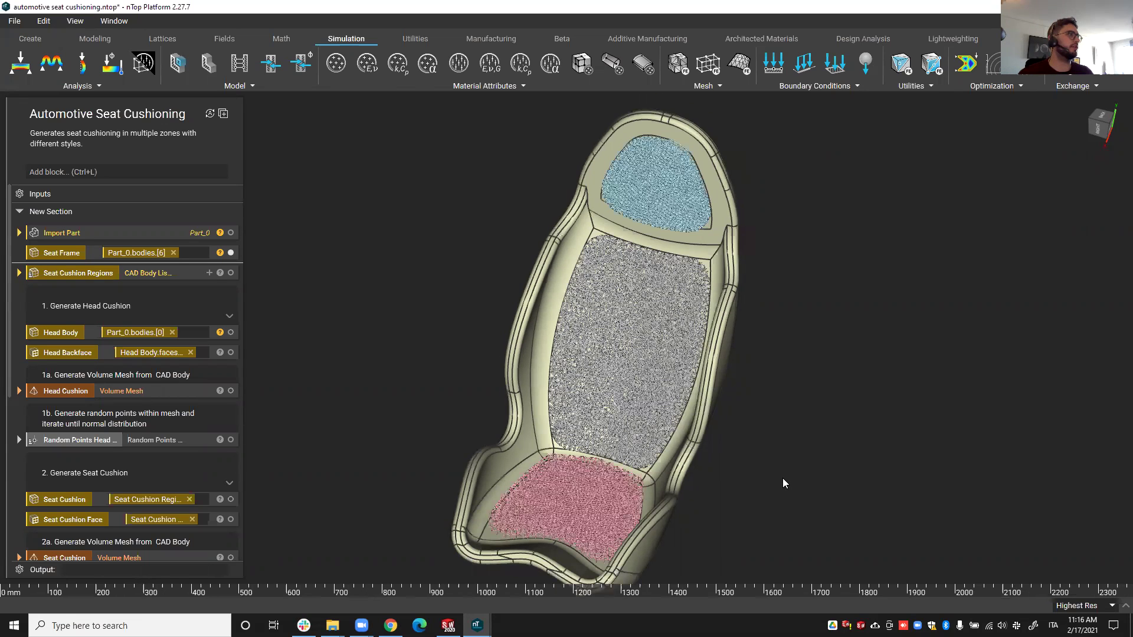
# Examine the lattice cushions of the finished seat at the head, back and seat zones up close
pyautogui.moveTo(819, 471); pyautogui.dragTo(831, 460, button='right')
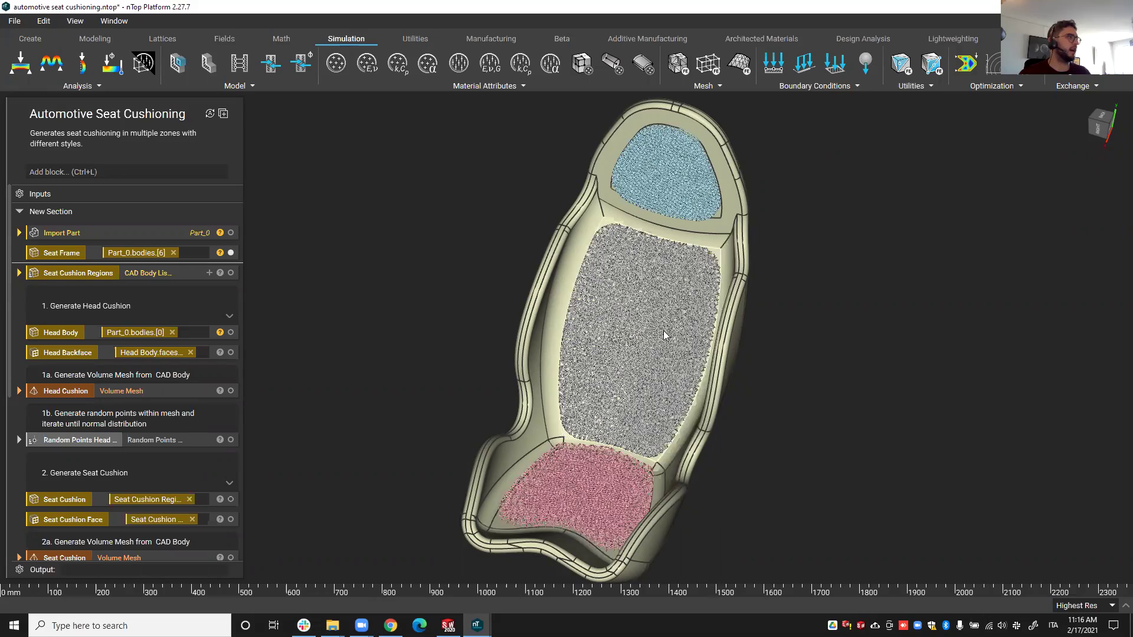
pyautogui.moveTo(649, 401); pyautogui.dragTo(608, 533, button='middle')
pyautogui.scroll(6, 576, 397)
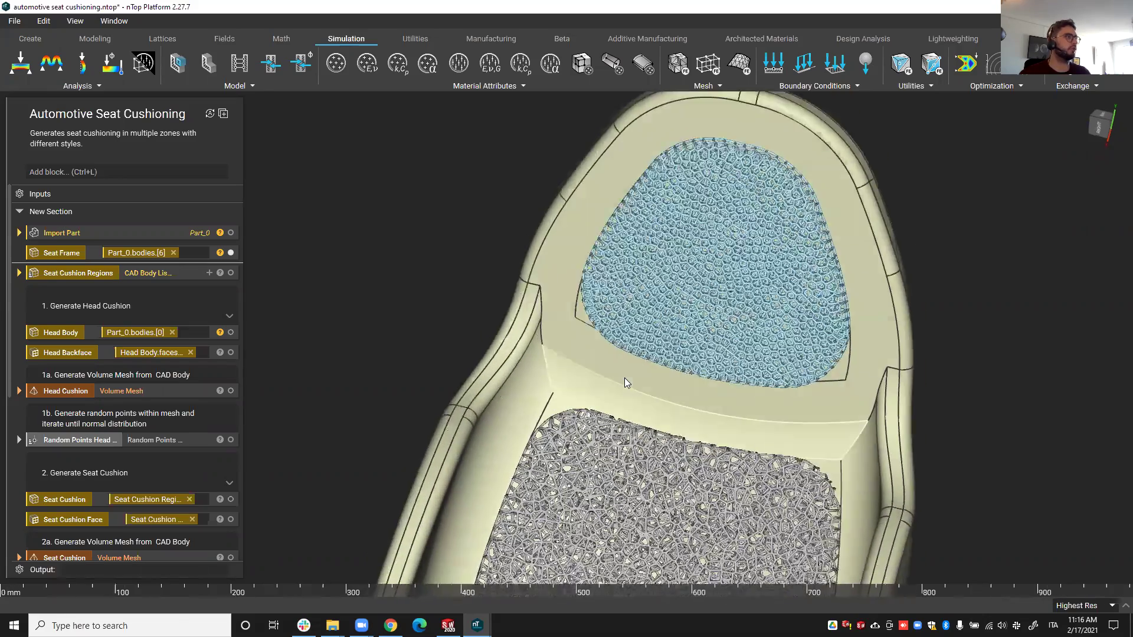
pyautogui.moveTo(681, 335); pyautogui.dragTo(578, 420, button='middle')
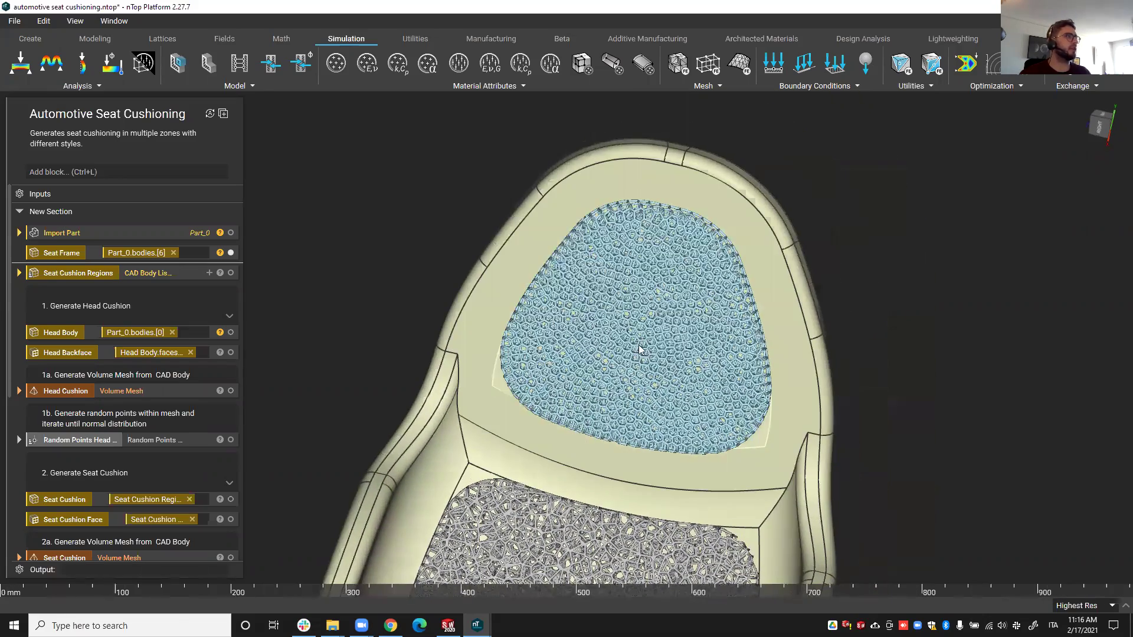
pyautogui.moveTo(588, 502); pyautogui.dragTo(628, 348, button='middle')
pyautogui.moveTo(627, 348); pyautogui.dragTo(679, 291, button='right')
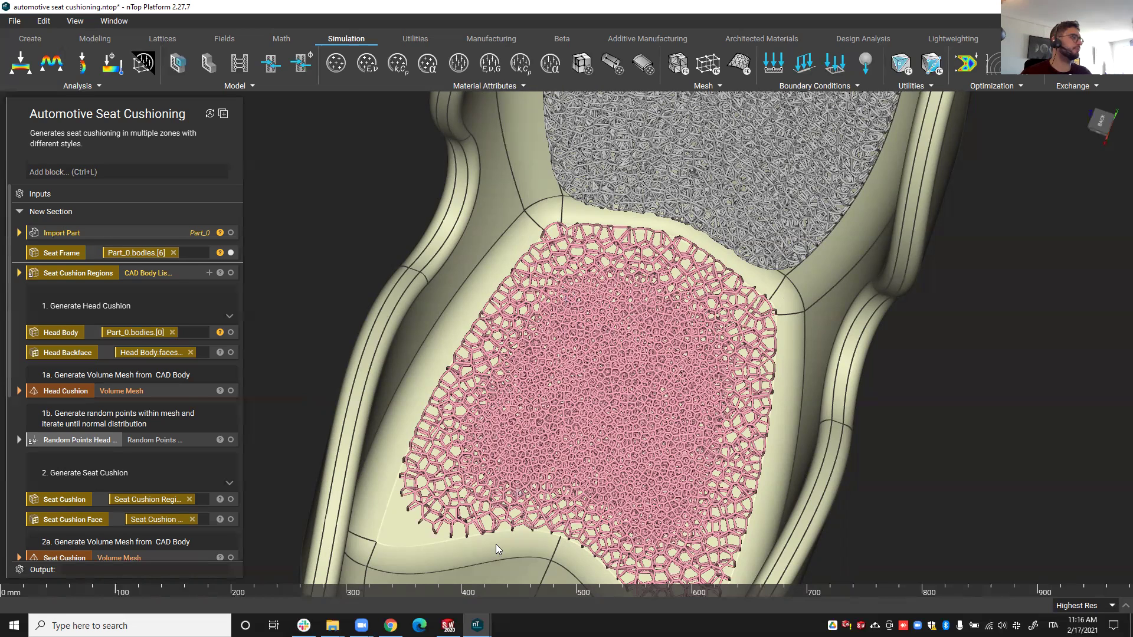
# Switch to SOLIDWORKS to view the racing car seat part from another angle, and bring up its GrabCAD page in Chrome
pyautogui.click(448, 625)
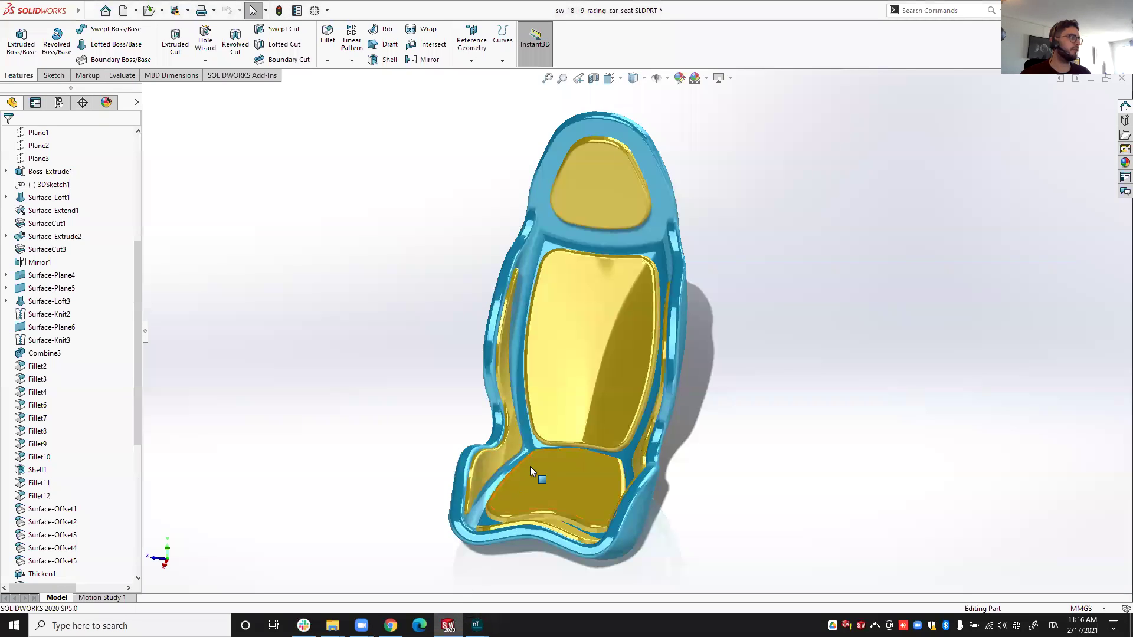
pyautogui.moveTo(683, 516); pyautogui.dragTo(646, 483, button='middle')
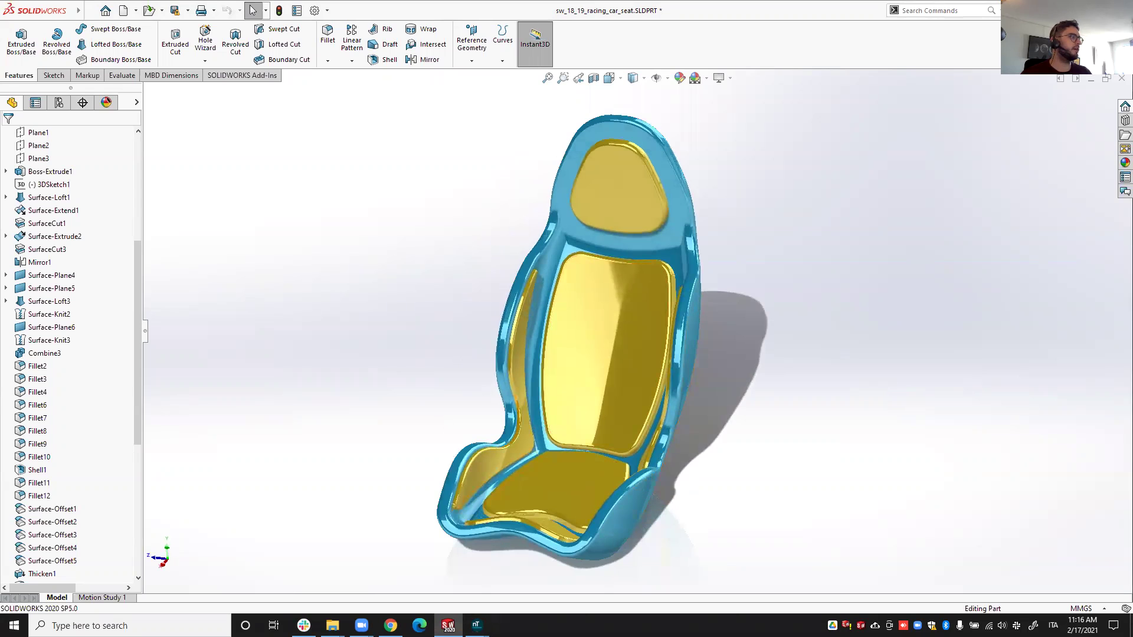
pyautogui.moveTo(391, 624)
pyautogui.click(407, 597)
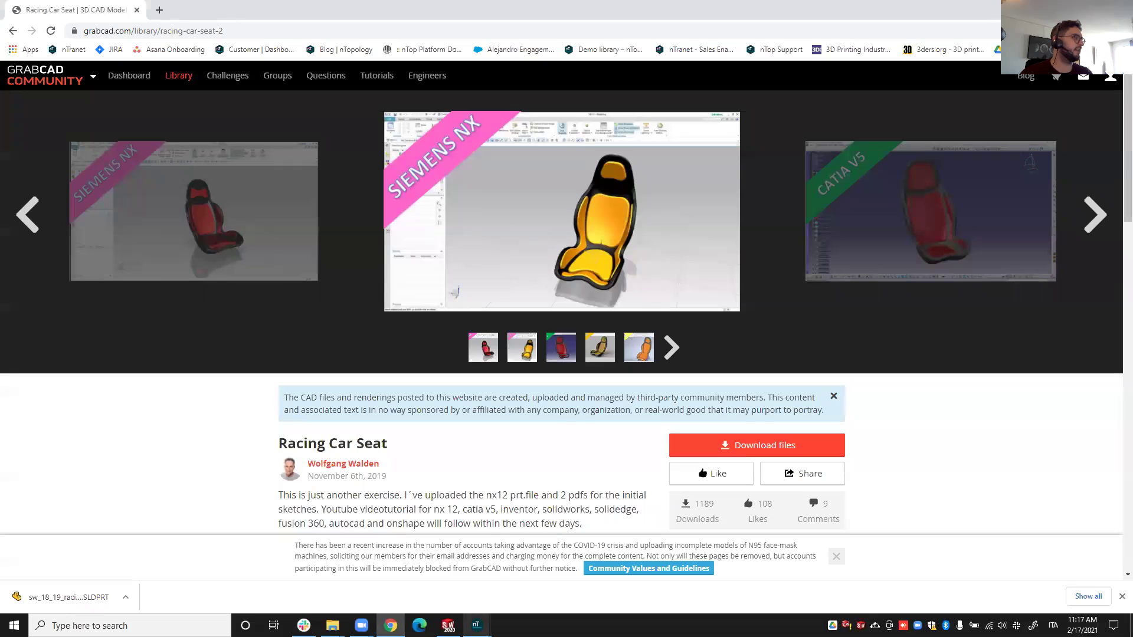
# Switch back to the finished automotive seat cushioning file in nTop Platform and view the whole seat from the front
pyautogui.moveTo(478, 626)
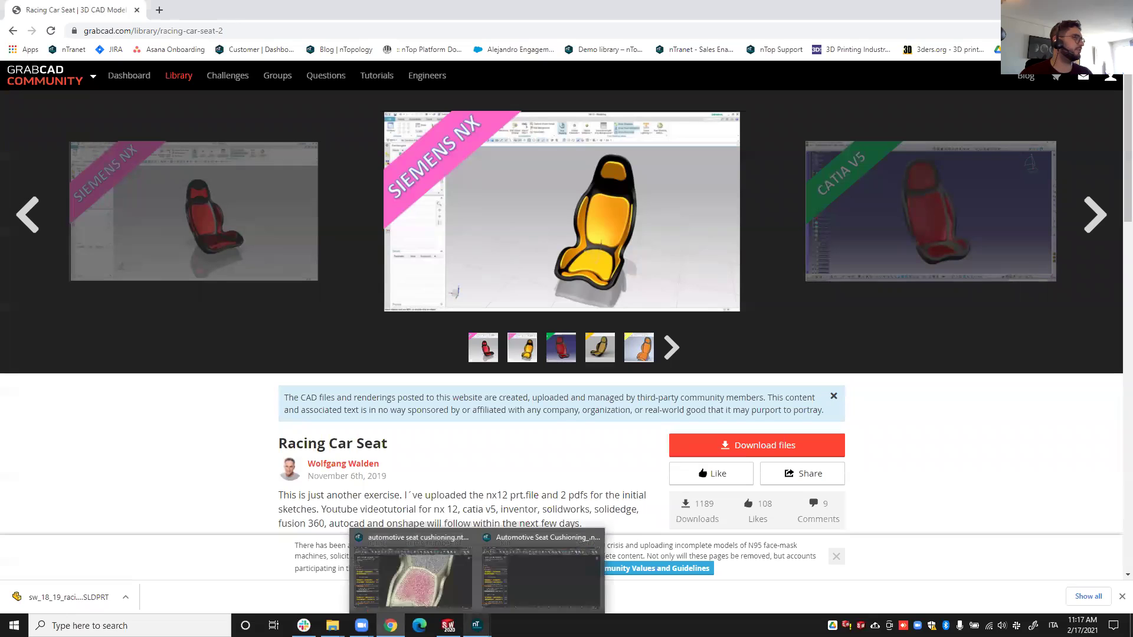
pyautogui.click(453, 593)
pyautogui.scroll(-6, 633, 452)
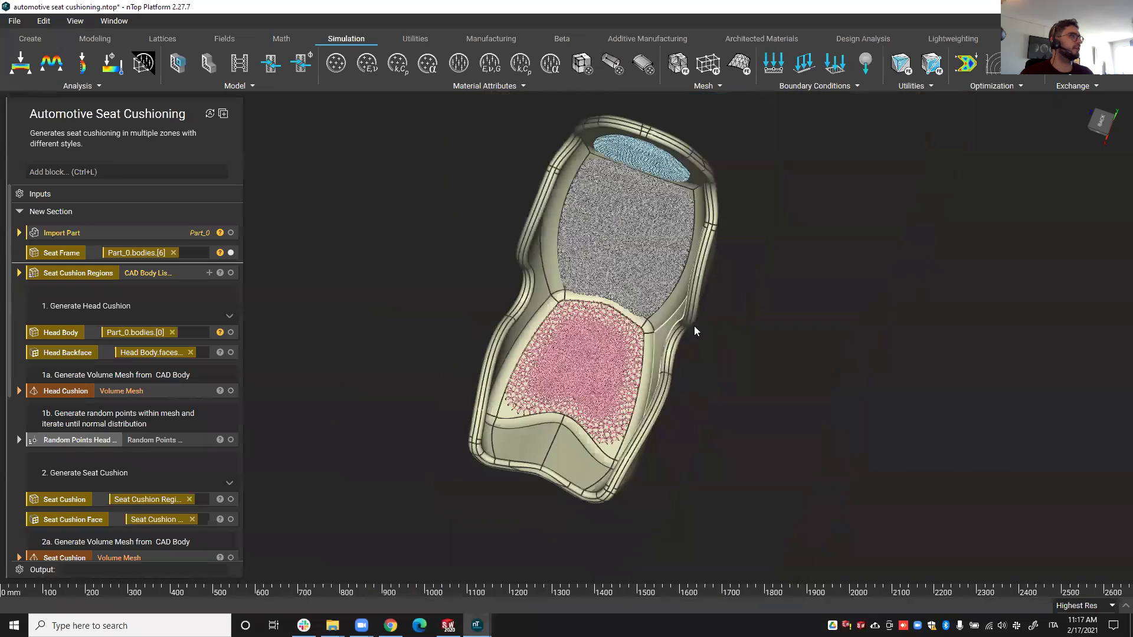
pyautogui.moveTo(695, 328); pyautogui.dragTo(699, 368, button='right')
pyautogui.moveTo(699, 372); pyautogui.dragTo(661, 495, button='middle')
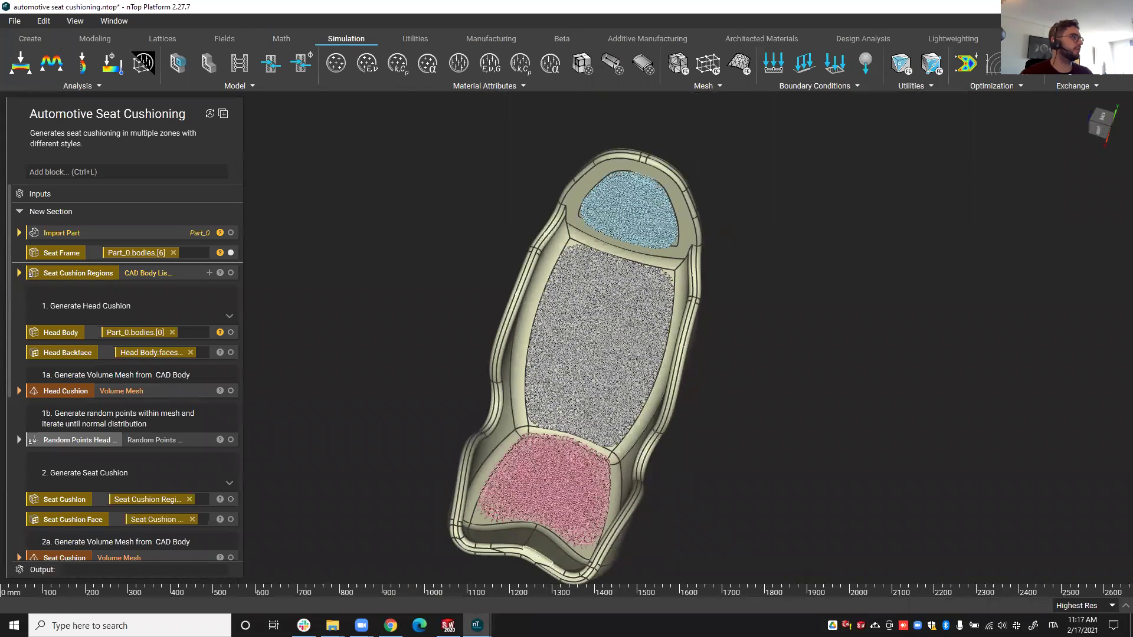
# In the other Automotive Seat Cushioning file, load sw_18_19_racing_car_seat.SLDPRT into the Import Part block and collapse the block
pyautogui.click(476, 625)
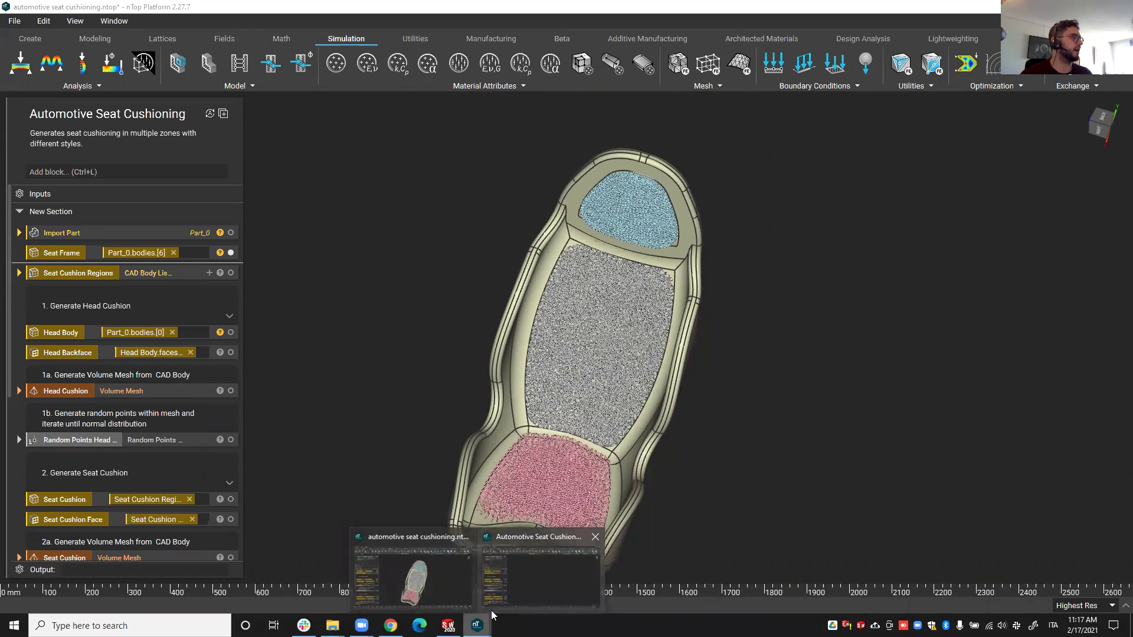
pyautogui.click(518, 578)
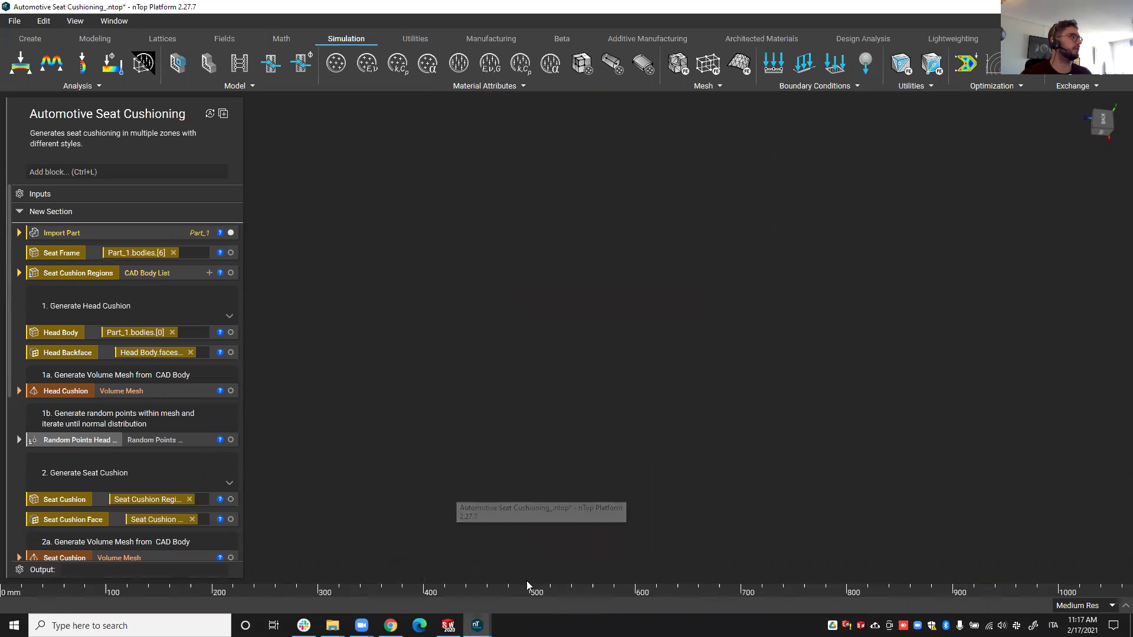
pyautogui.click(19, 233)
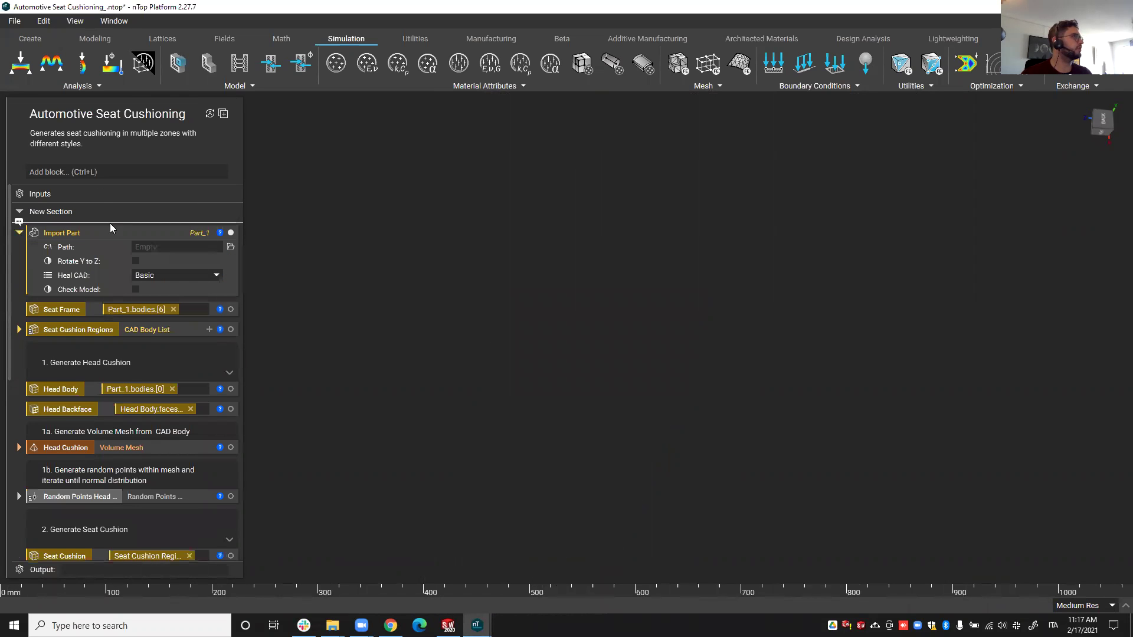
pyautogui.click(230, 248)
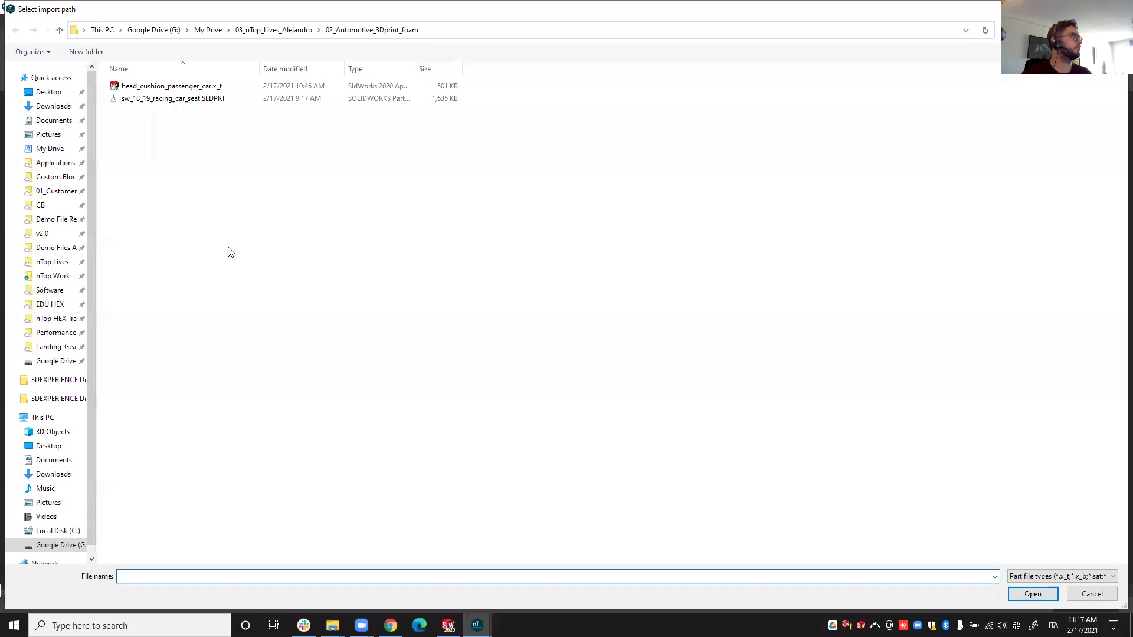
pyautogui.click(185, 100)
pyautogui.doubleClick(185, 100)
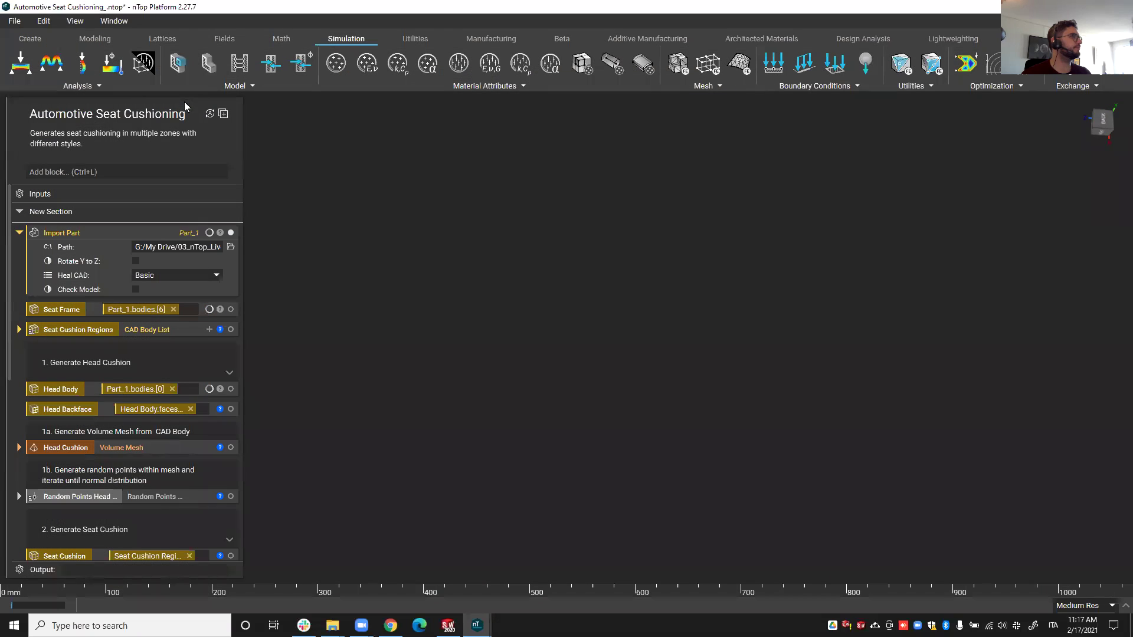
pyautogui.click(21, 233)
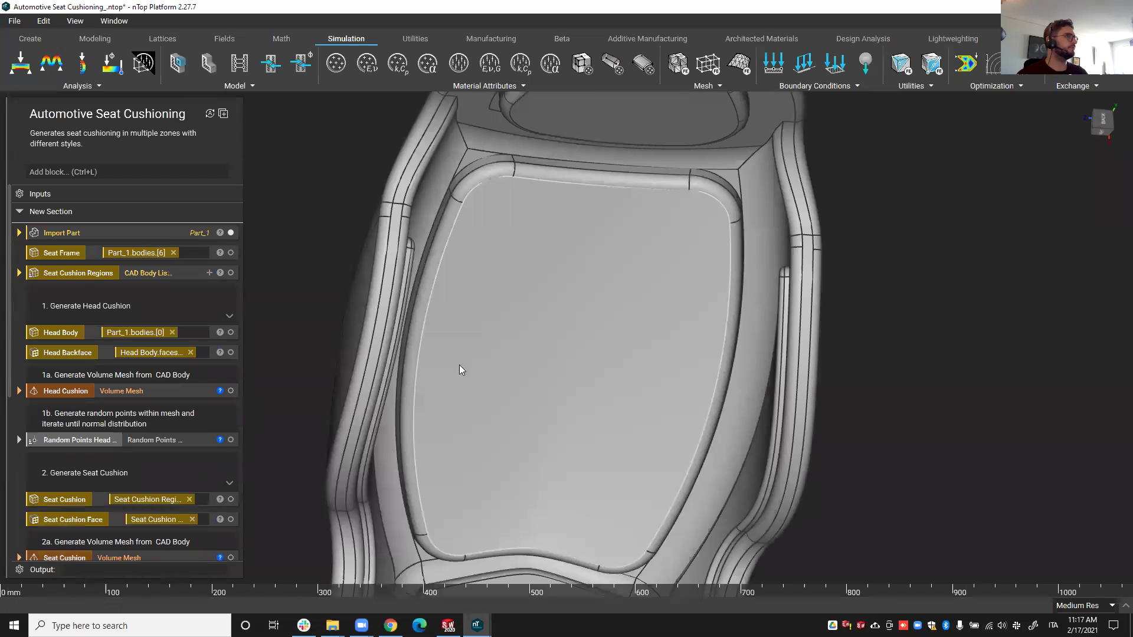
# View the whole imported seat, and display the Seat Frame body and the Seat Cushion Regions body list separately
pyautogui.scroll(-3, 532, 364)
pyautogui.scroll(-3, 625, 455)
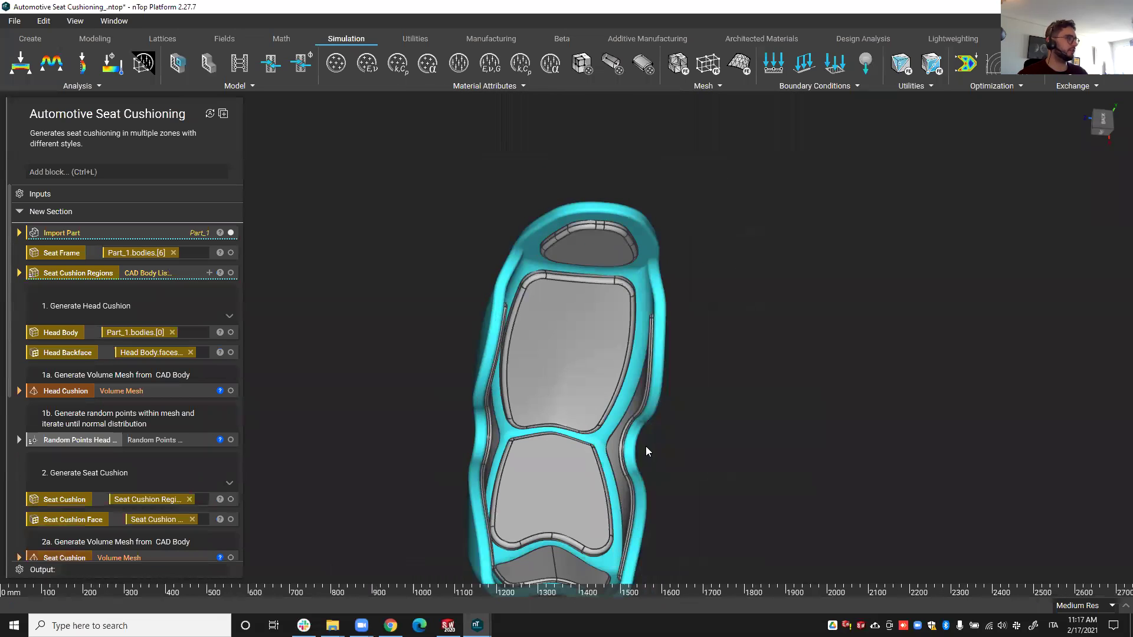
pyautogui.moveTo(589, 371); pyautogui.dragTo(550, 359, button='right')
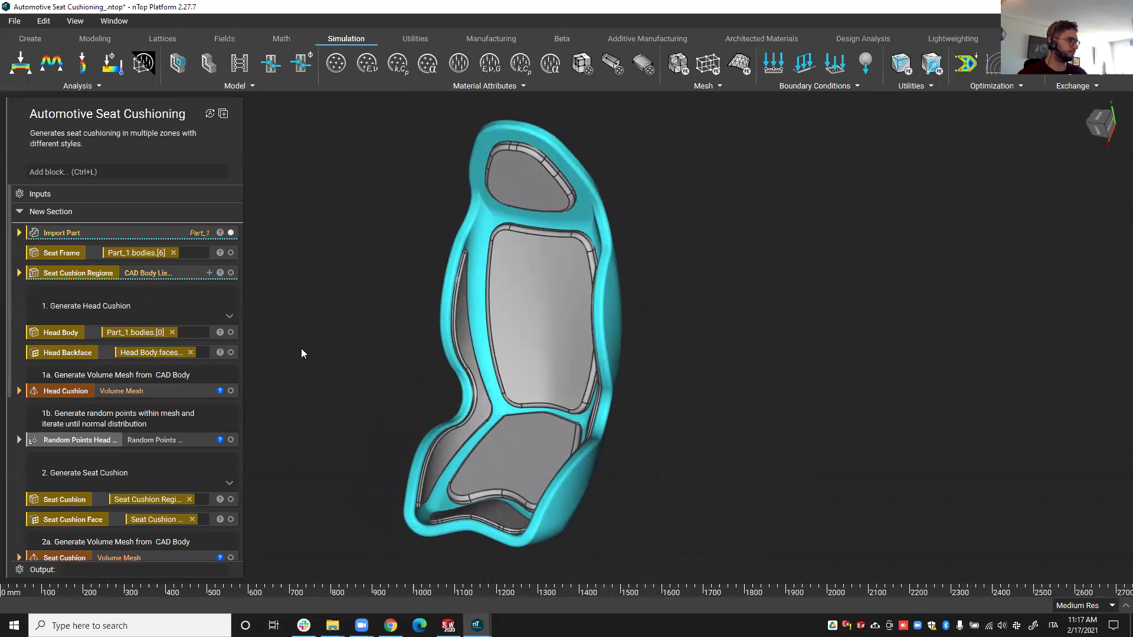
pyautogui.click(55, 252)
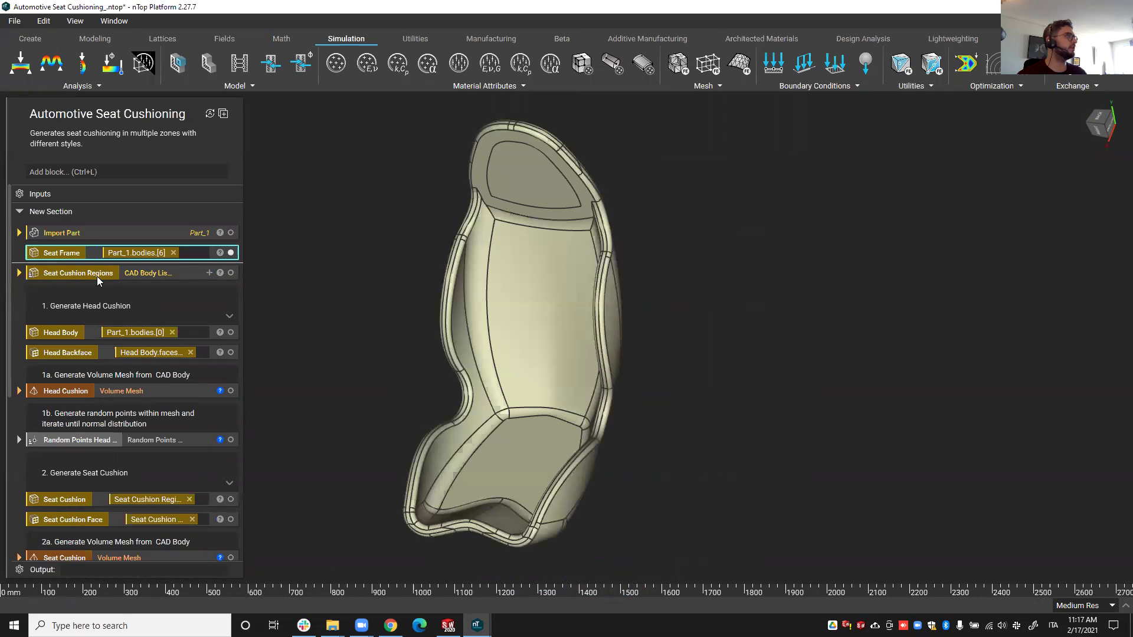
pyautogui.click(97, 273)
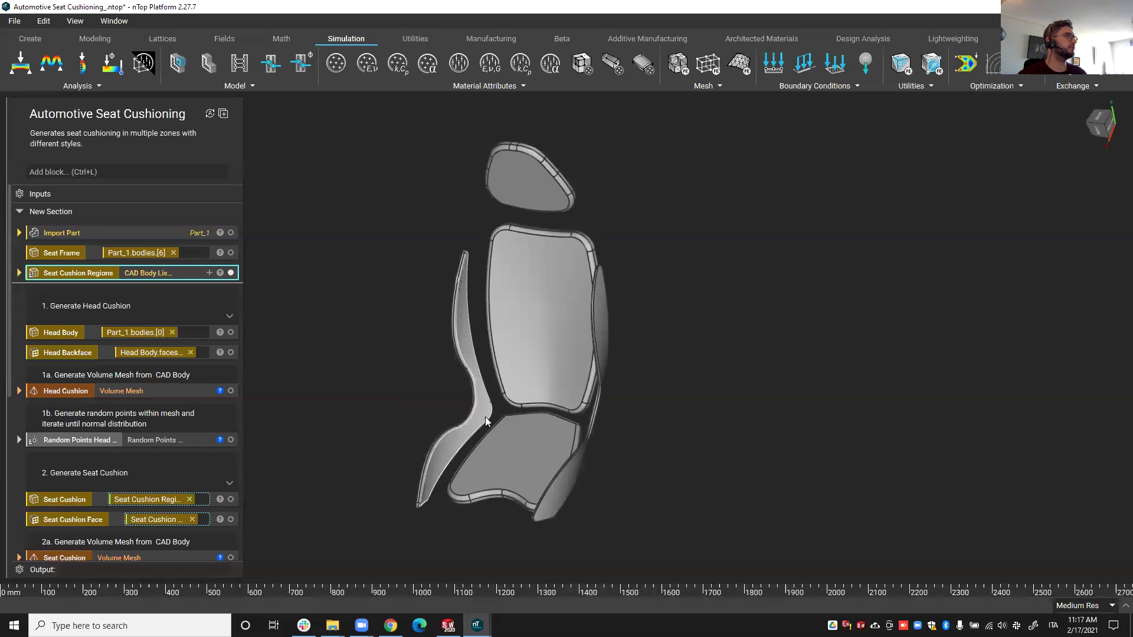
pyautogui.moveTo(485, 416); pyautogui.dragTo(534, 438, button='right')
# Display only the Head Body, fit it to the view and look at it from the front
pyautogui.click(75, 334)
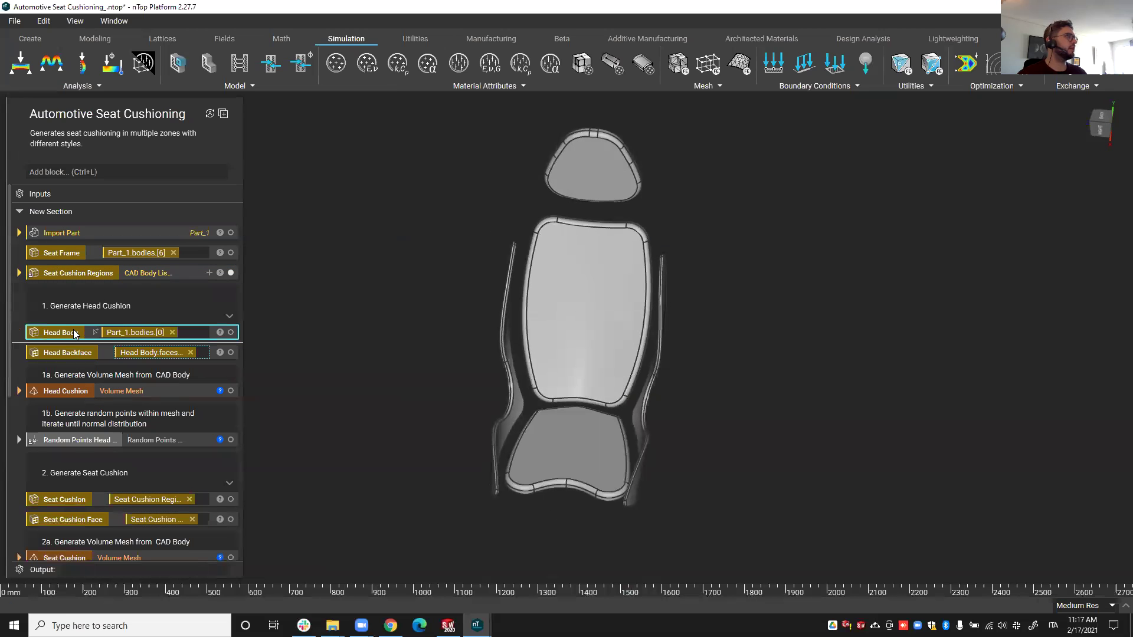
pyautogui.press('f')
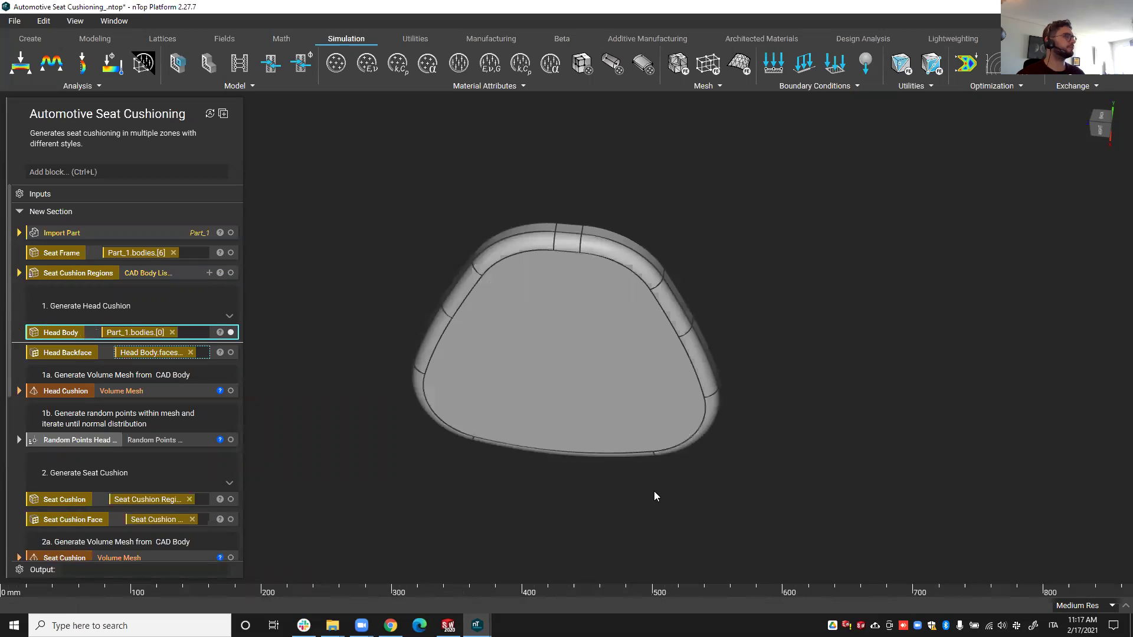
pyautogui.moveTo(655, 496); pyautogui.dragTo(615, 326, button='right')
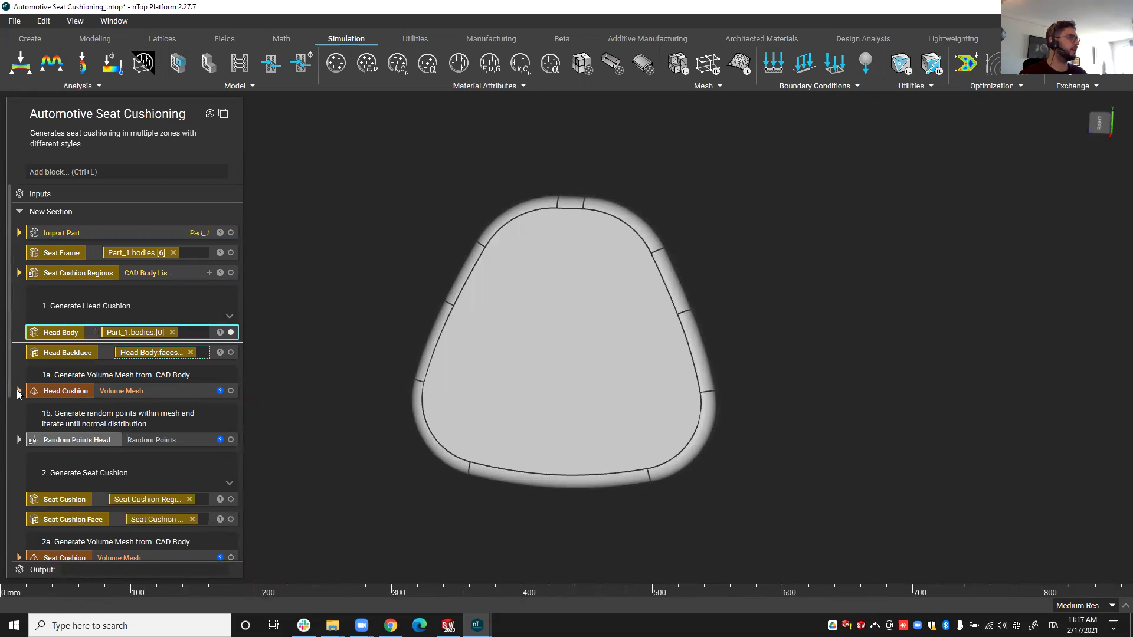
# Expand the Head Cushion block and generate its volume mesh, displaying it from the side
pyautogui.click(19, 392)
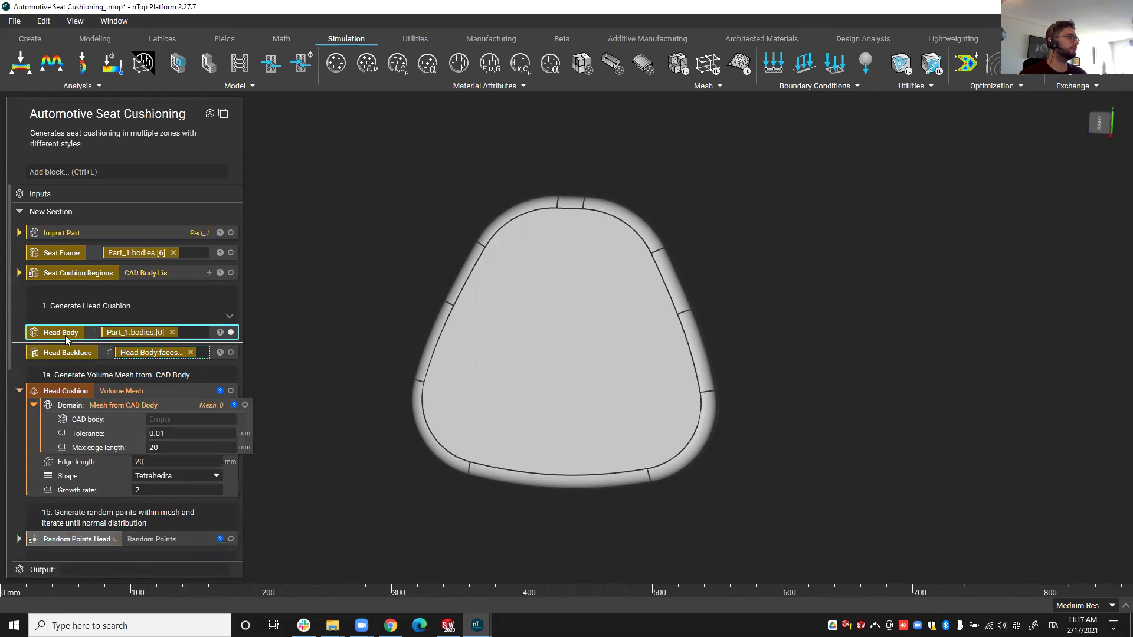
pyautogui.click(140, 392)
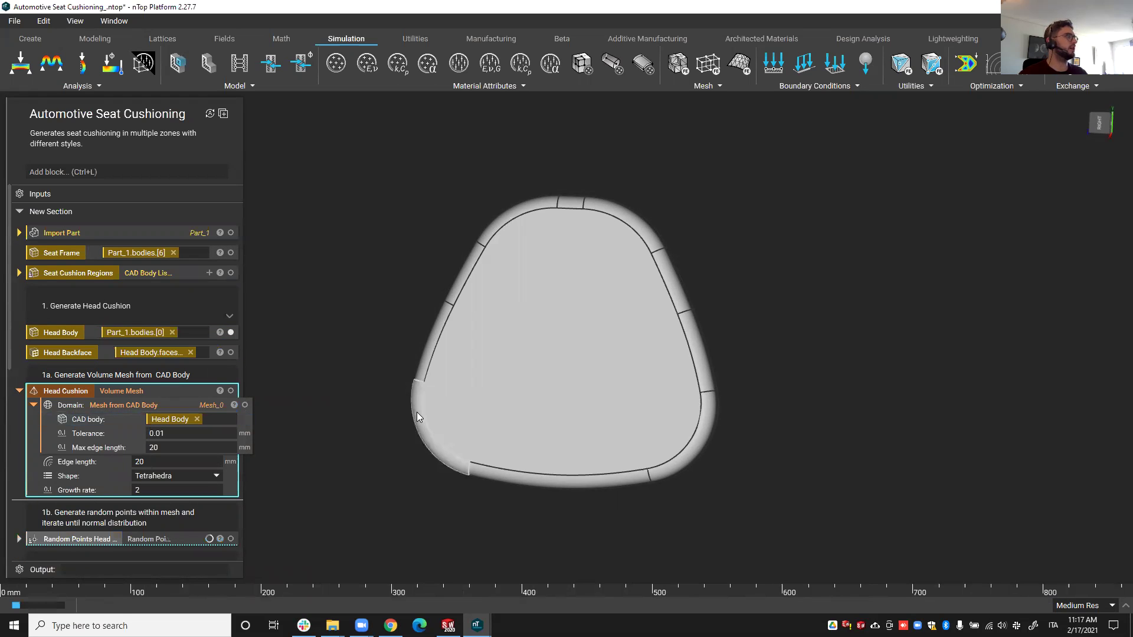
pyautogui.moveTo(467, 421); pyautogui.dragTo(382, 426, button='middle')
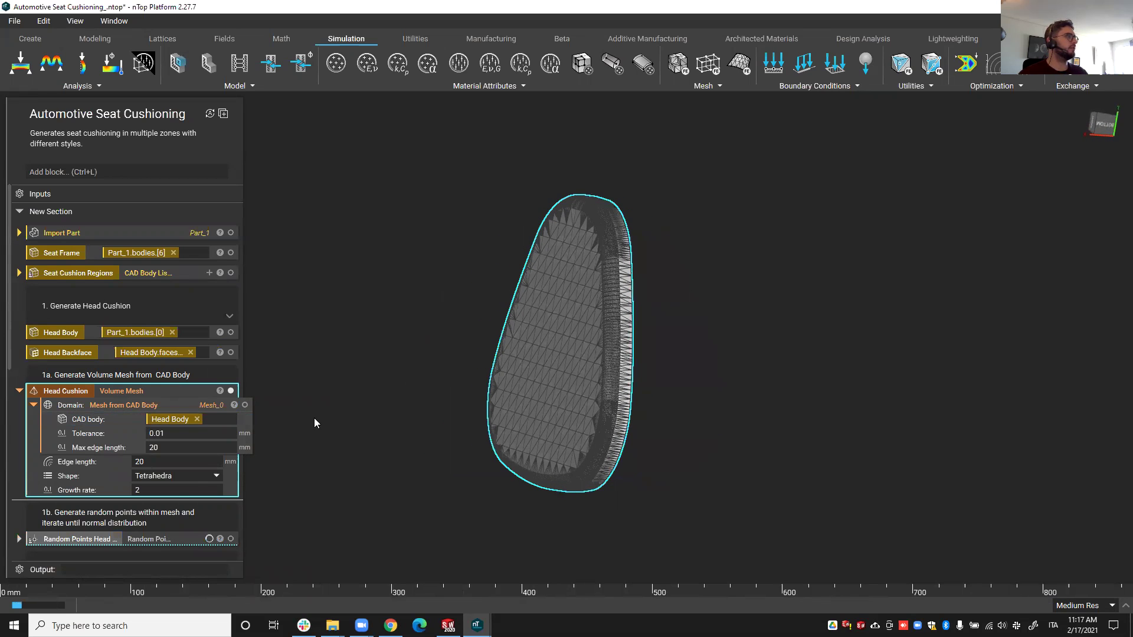
# Expand the Random Points Head block and display its generated points from the front, checking its point count setting
pyautogui.scroll(-3, 174, 455)
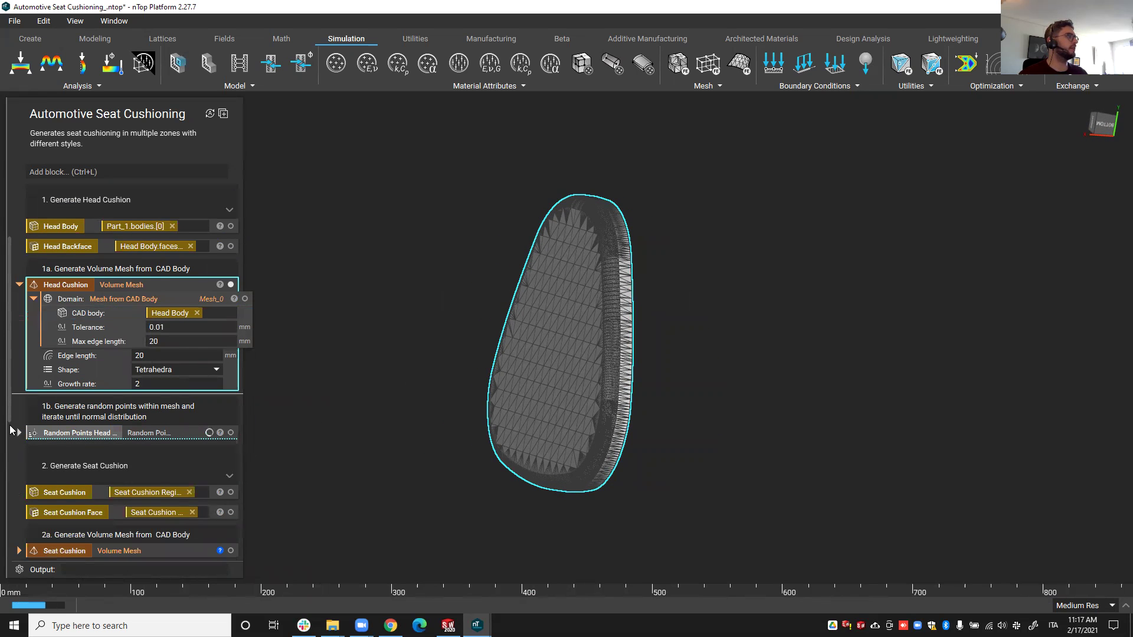
pyautogui.click(18, 433)
pyautogui.click(60, 435)
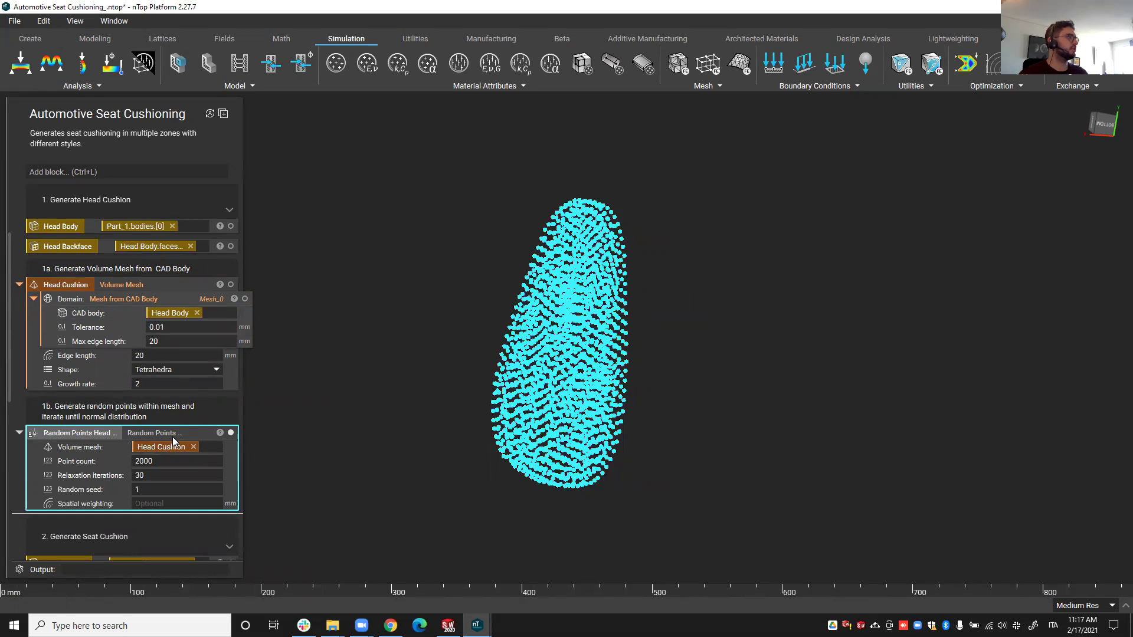
pyautogui.moveTo(462, 412); pyautogui.dragTo(665, 446, button='right')
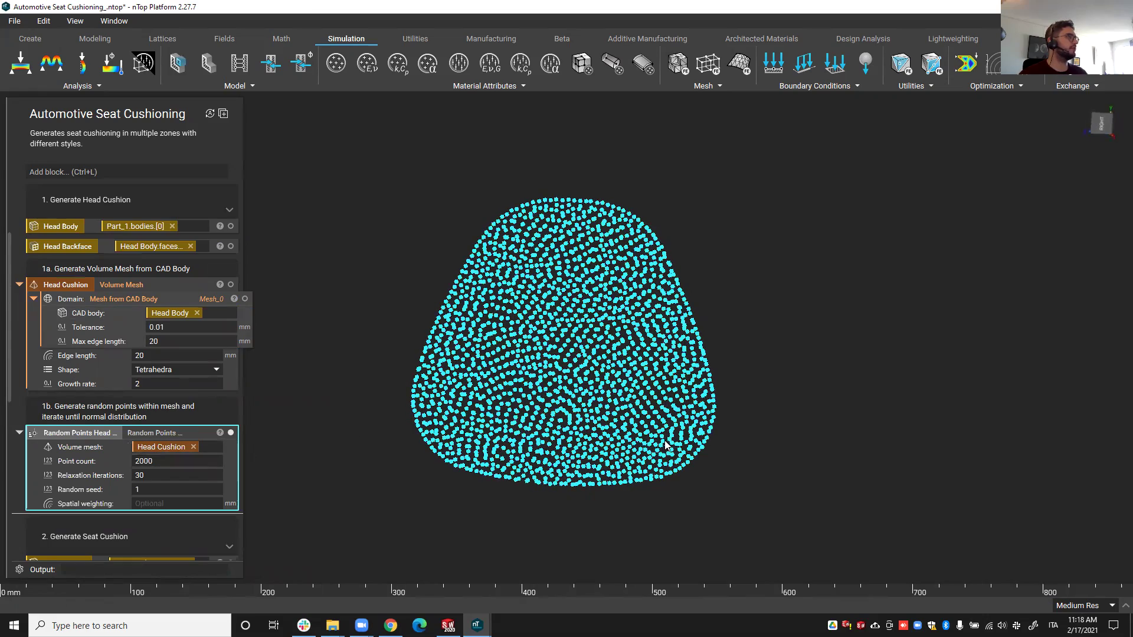
pyautogui.doubleClick(160, 461)
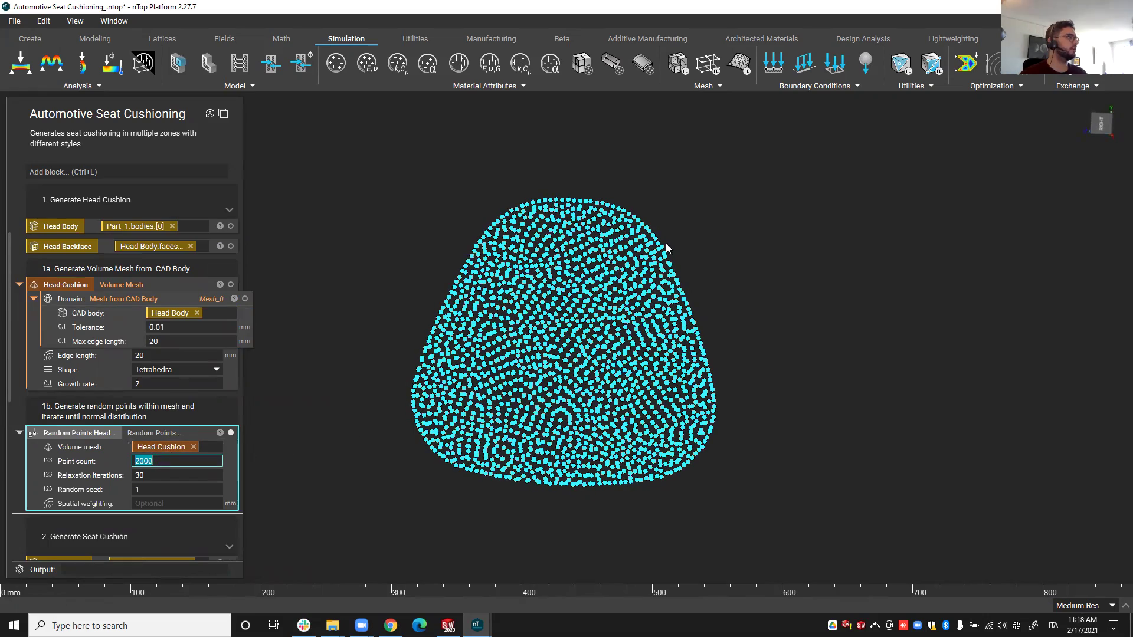
pyautogui.scroll(3, 567, 345)
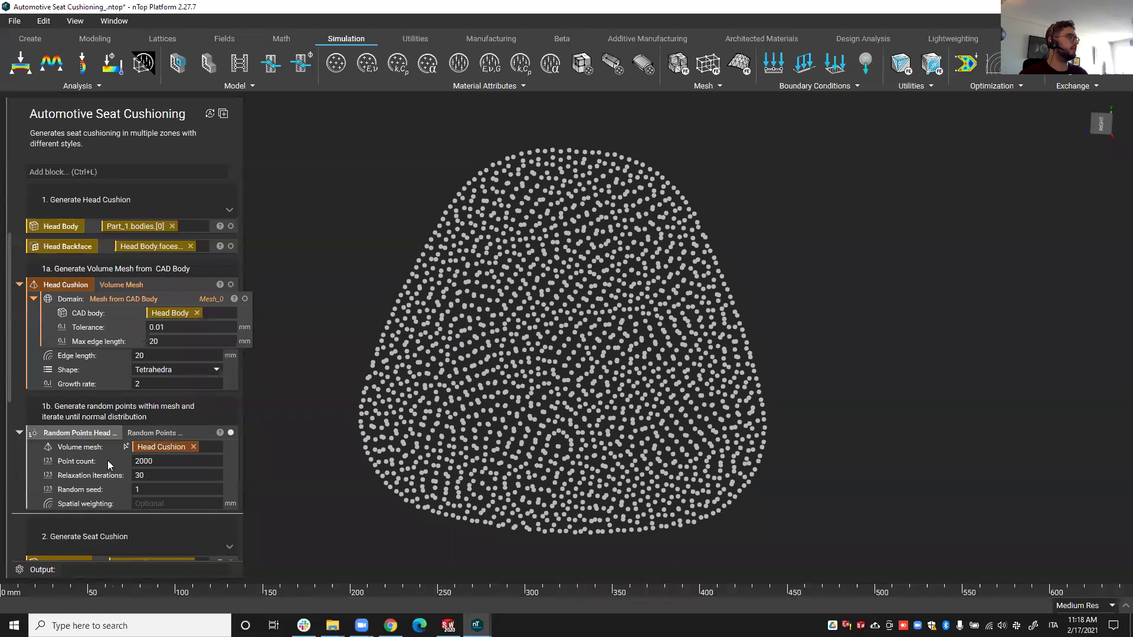
# Make the random head points' point count a variable and place its block at the start of New Section
pyautogui.rightClick(79, 464)
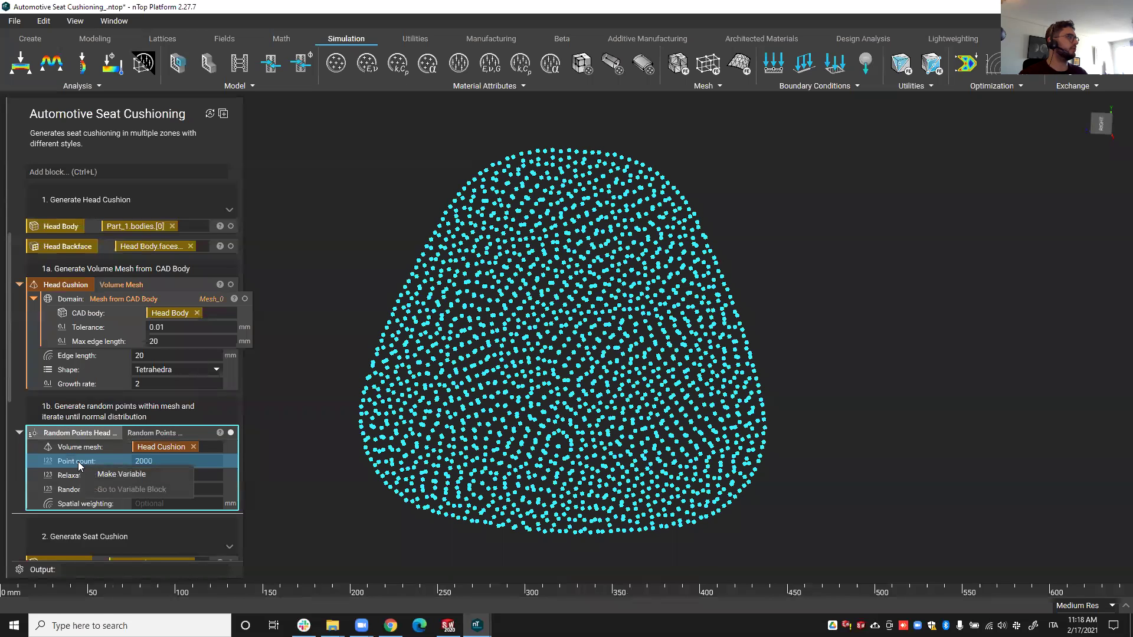
pyautogui.click(104, 475)
pyautogui.moveTo(107, 197); pyautogui.dragTo(98, 223)
# Rename the point count variable as "Head point count"
pyautogui.doubleClick(57, 233)
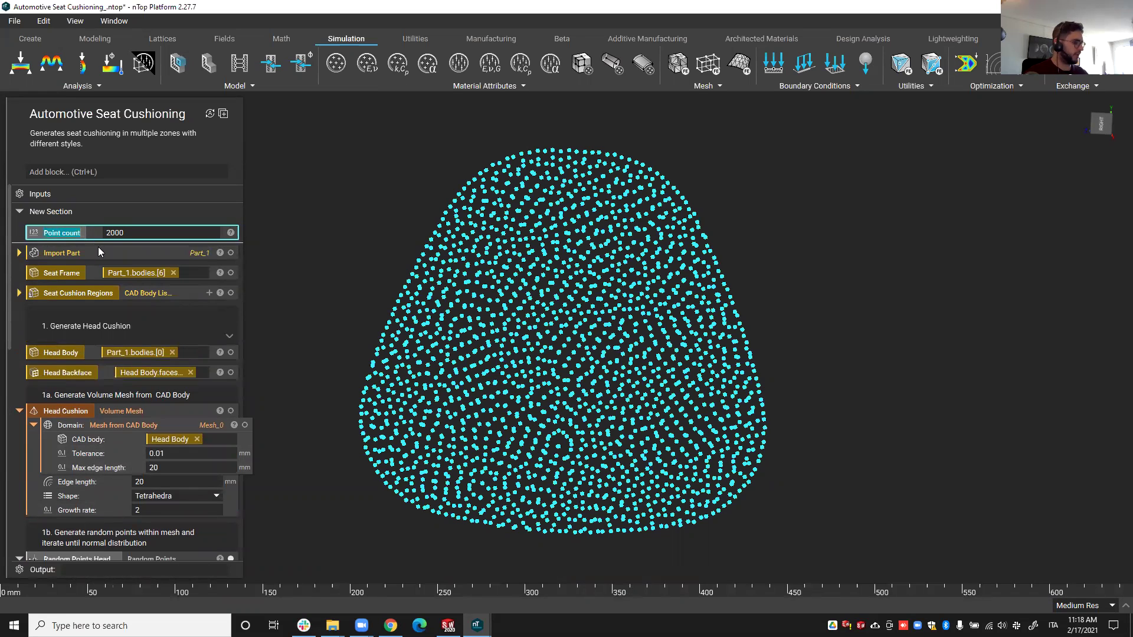
pyautogui.write('L')
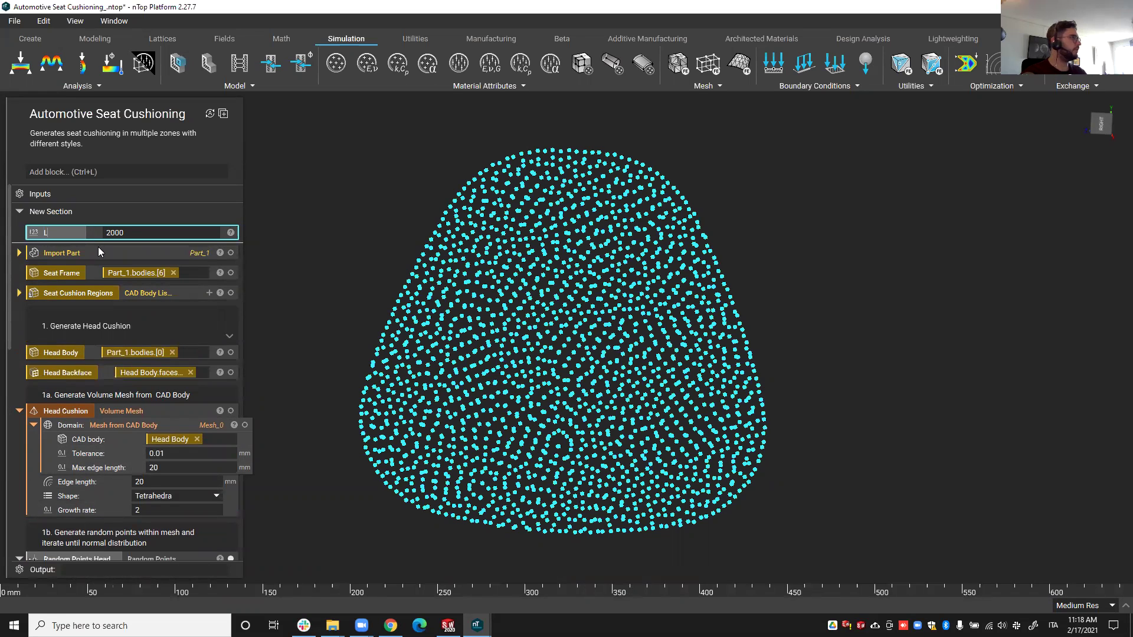
pyautogui.press('BackSpace')
pyautogui.write('Head point')
pyautogui.write(' count')
pyautogui.press('Return')
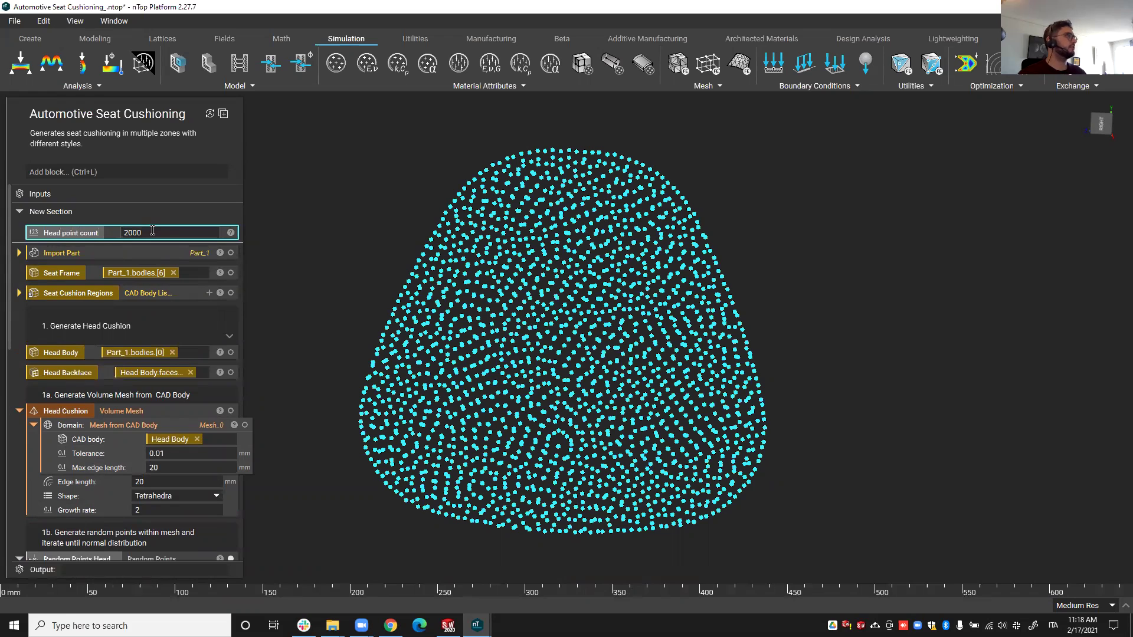
# Collapse the Head Cushion and Random Points Head blocks, and display only the Seat Cushion body at an angle
pyautogui.click(18, 411)
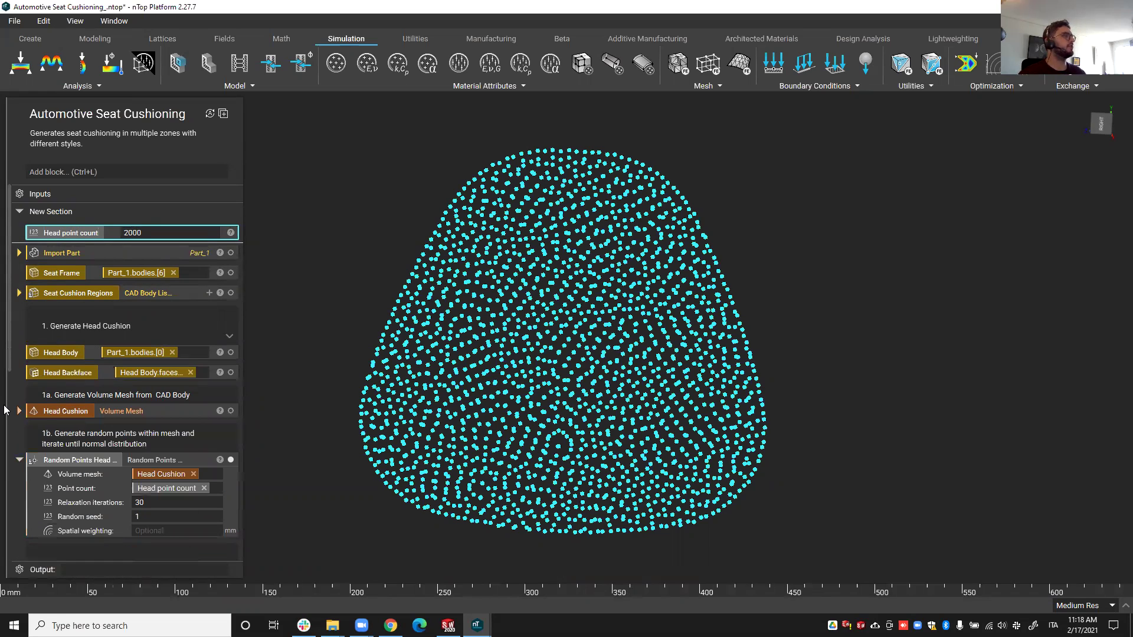
pyautogui.click(18, 459)
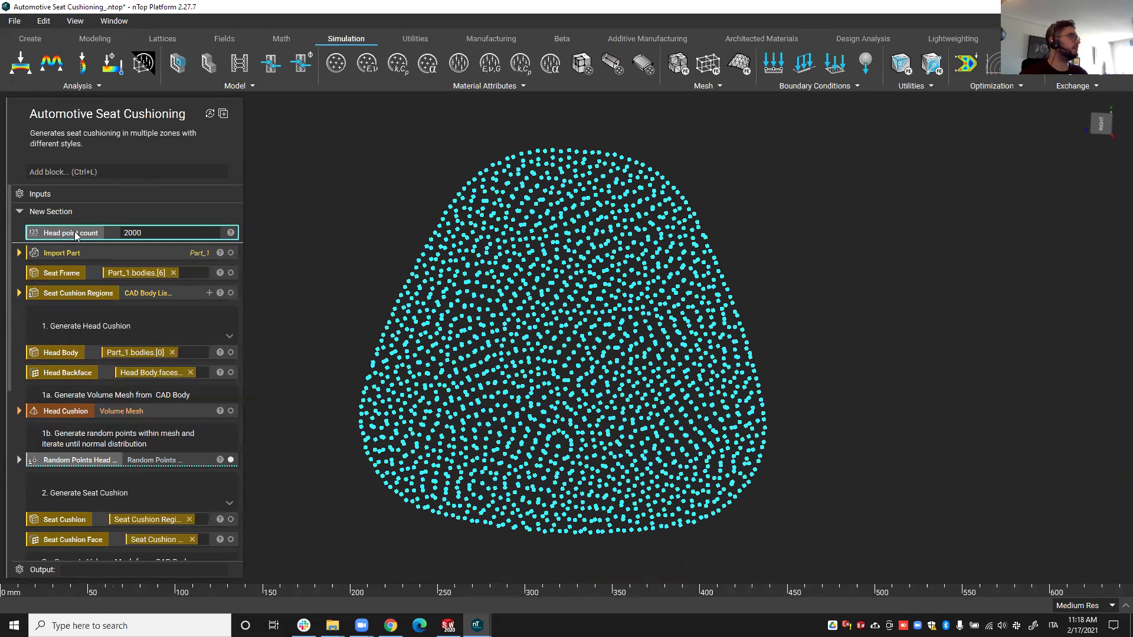
pyautogui.scroll(-3, 60, 454)
pyautogui.click(68, 449)
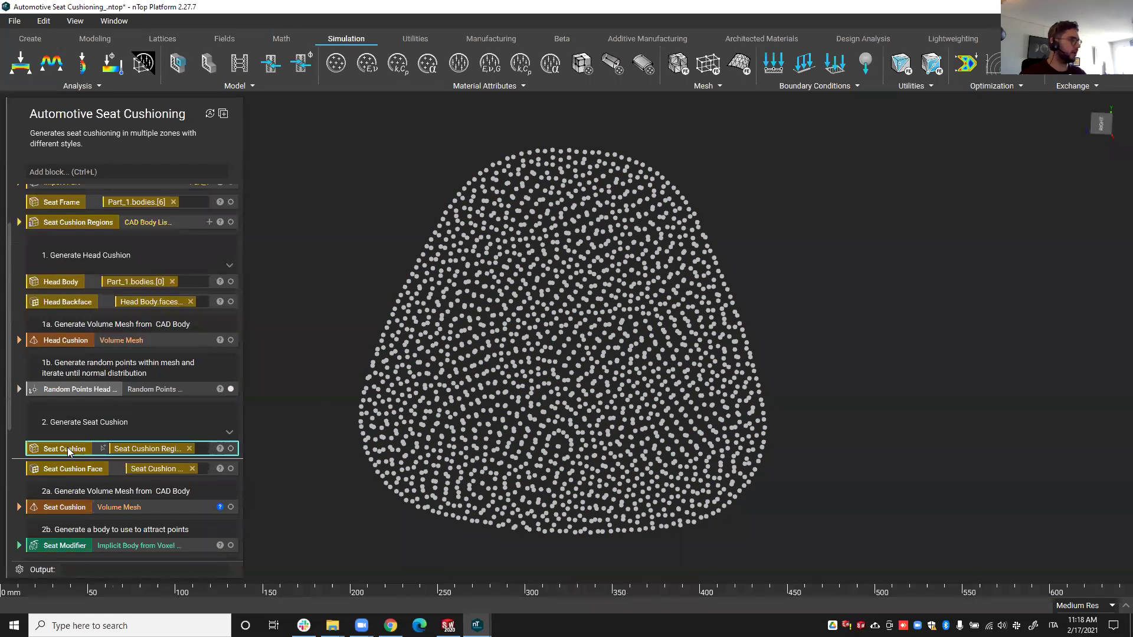
pyautogui.moveTo(537, 299); pyautogui.dragTo(453, 439, button='middle')
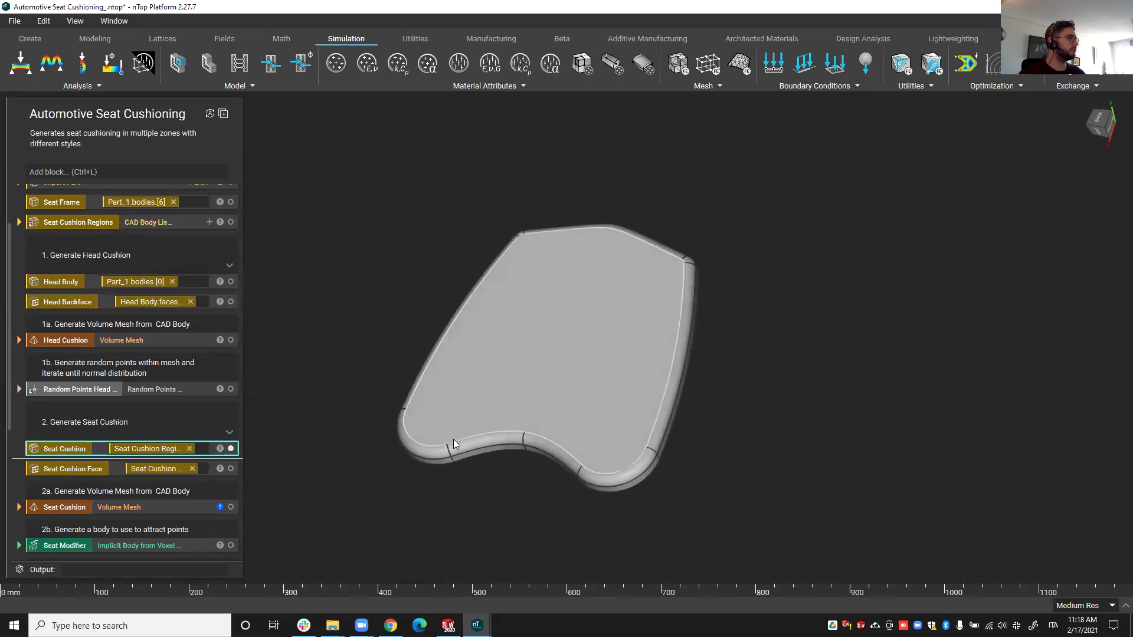
# Expand the Seat Cushion volume mesh block, assign the Seat Cushion body as its CAD body, and display the mesh alone
pyautogui.click(18, 508)
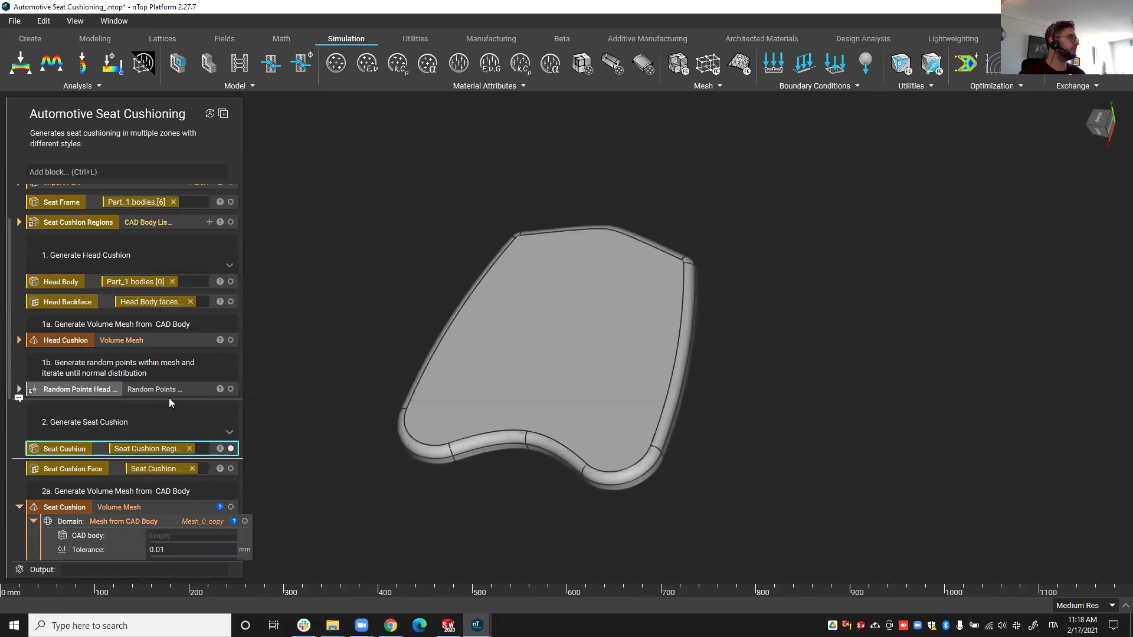
pyautogui.scroll(-5, 169, 398)
pyautogui.moveTo(145, 367); pyautogui.dragTo(168, 391)
pyautogui.click(105, 364)
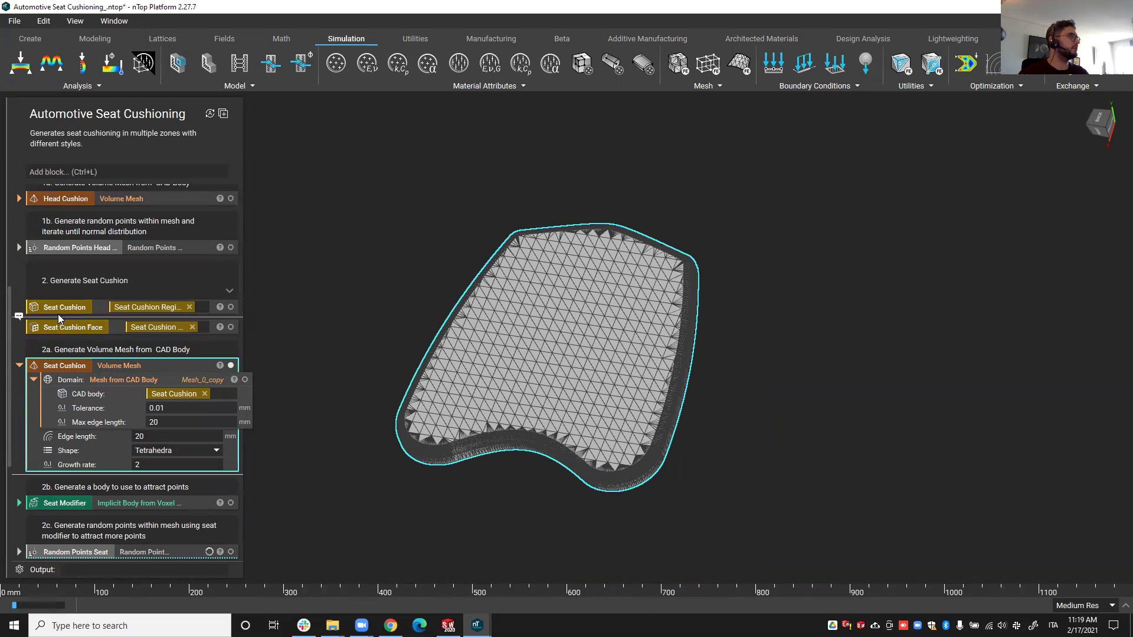
# Display the Seat Cushion Face, and compare it with the scaled face from the Scale Object block inside Seat Modifier
pyautogui.click(75, 328)
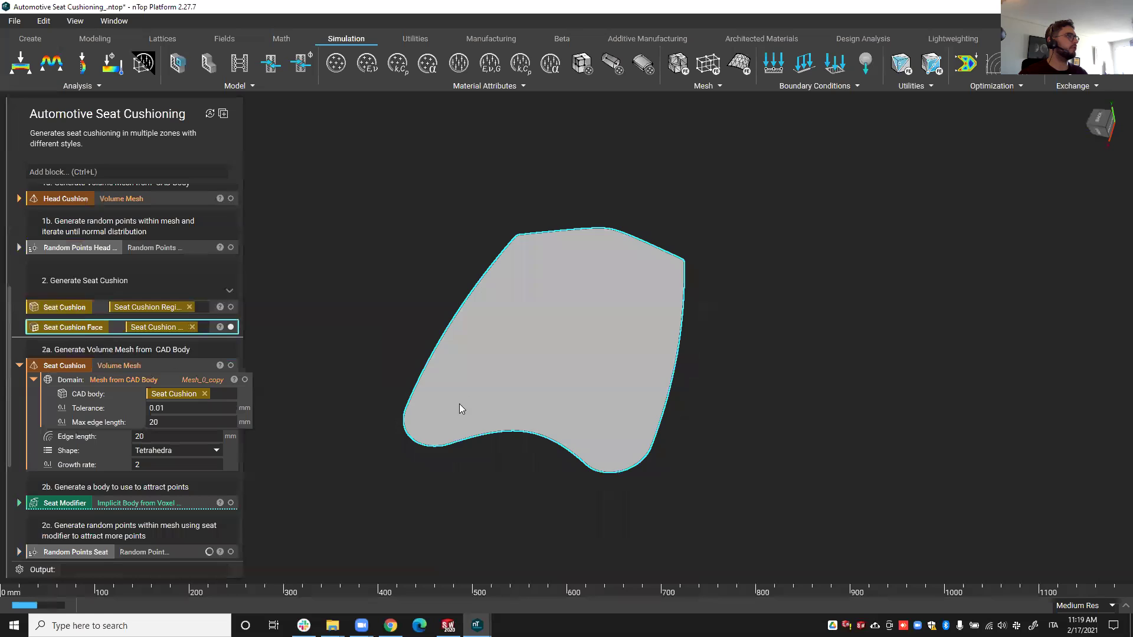
pyautogui.moveTo(459, 403); pyautogui.dragTo(504, 336, button='middle')
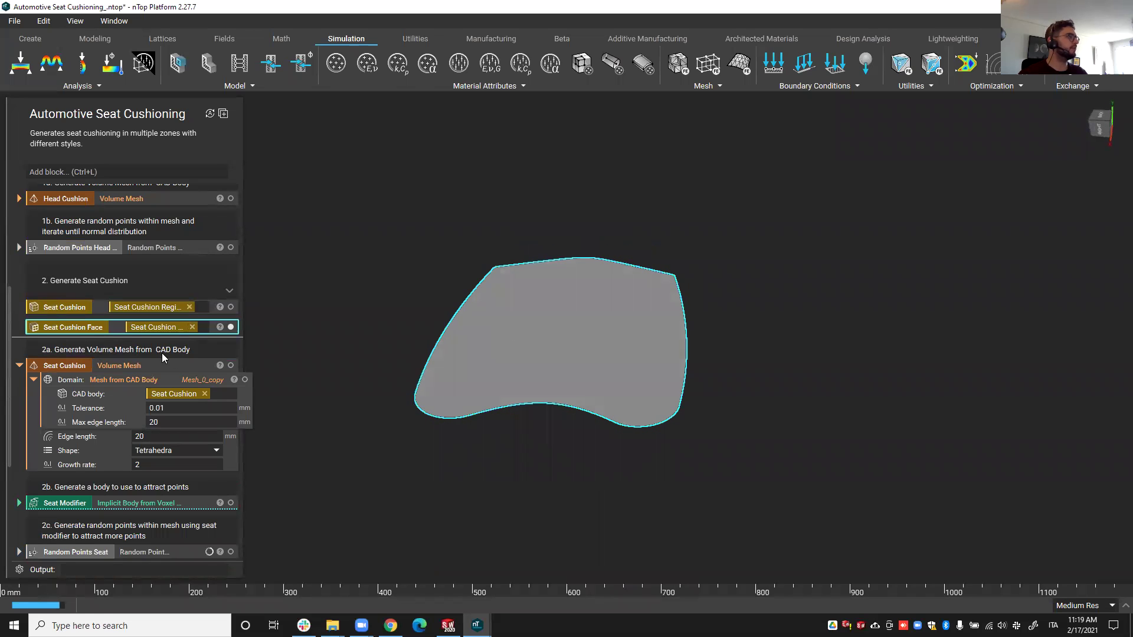
pyautogui.click(18, 503)
pyautogui.scroll(-2, 86, 457)
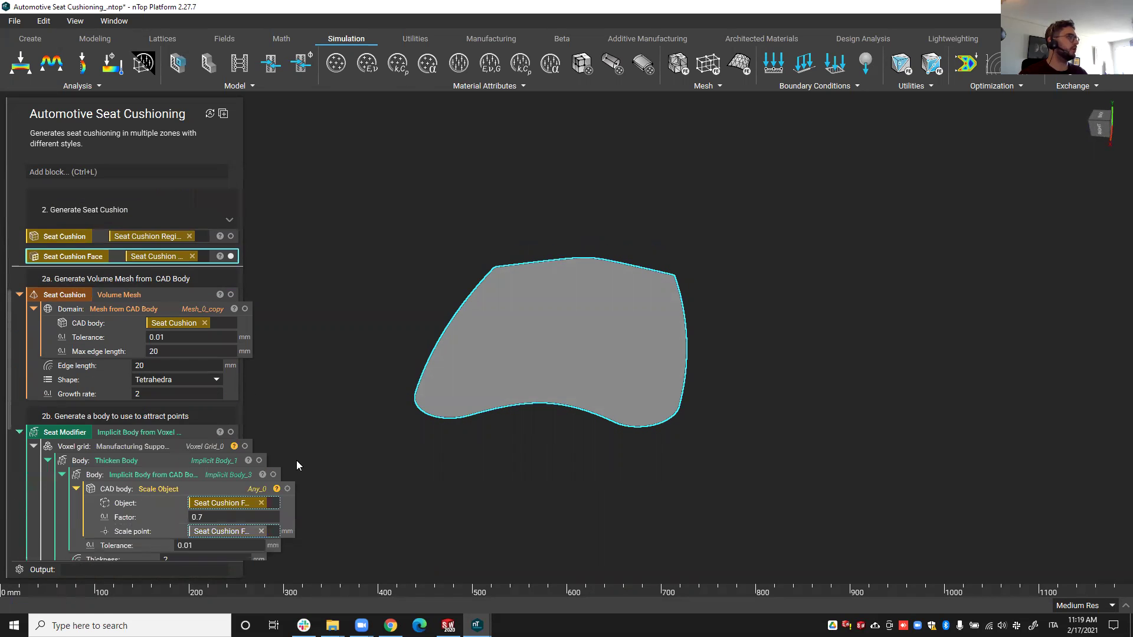
pyautogui.click(288, 489)
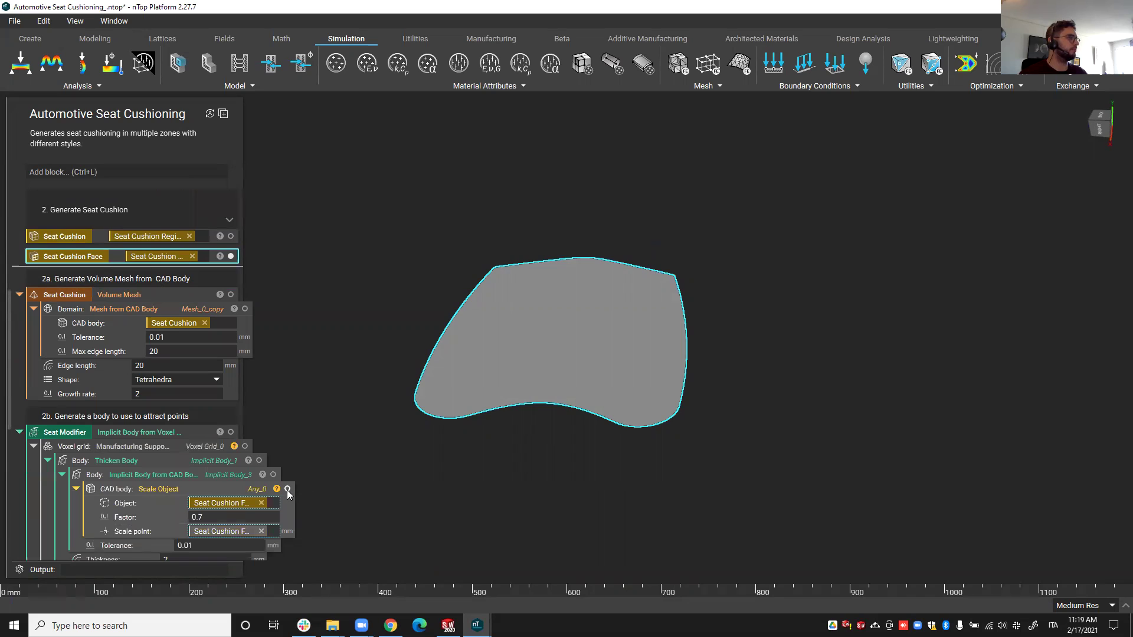
pyautogui.click(245, 491)
pyautogui.press('i')
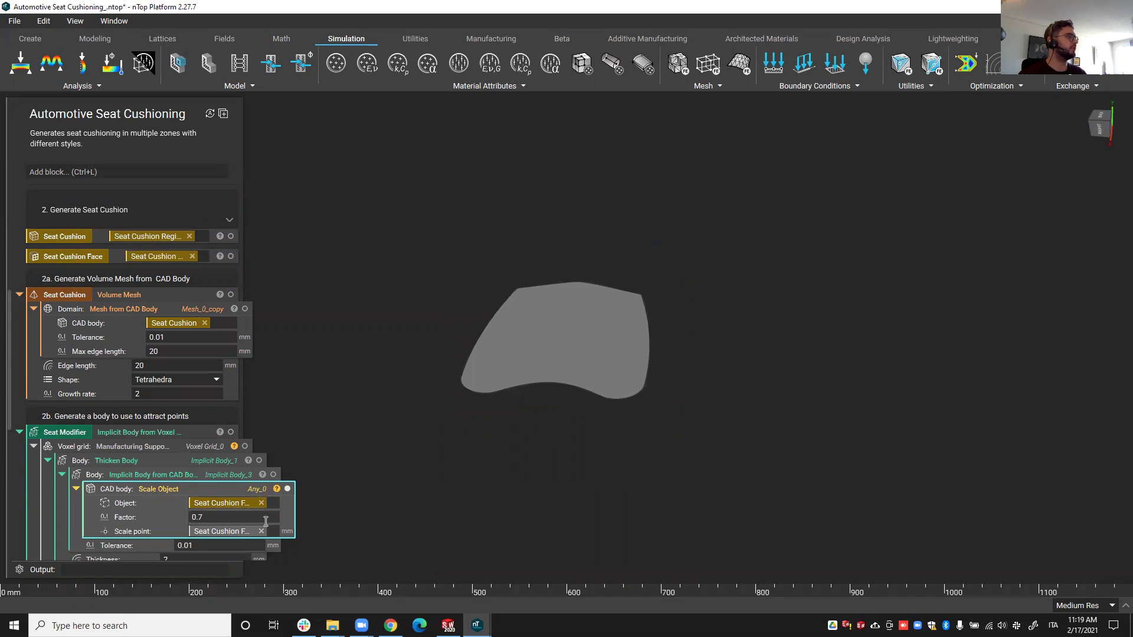
# Display the thickened Seat Modifier body and collapse its block
pyautogui.click(230, 432)
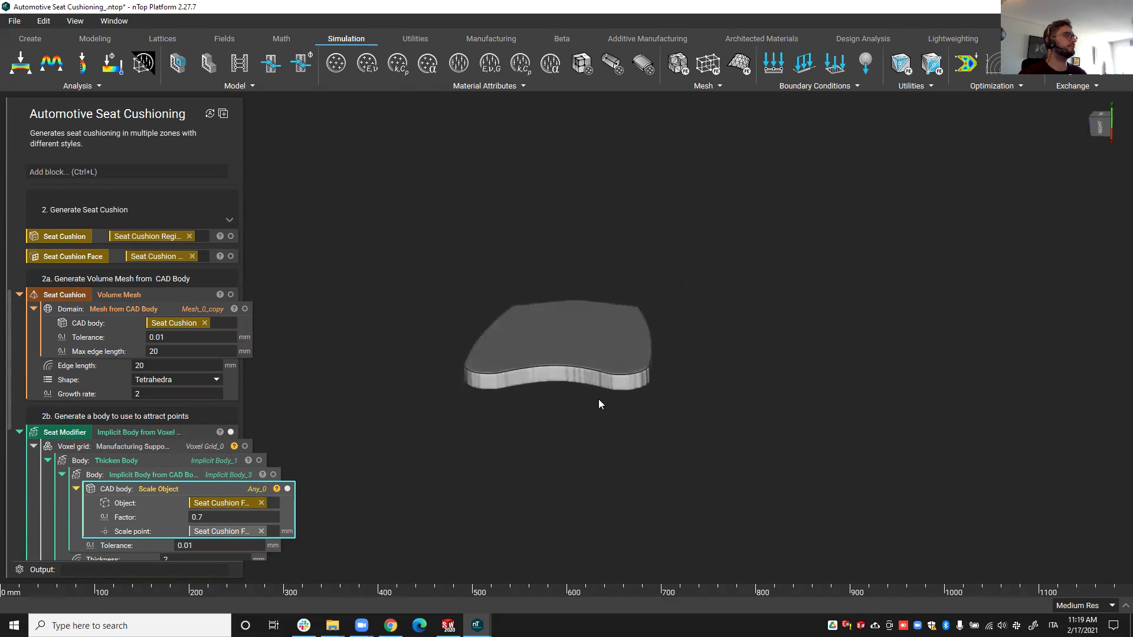
pyautogui.click(181, 432)
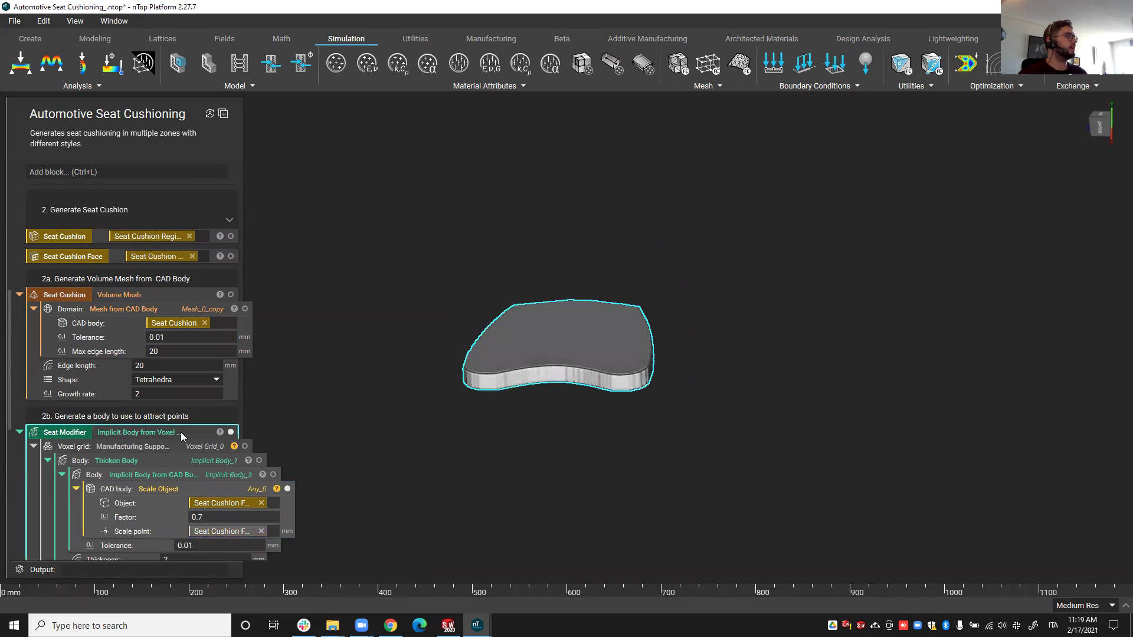
pyautogui.click(19, 432)
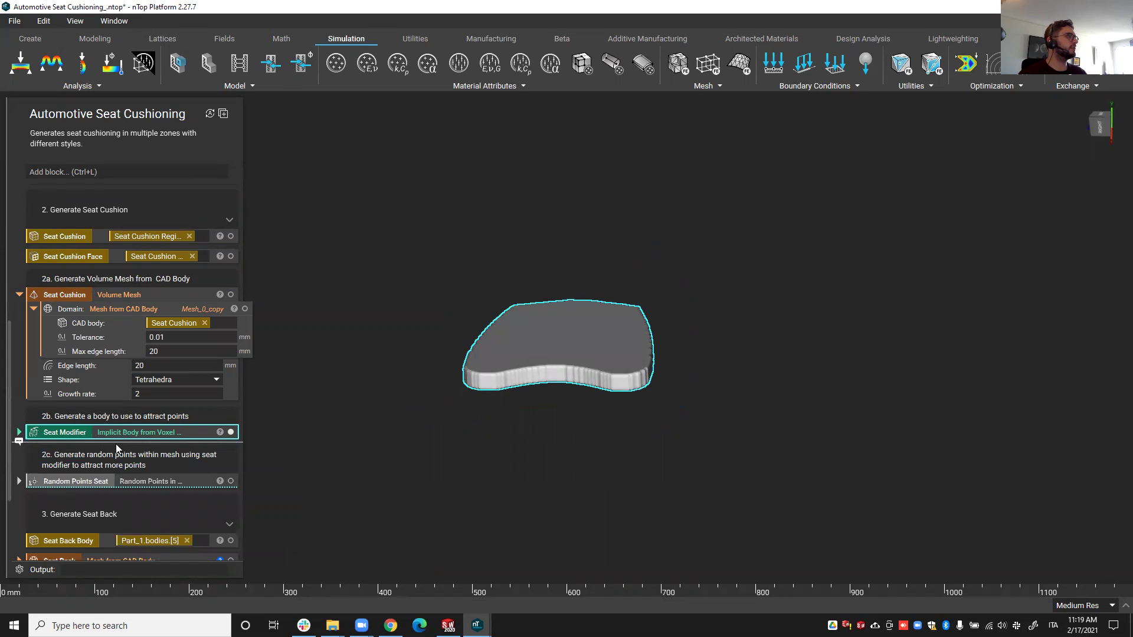
# Expand the Random Points Seat block, review its point count and ramp spatial weighting, and display only its points from above
pyautogui.click(19, 481)
pyautogui.scroll(-3, 135, 477)
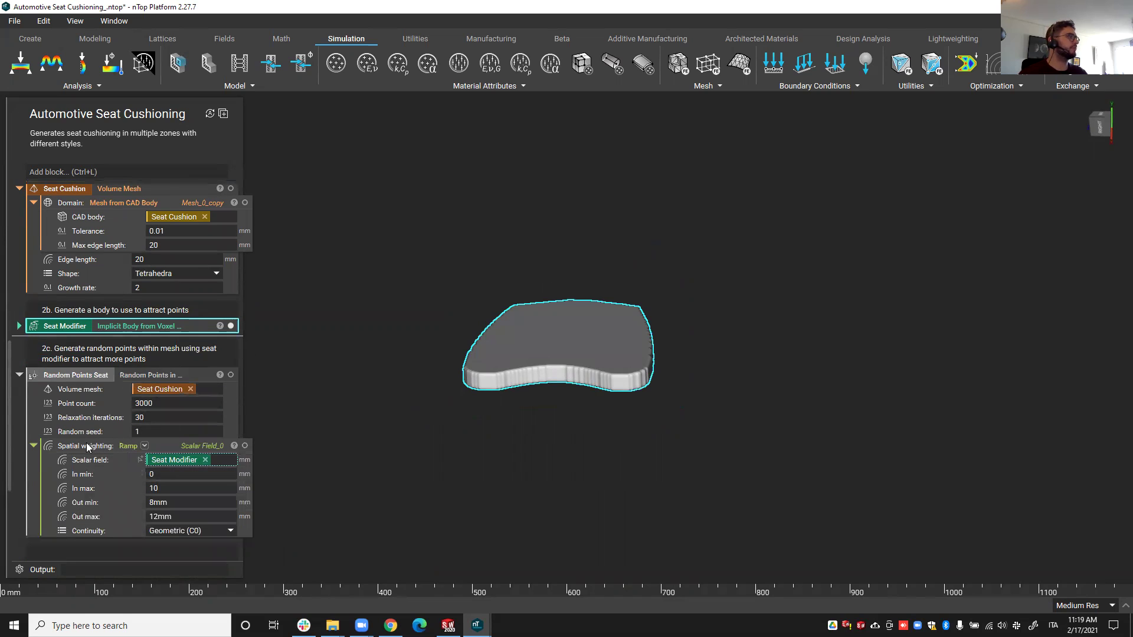
pyautogui.click(142, 378)
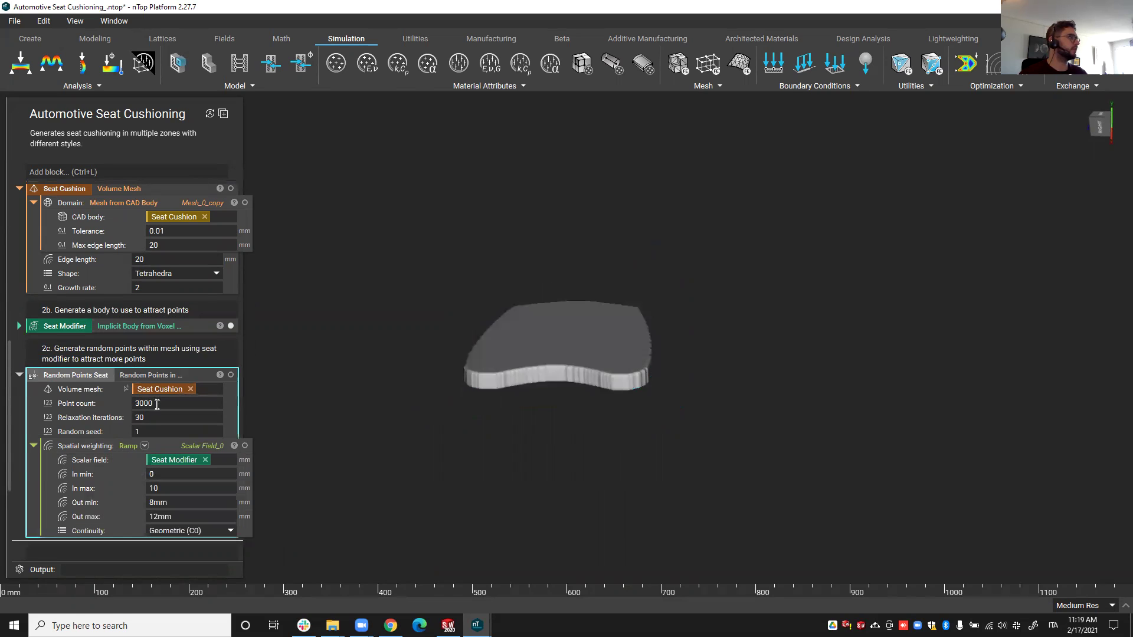
pyautogui.doubleClick(142, 402)
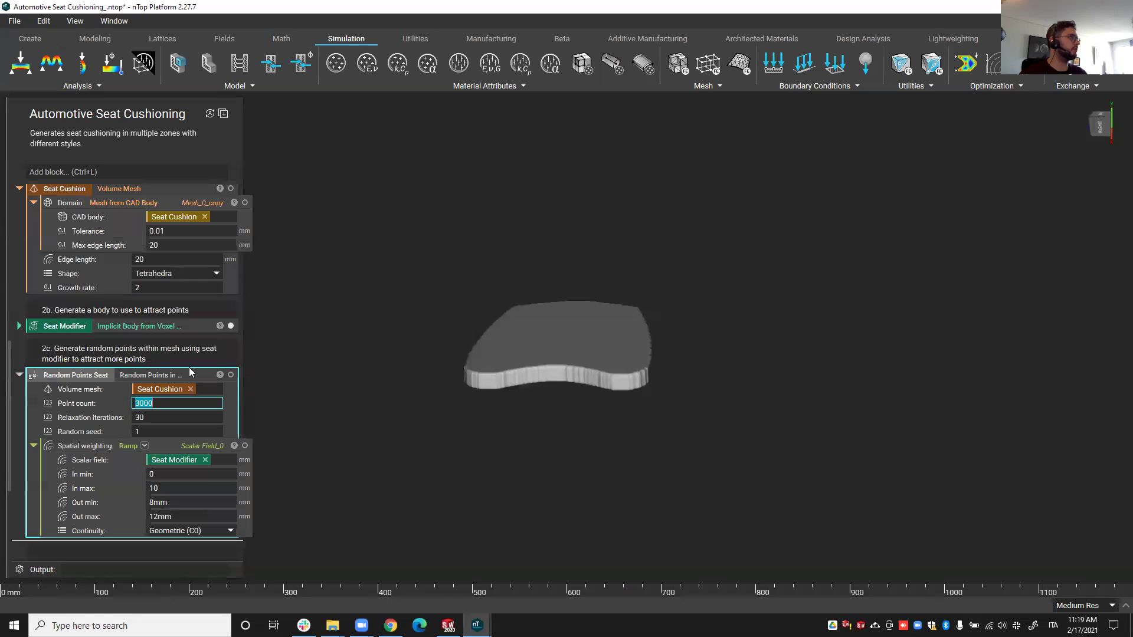
pyautogui.click(91, 445)
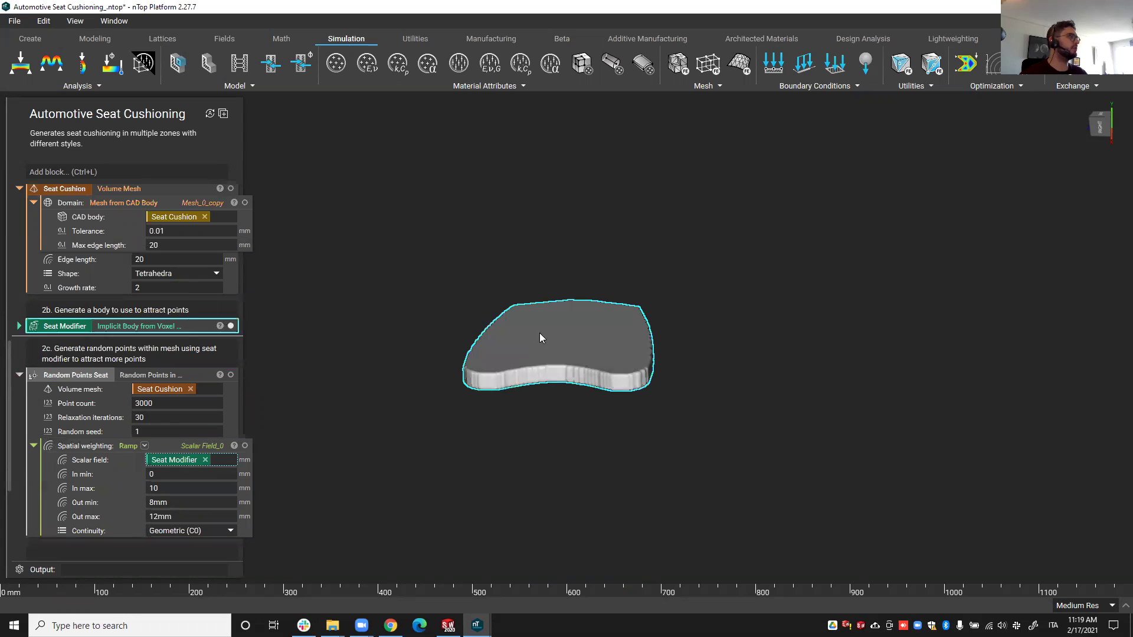
pyautogui.click(191, 375)
pyautogui.press('i')
pyautogui.moveTo(552, 325); pyautogui.dragTo(571, 489, button='middle')
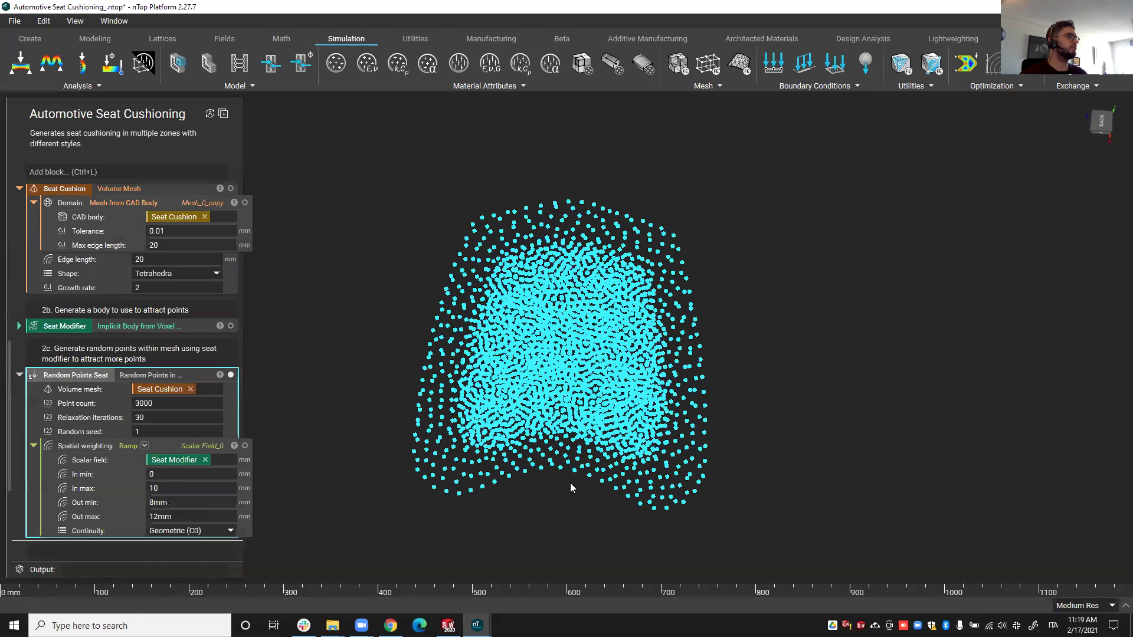
pyautogui.scroll(4, 566, 391)
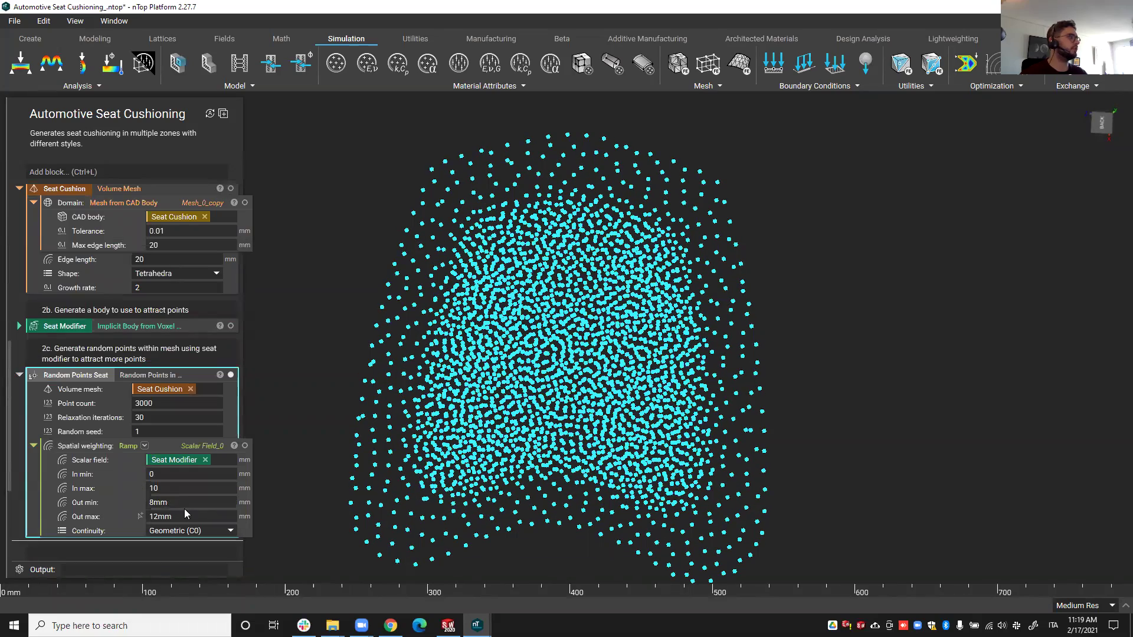
# Overlay the Seat Modifier body on the random seat points to compare them, leave only the points shown, and collapse their block
pyautogui.click(230, 326)
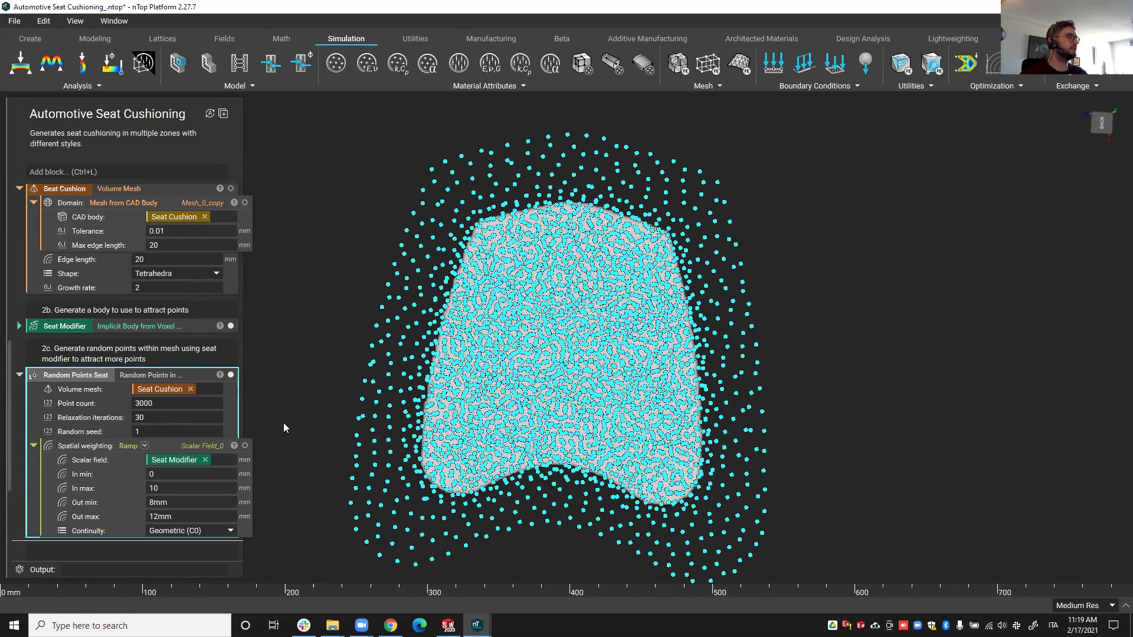
pyautogui.click(231, 375)
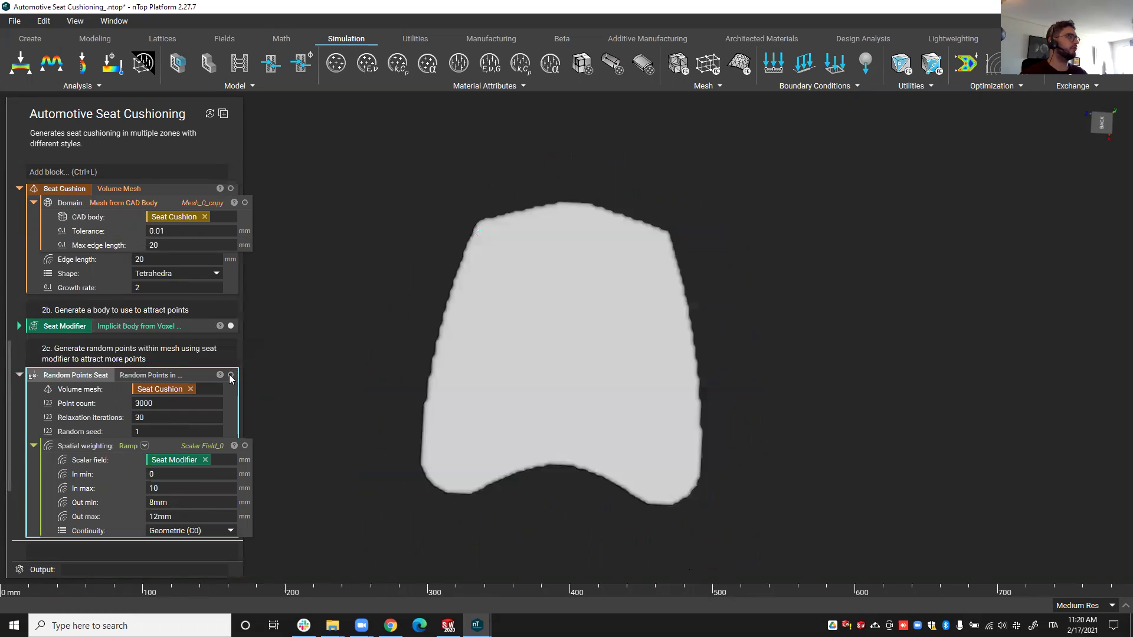
pyautogui.click(230, 326)
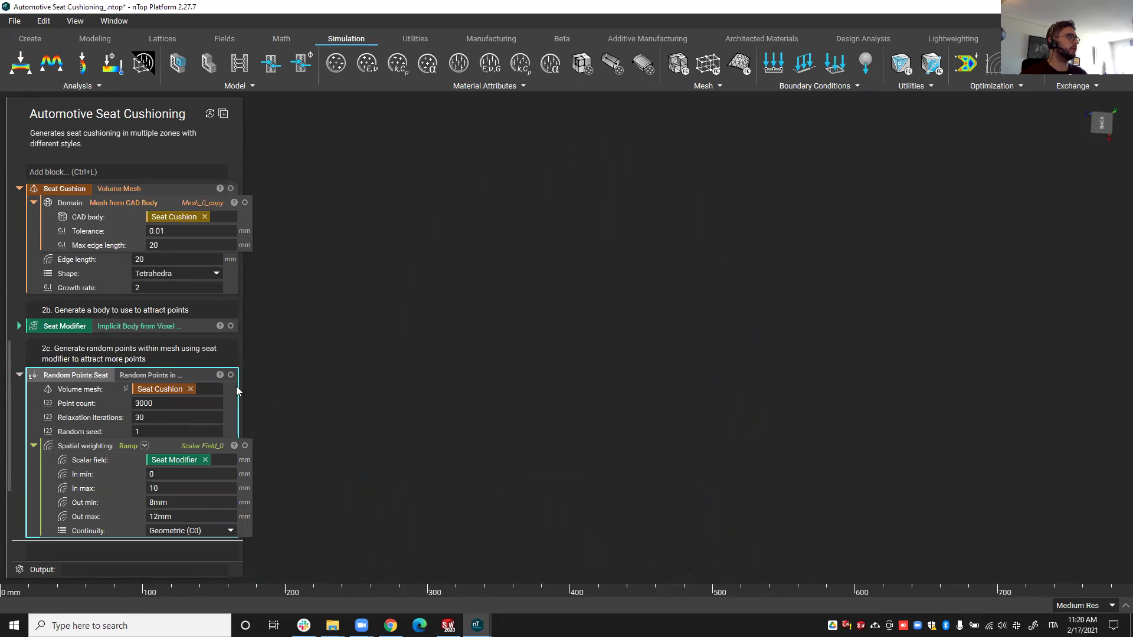
pyautogui.click(231, 375)
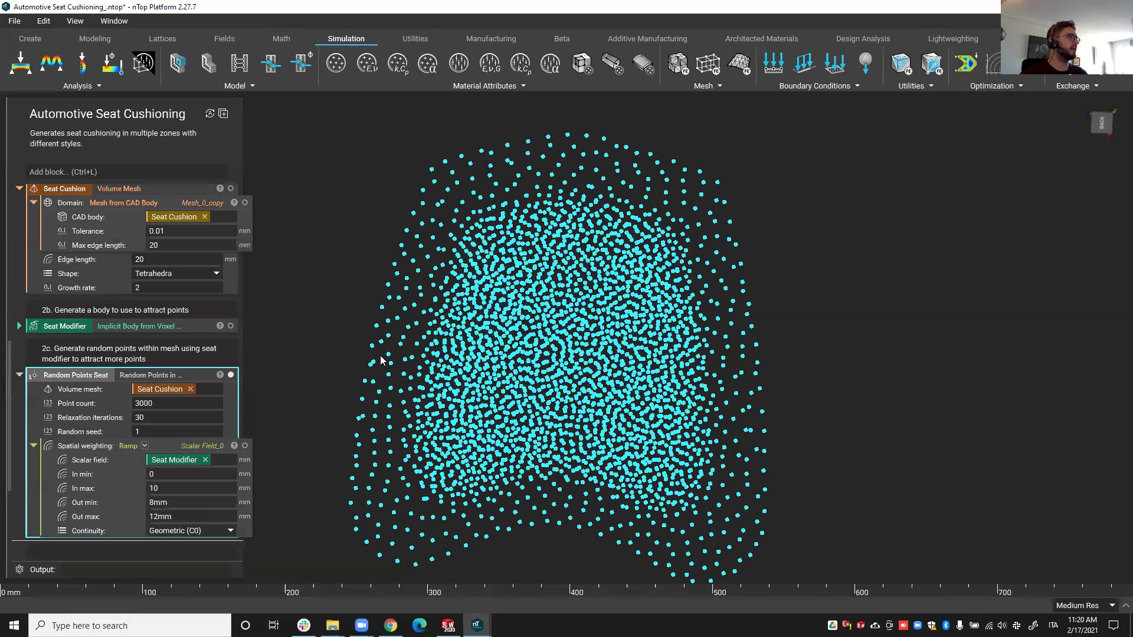
pyautogui.click(19, 375)
# Display only the Seat Back Body and fit it in the view
pyautogui.scroll(-1, 65, 399)
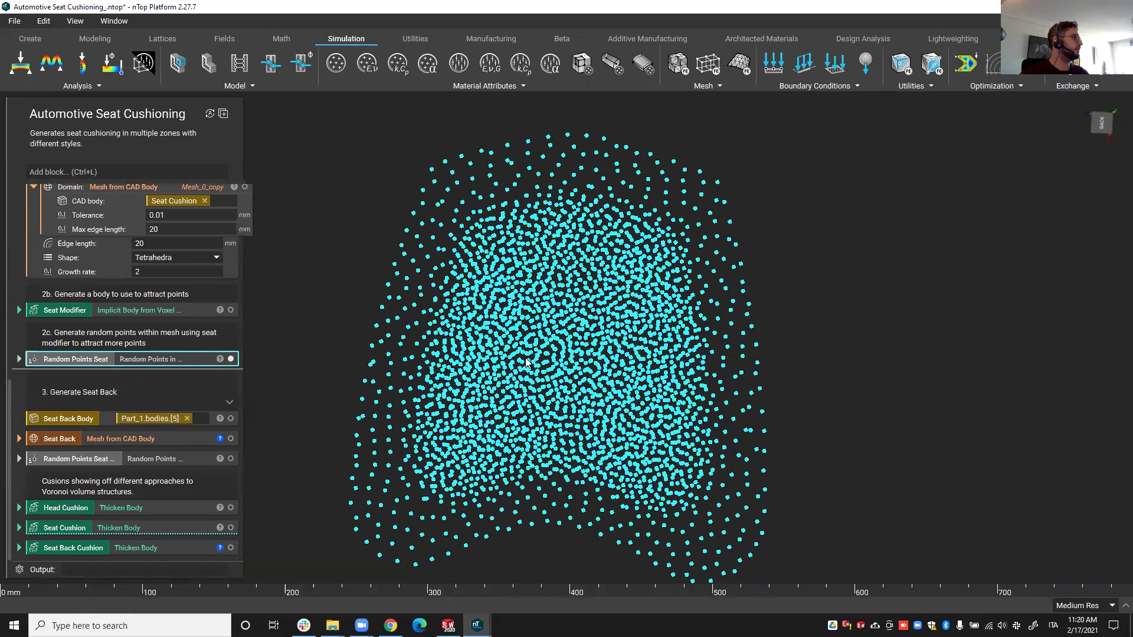
pyautogui.moveTo(527, 363); pyautogui.dragTo(519, 384, button='right')
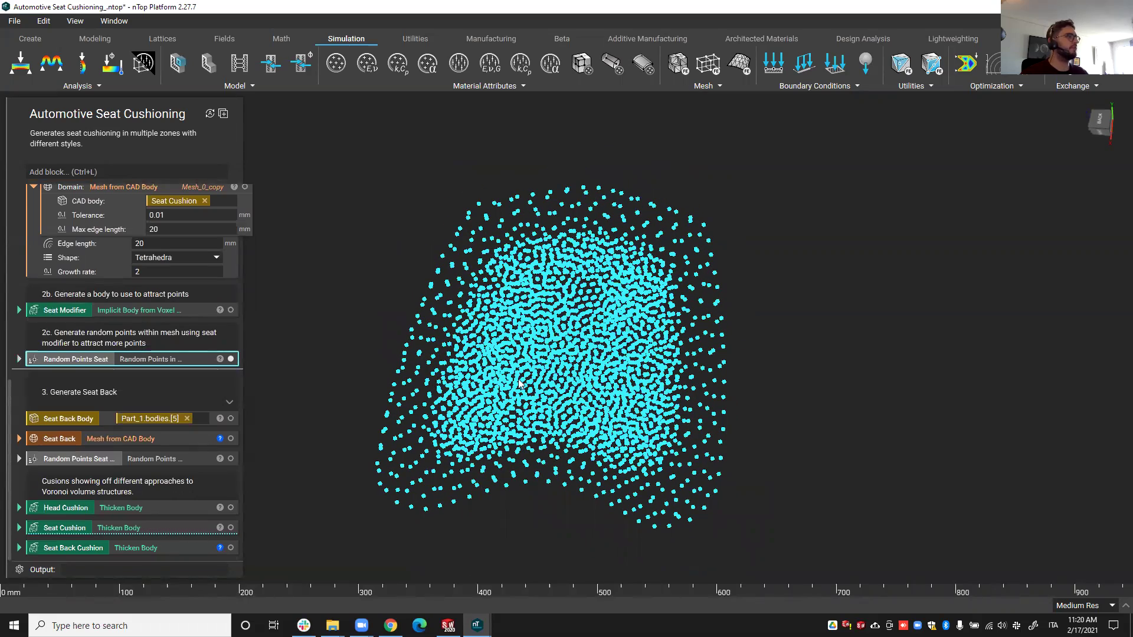
pyautogui.click(70, 424)
pyautogui.press('i')
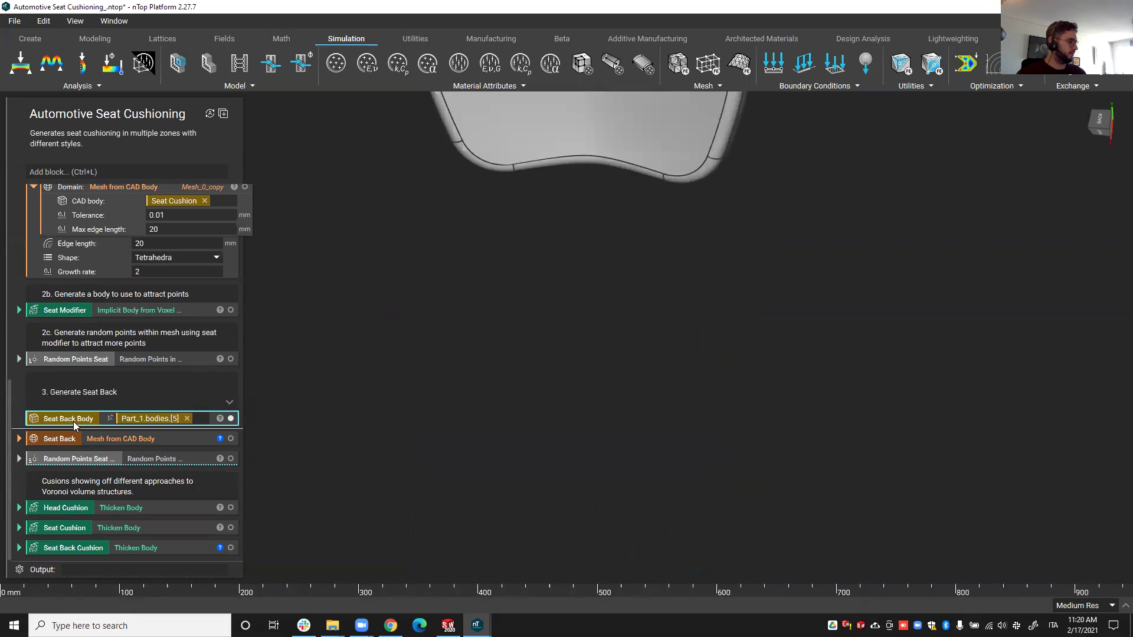
pyautogui.press('f')
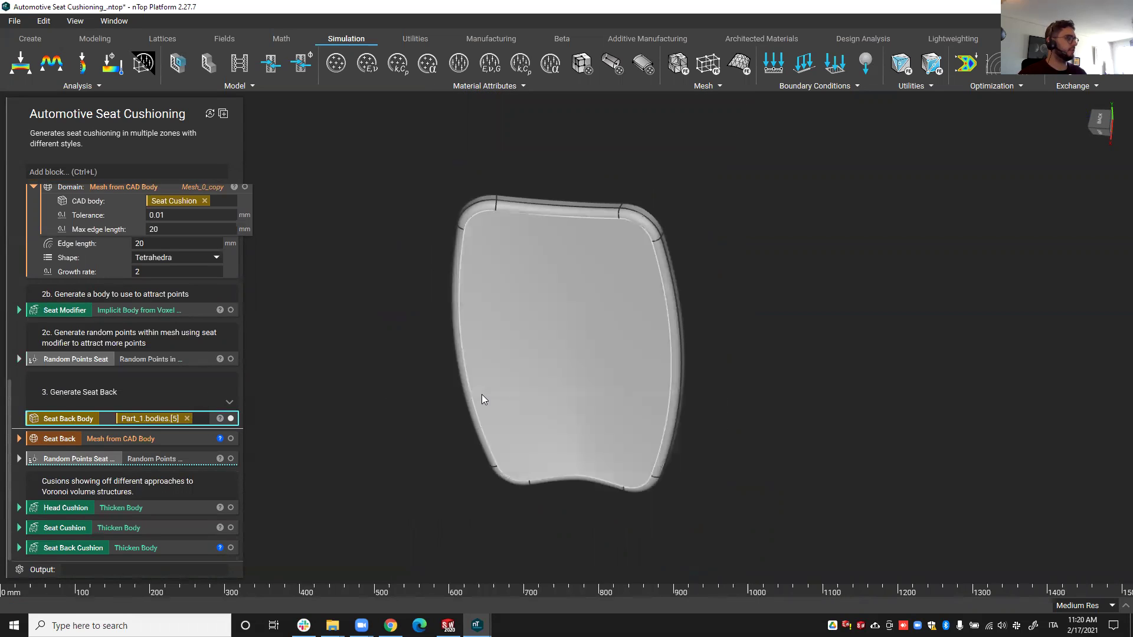
# Assign Seat Back Body as the CAD body of the Seat Back mesh, display the mesh, and collapse its block
pyautogui.click(20, 439)
pyautogui.moveTo(72, 418); pyautogui.dragTo(147, 454)
pyautogui.click(47, 444)
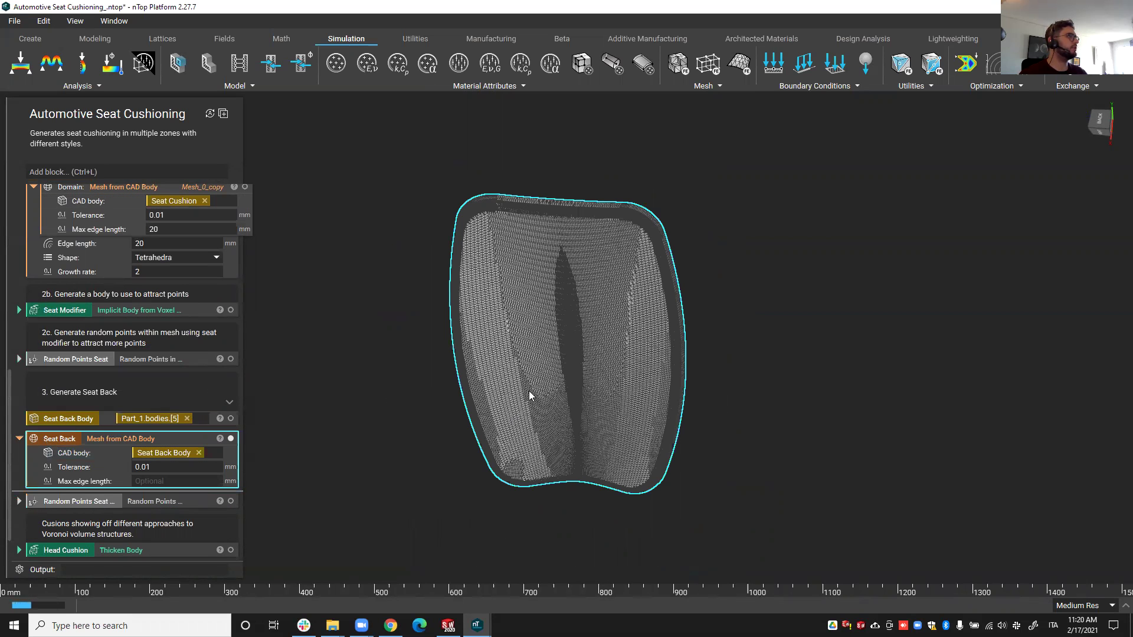
pyautogui.moveTo(529, 395); pyautogui.dragTo(472, 356, button='right')
pyautogui.click(19, 439)
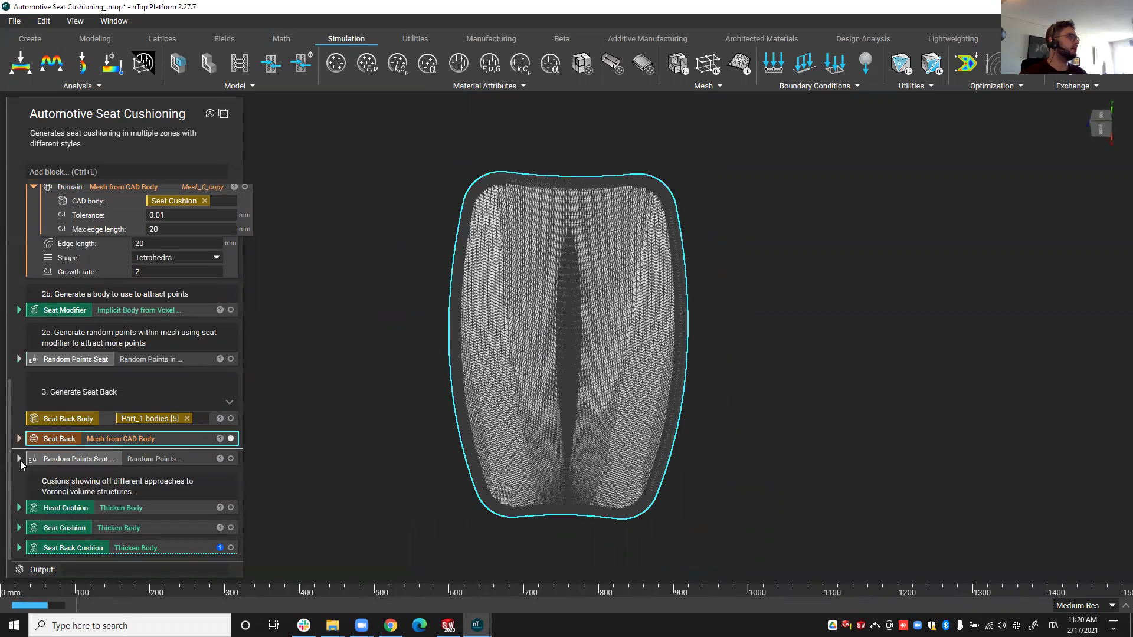
# Expand the seat back random points block, compare its settings with Random Points Seat, and display only the seat back points
pyautogui.click(19, 459)
pyautogui.scroll(-2, 159, 412)
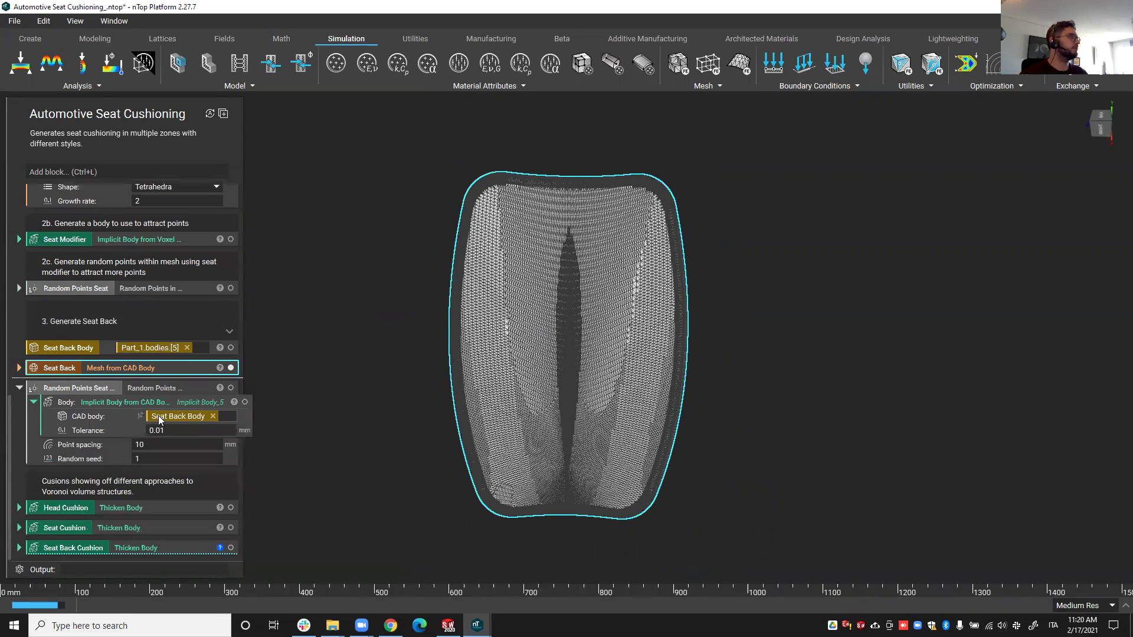
pyautogui.click(151, 388)
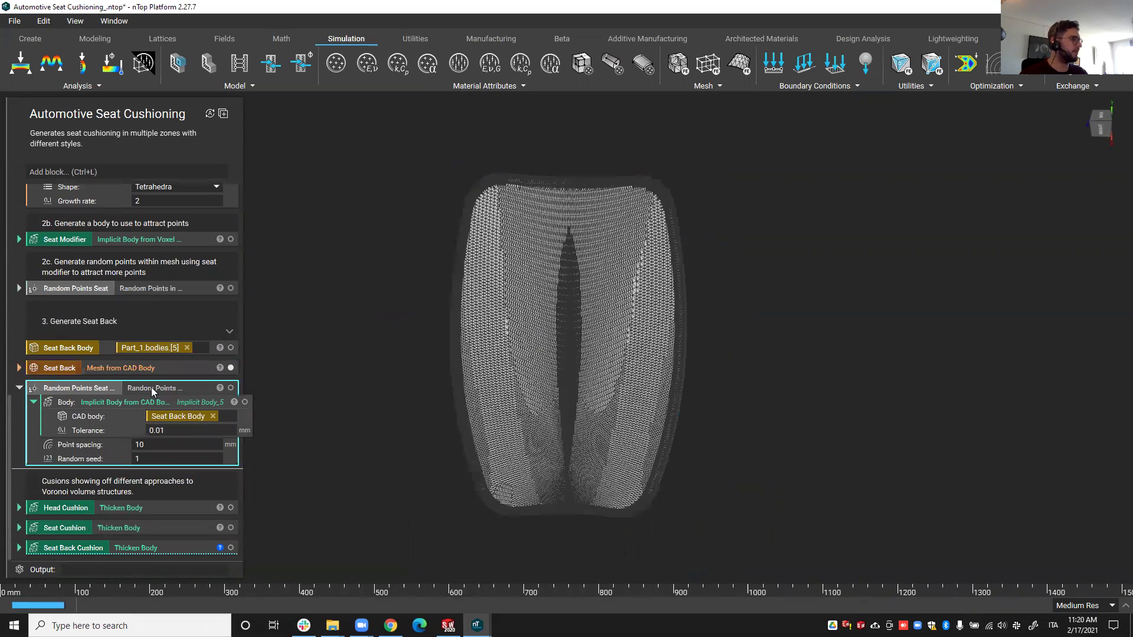
pyautogui.click(19, 288)
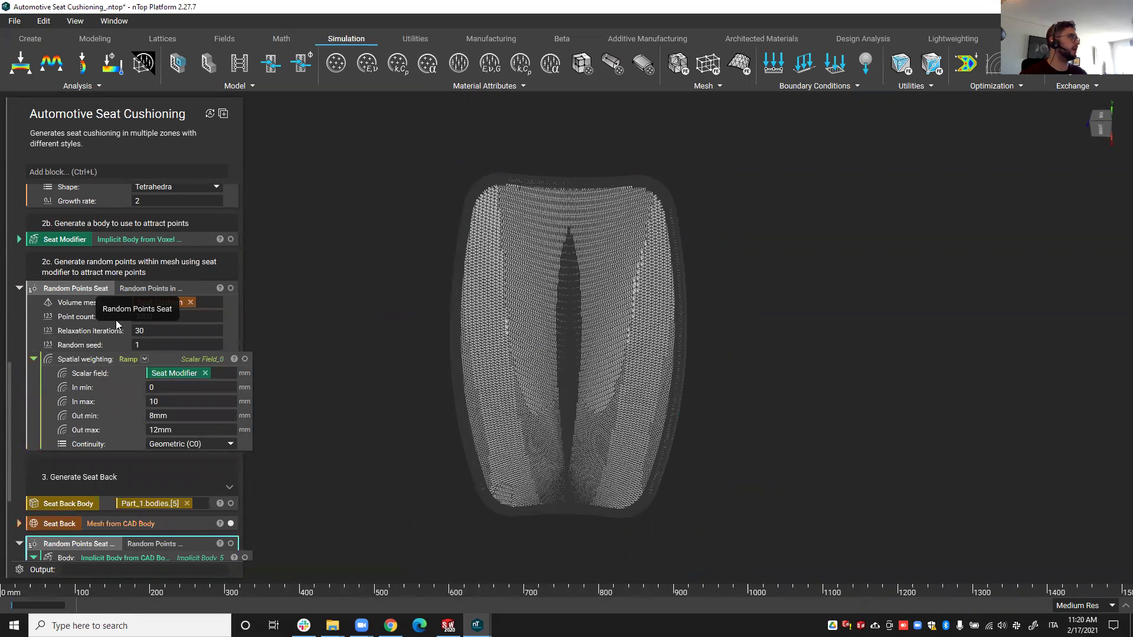
pyautogui.click(20, 289)
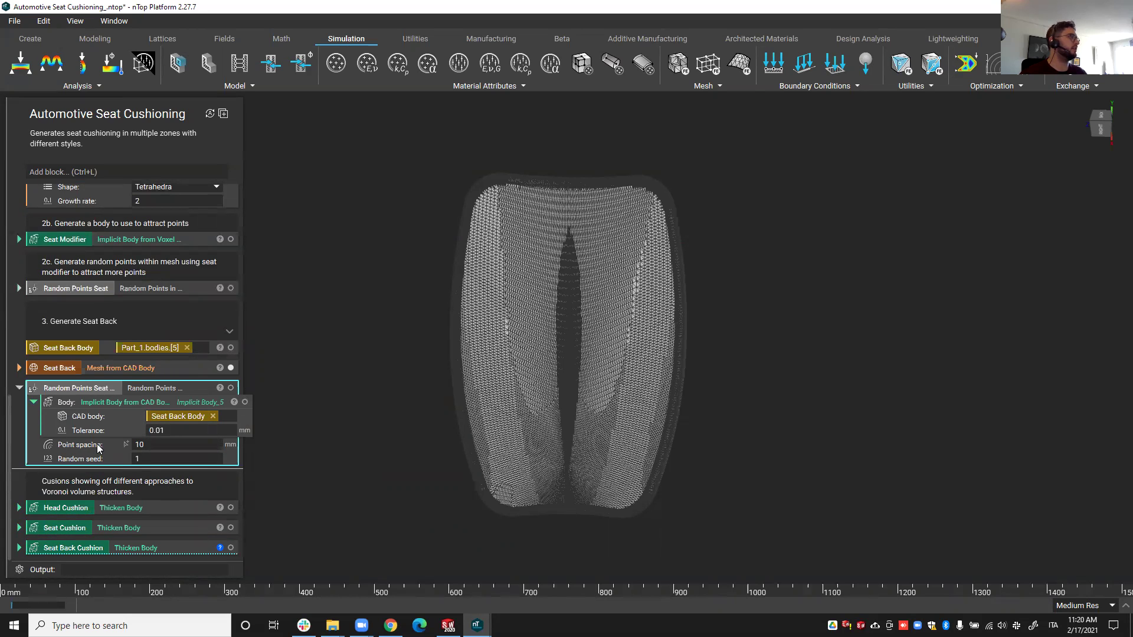
pyautogui.click(120, 383)
pyautogui.scroll(3, 513, 438)
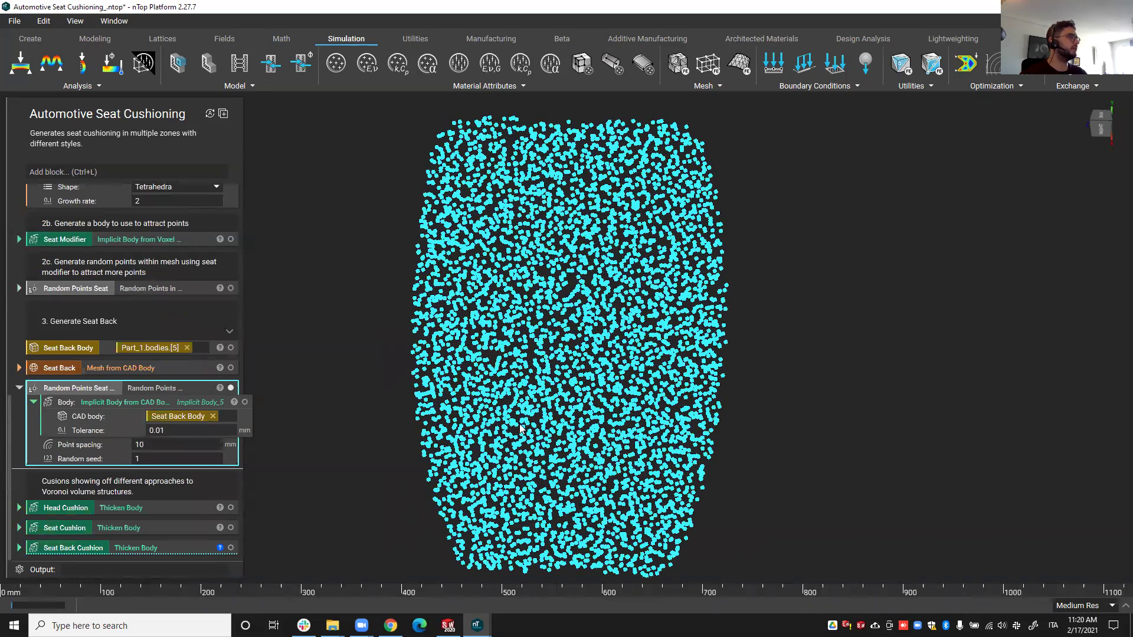
# Make the seat back random points' point spacing a variable
pyautogui.rightClick(70, 450)
pyautogui.click(97, 456)
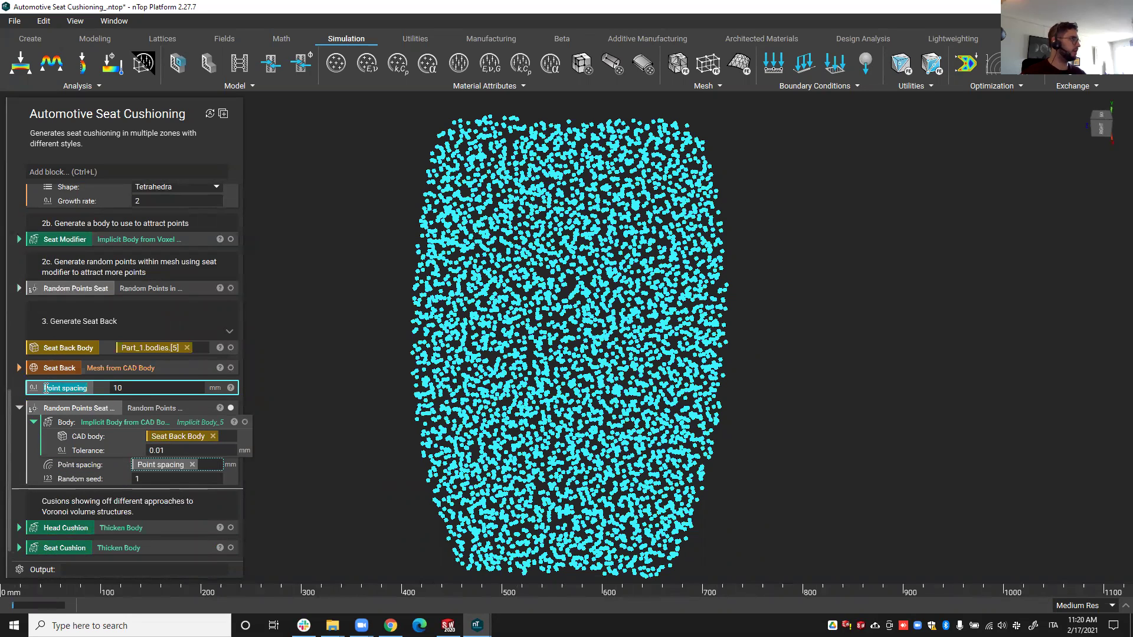
# Rename the seat back's point spacing variable as Back Point spacing and move it into the inputs section with Head point count
pyautogui.write('Se')
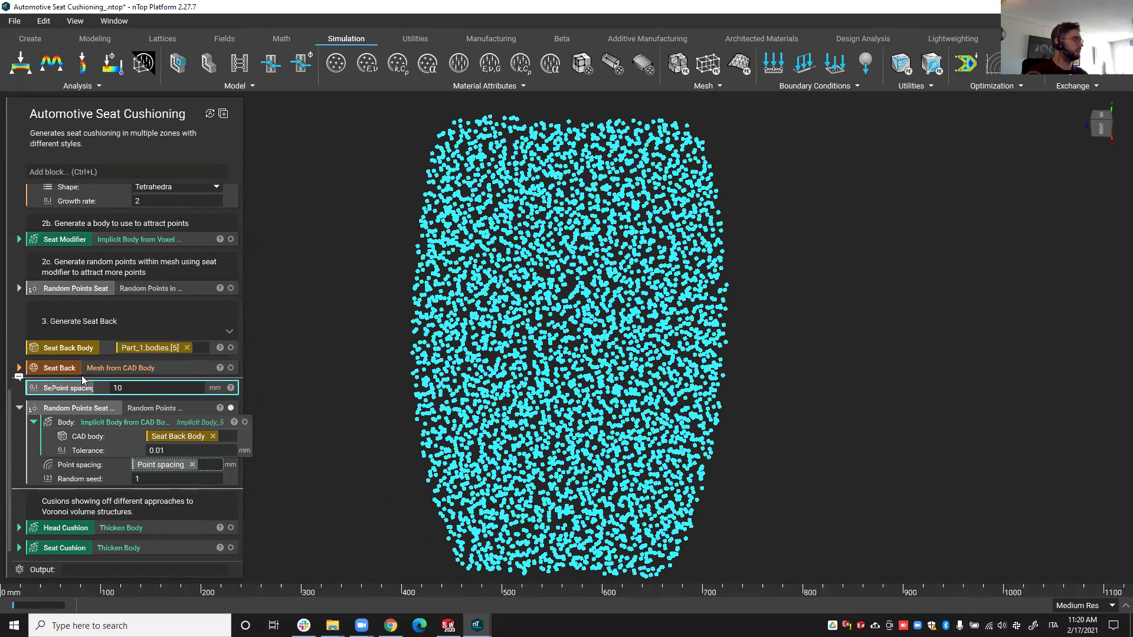
pyautogui.write('at Back')
pyautogui.press('Return')
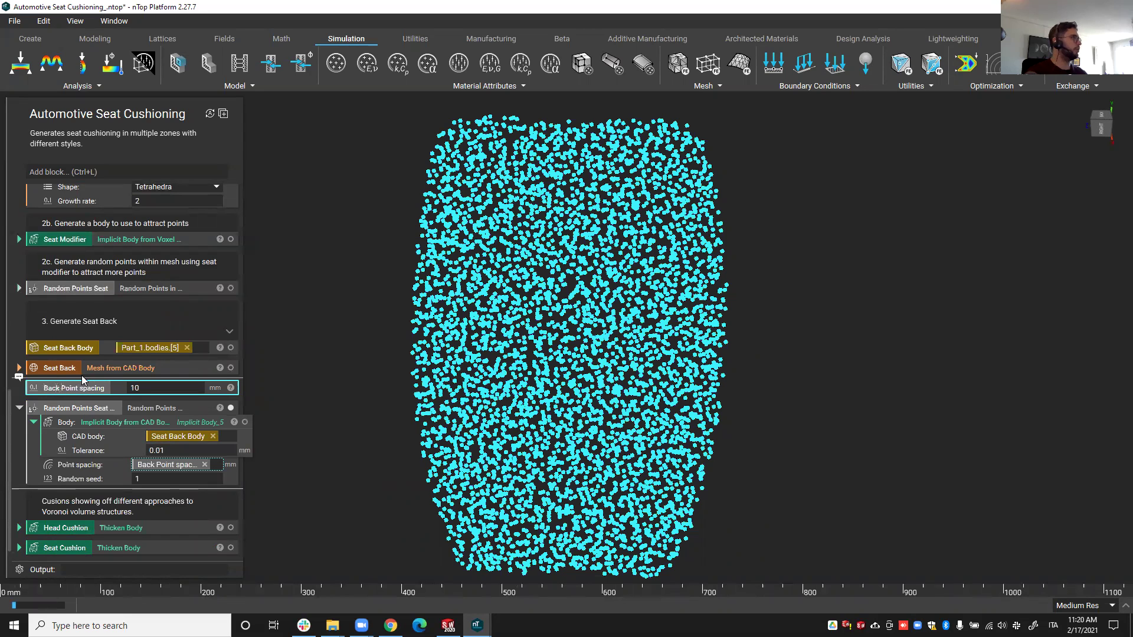
pyautogui.scroll(10, 84, 232)
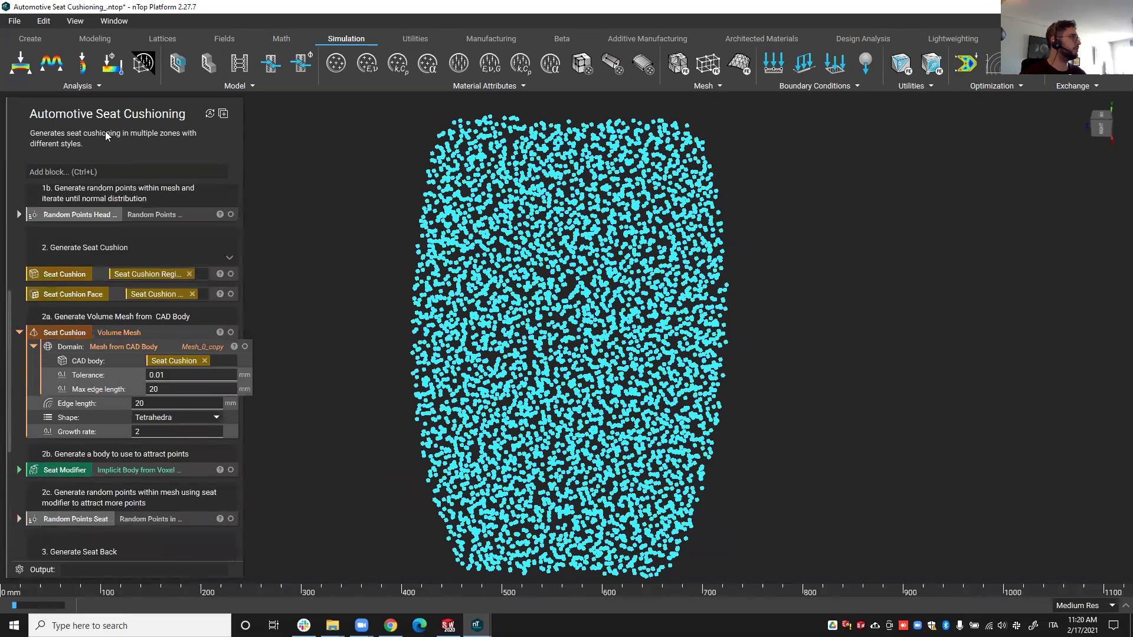
pyautogui.moveTo(83, 228); pyautogui.dragTo(78, 245)
# Expand Random Points Seat and display its points together with the Seat Cushion volume mesh
pyautogui.scroll(-10, 89, 456)
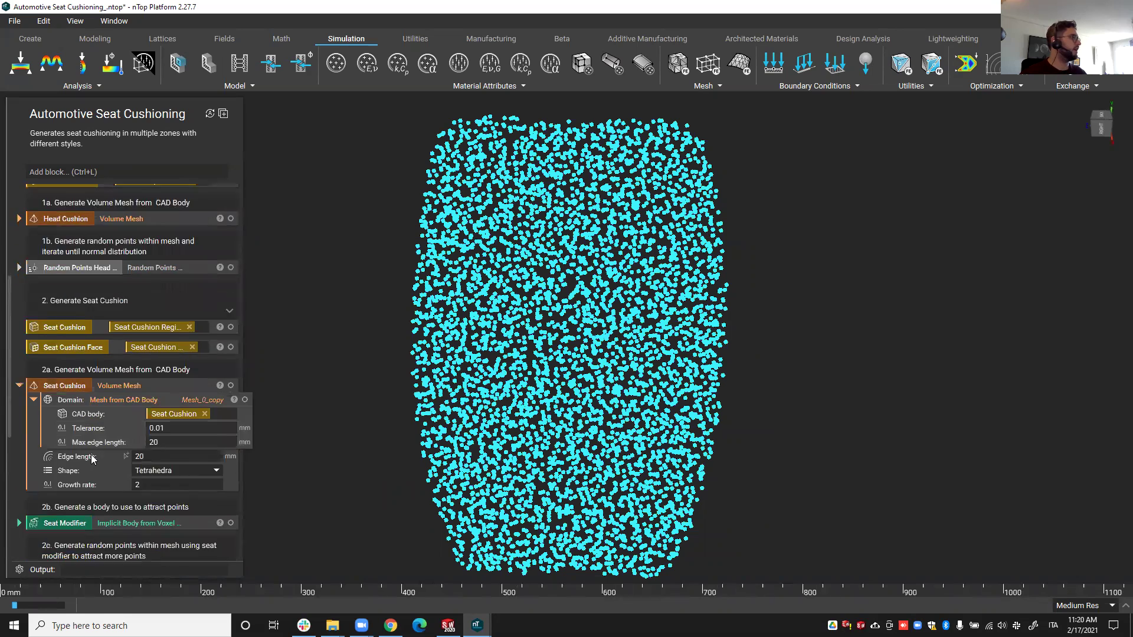
pyautogui.scroll(4, 88, 455)
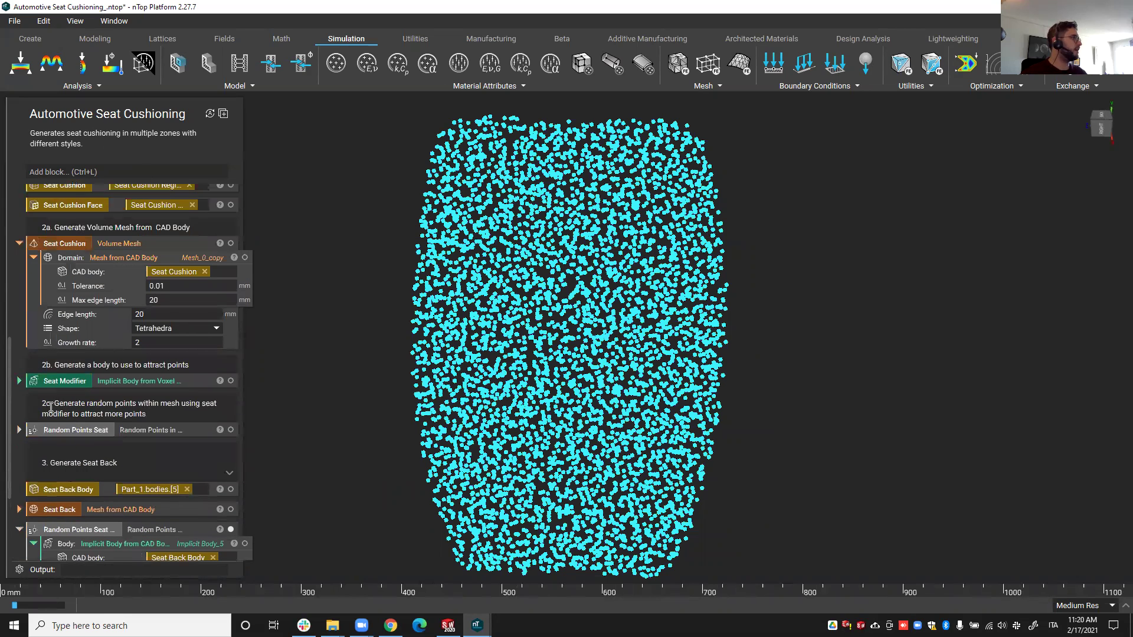
pyautogui.scroll(-1, 51, 407)
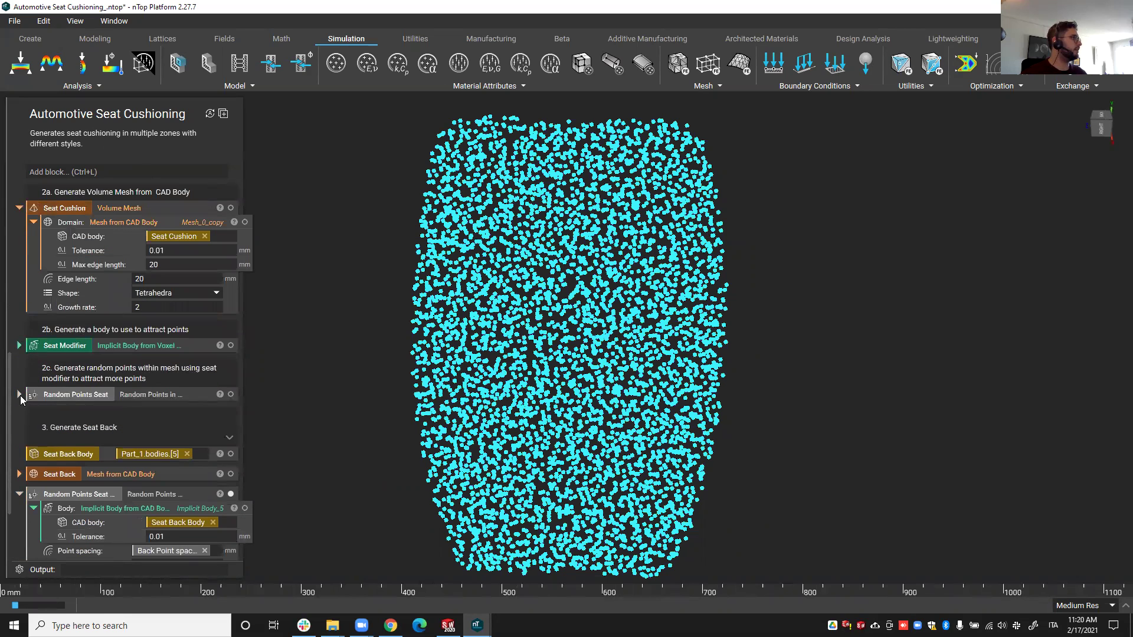
pyautogui.click(19, 394)
pyautogui.scroll(-2, 125, 440)
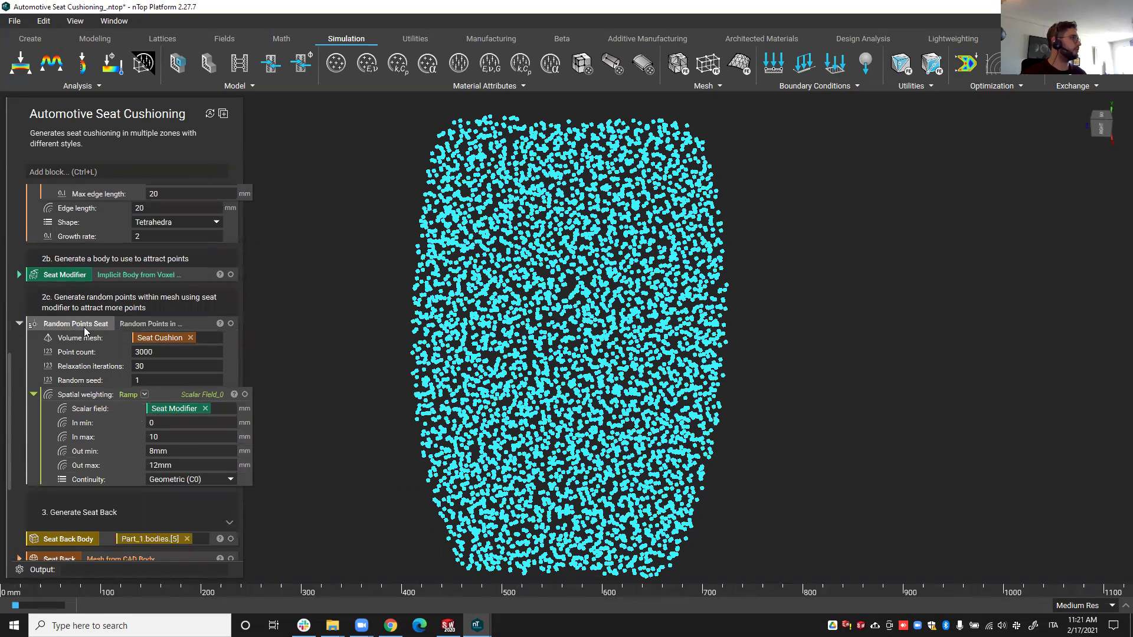
pyautogui.scroll(3, 105, 272)
pyautogui.click(115, 244)
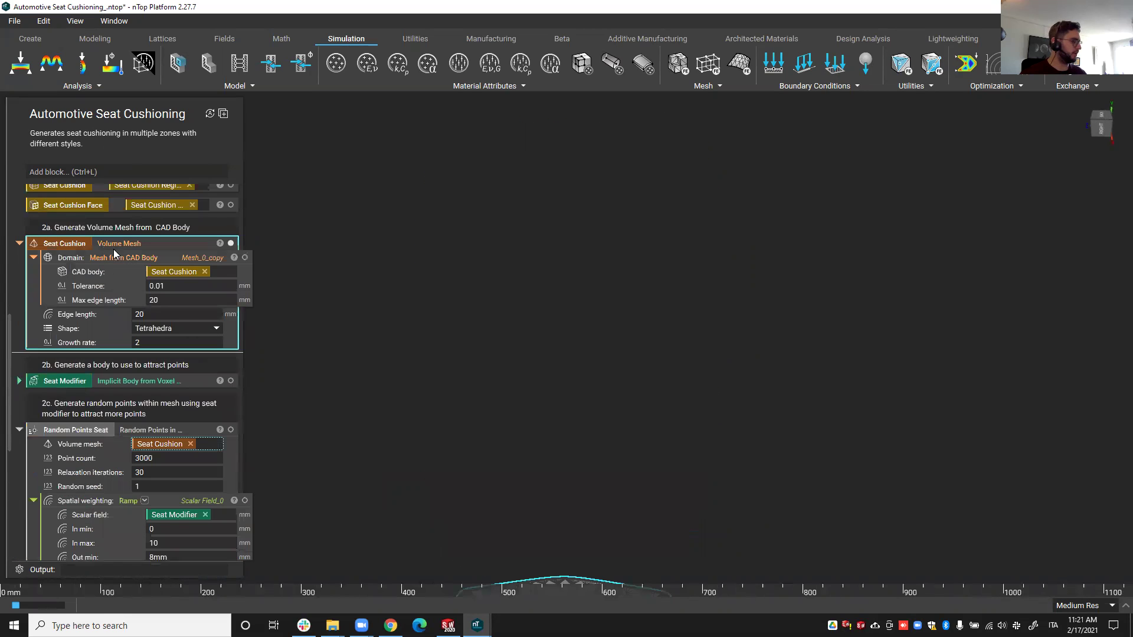
pyautogui.scroll(-1, 185, 488)
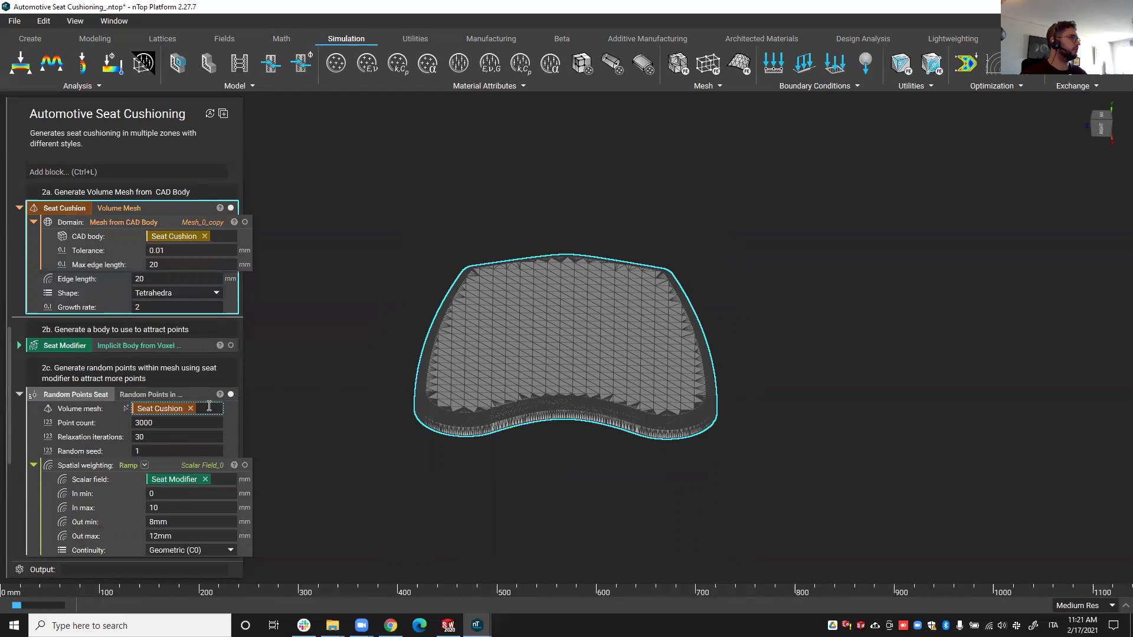
pyautogui.click(135, 394)
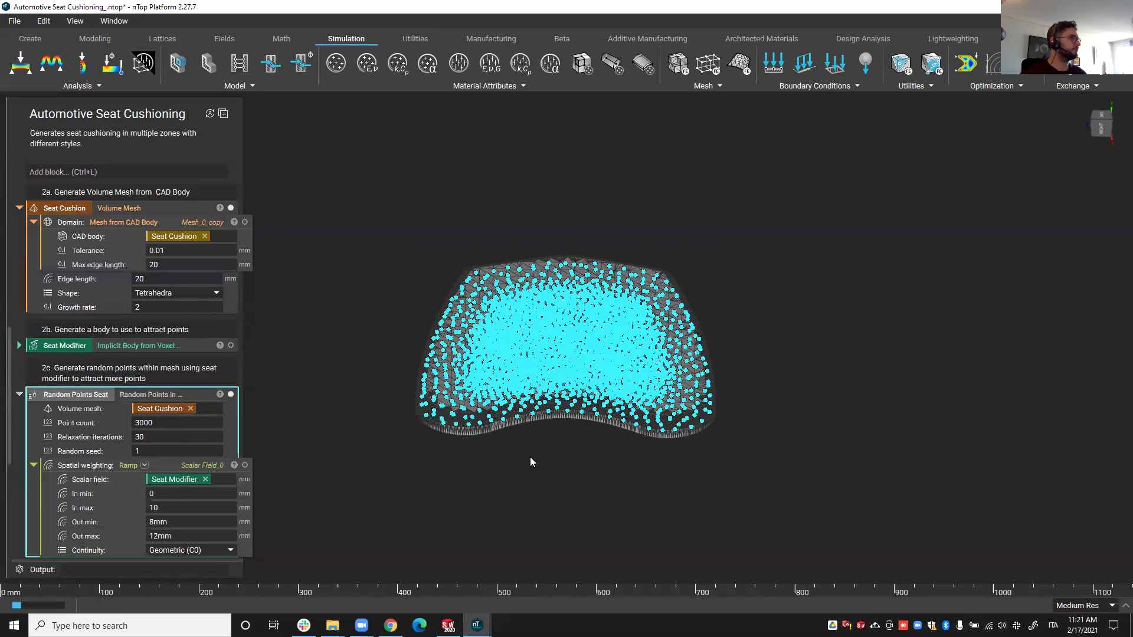
pyautogui.moveTo(530, 457); pyautogui.dragTo(541, 551, button='middle')
pyautogui.rightClick(87, 508)
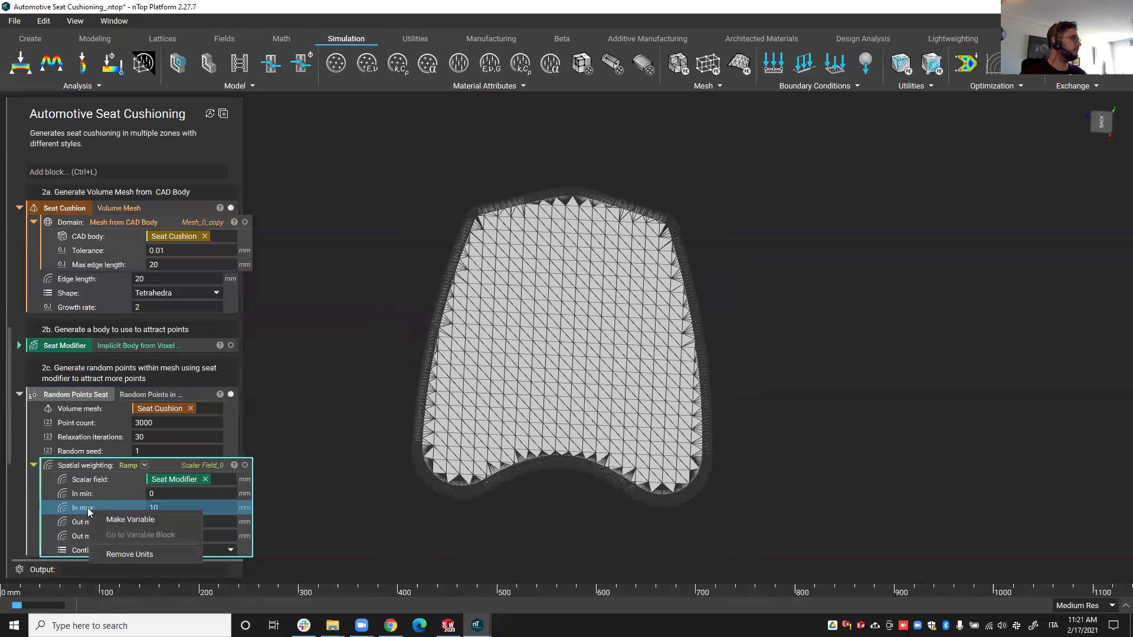
pyautogui.click(111, 518)
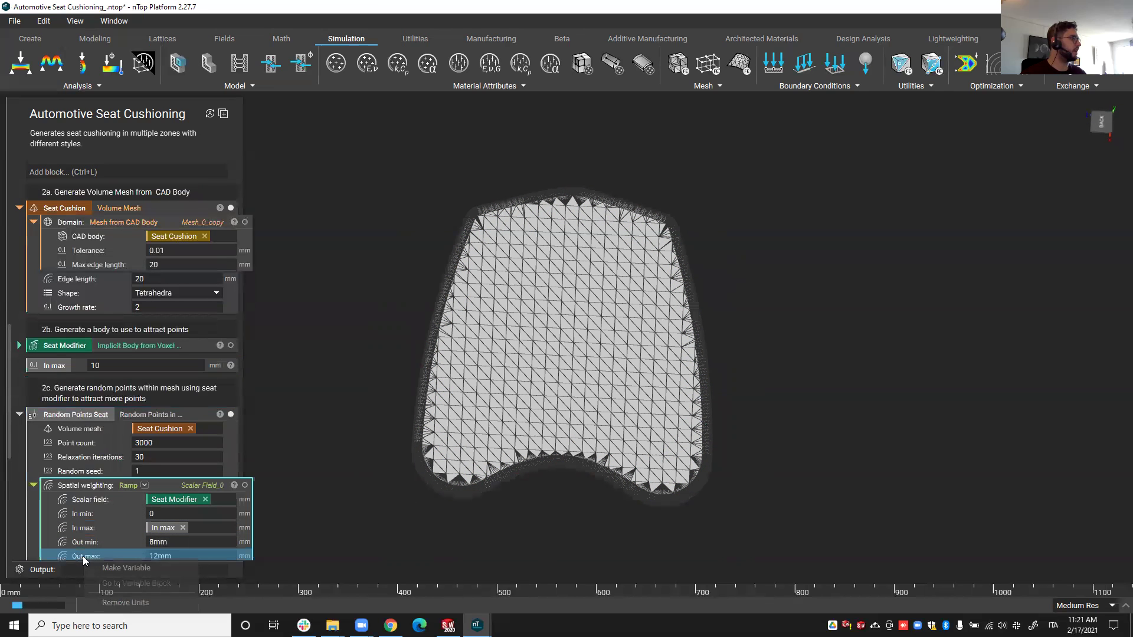
pyautogui.rightClick(83, 556)
pyautogui.click(112, 564)
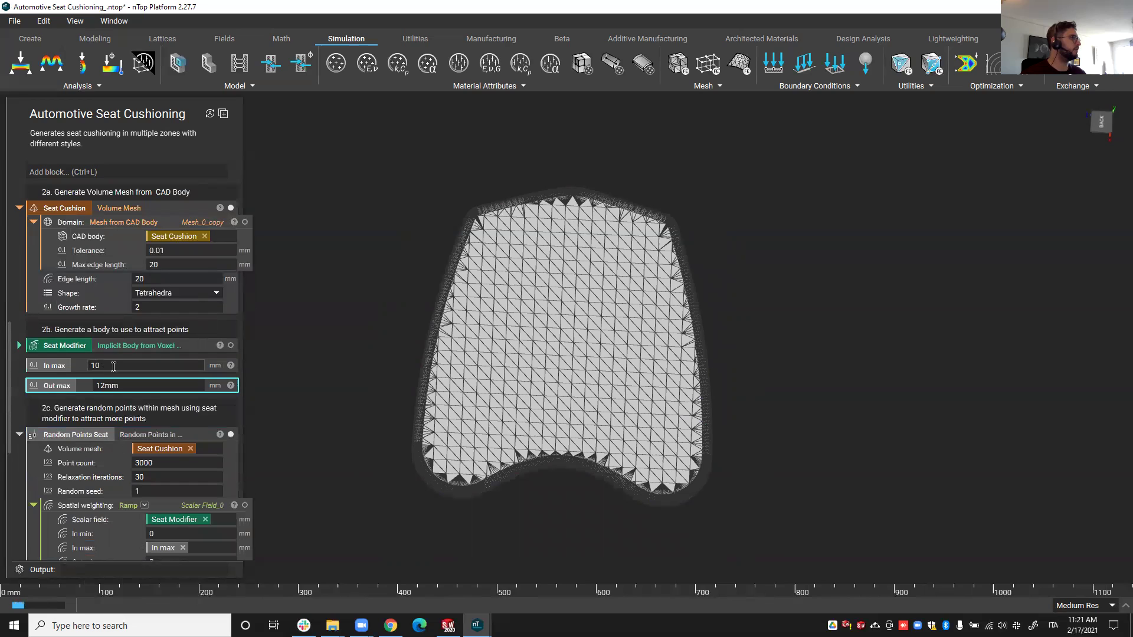
pyautogui.click(51, 366)
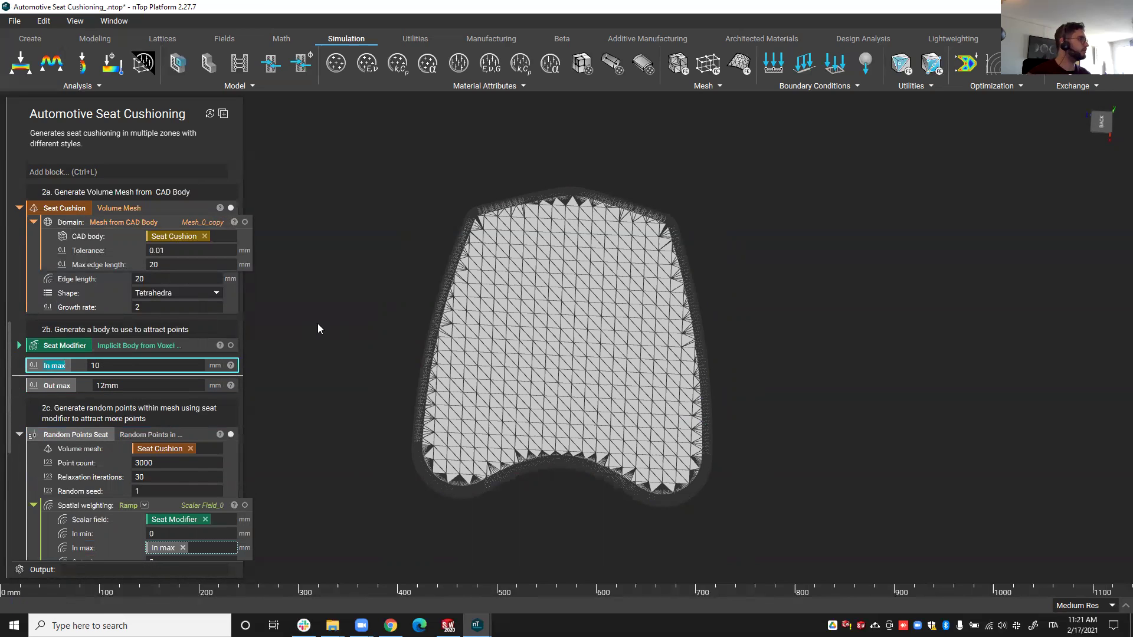
pyautogui.scroll(-1, 189, 473)
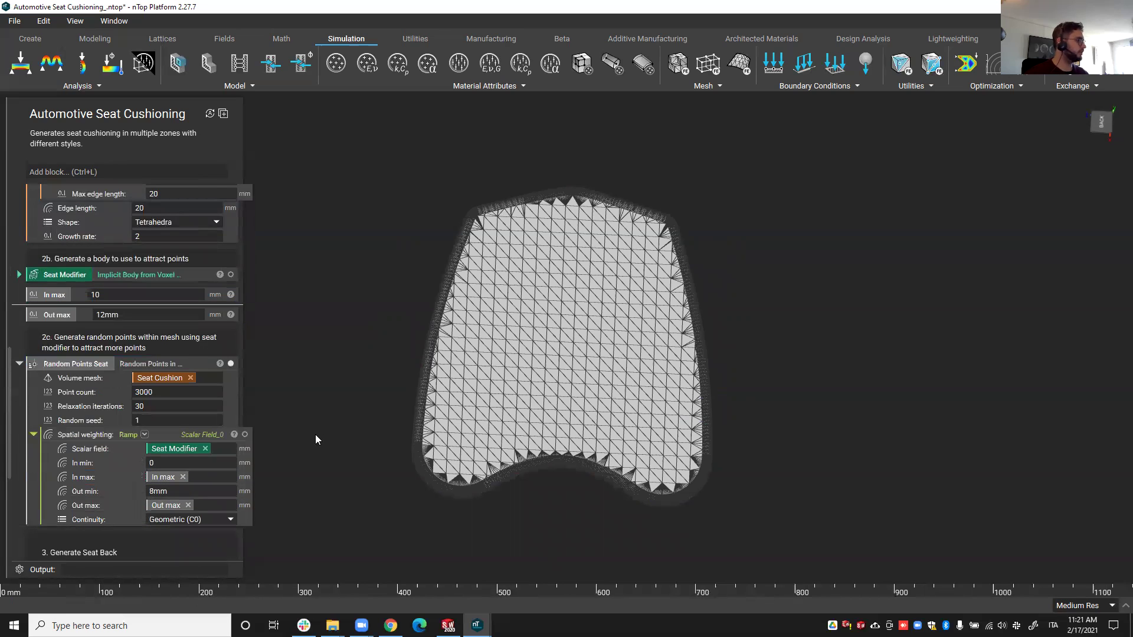
pyautogui.hotkey('ctrl', 'z')
pyautogui.hotkey('ctrl', 'z')
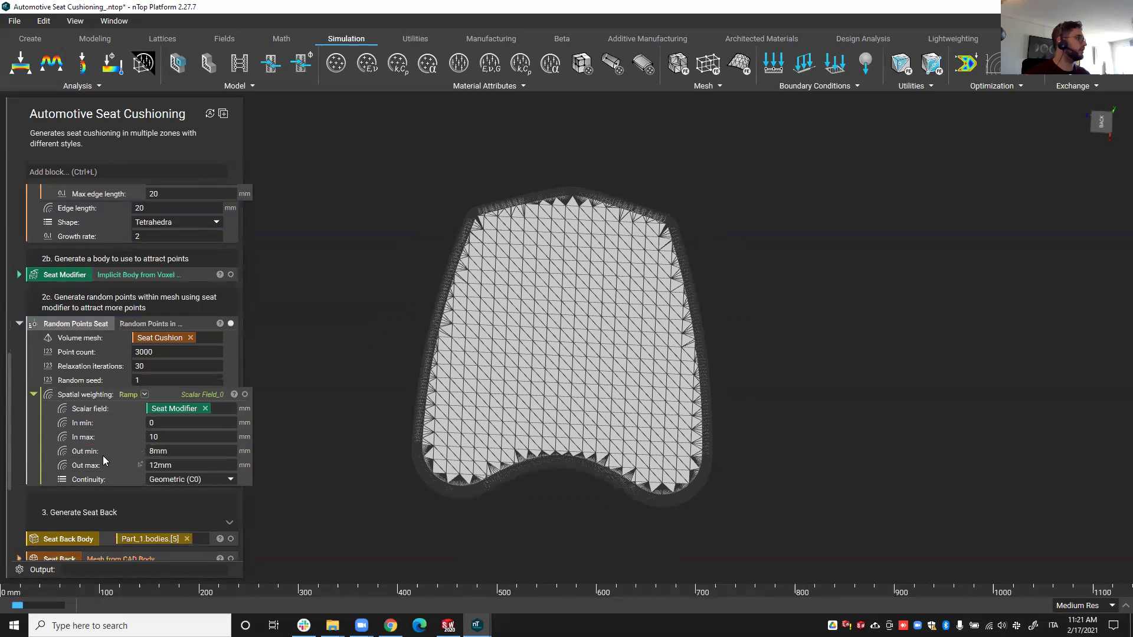
# Make the Out min and Out max values of the Random Points Seat ramp into variables
pyautogui.rightClick(93, 455)
pyautogui.click(116, 473)
pyautogui.rightClick(87, 485)
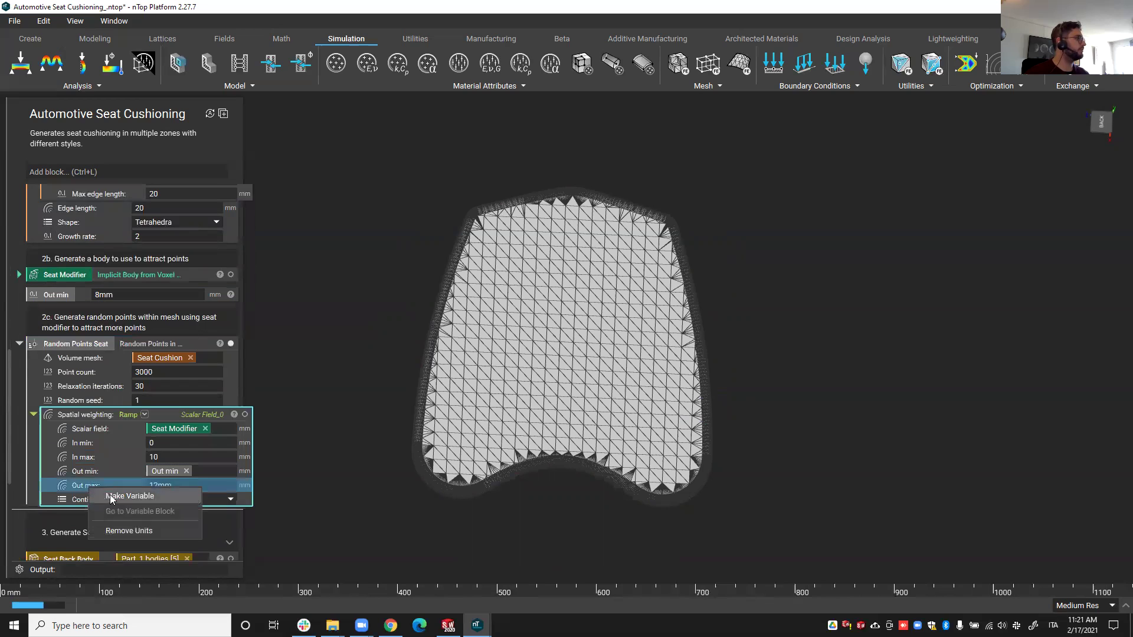
pyautogui.click(111, 496)
# Rename the Out min variable as Min spacing and the Out max variable as Max spacing
pyautogui.click(54, 295)
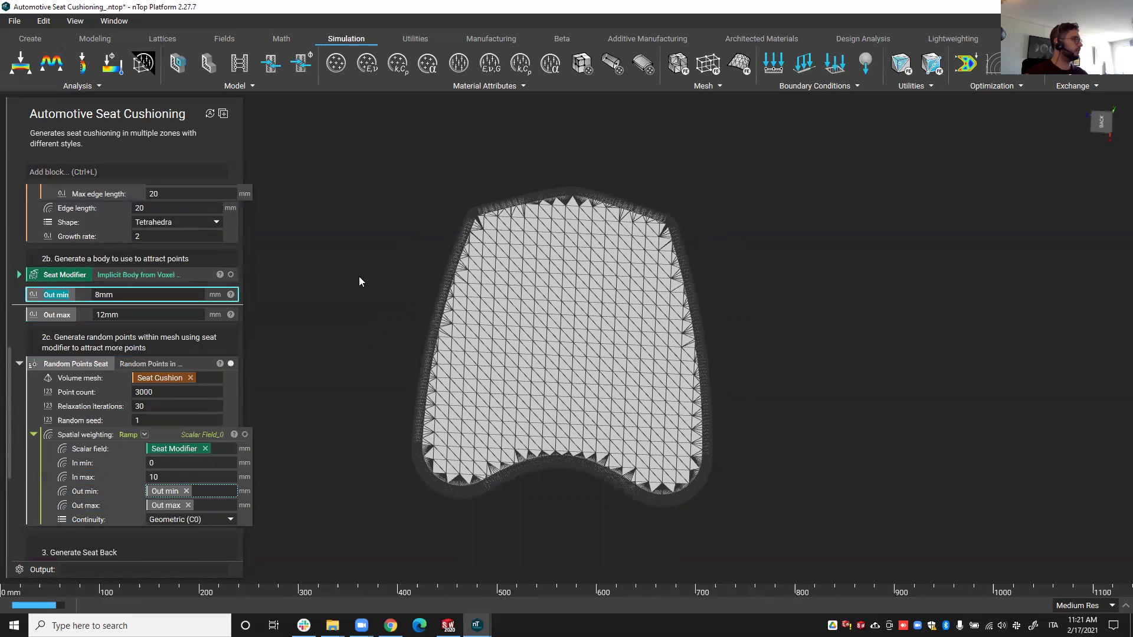
pyautogui.write('mi')
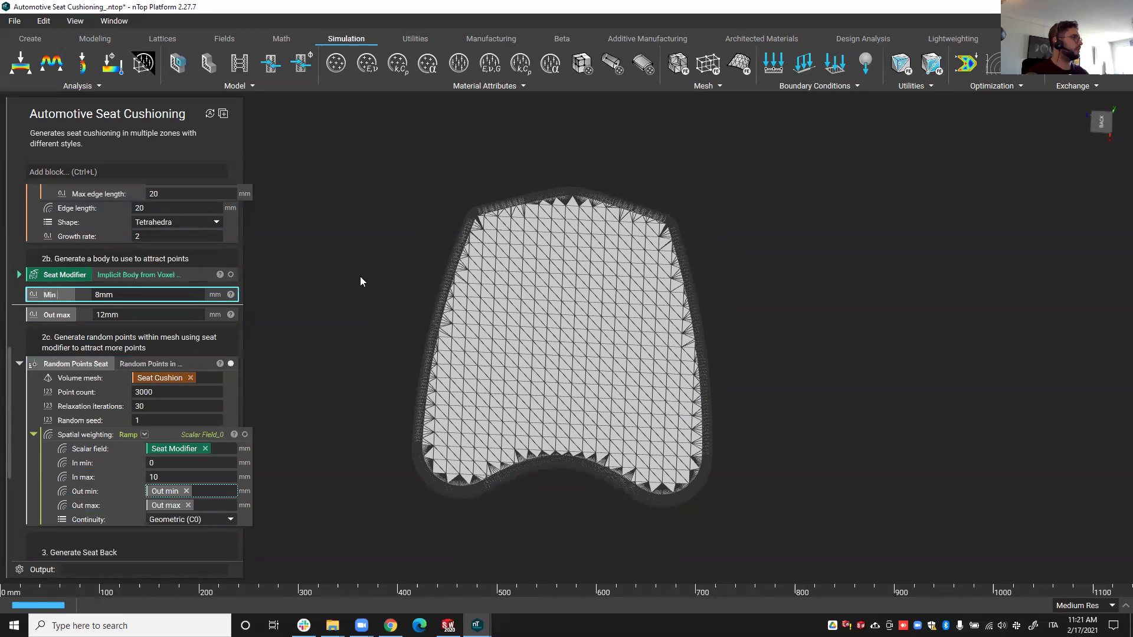
pyautogui.write('n spac')
pyautogui.write('ingb')
pyautogui.press('BackSpace')
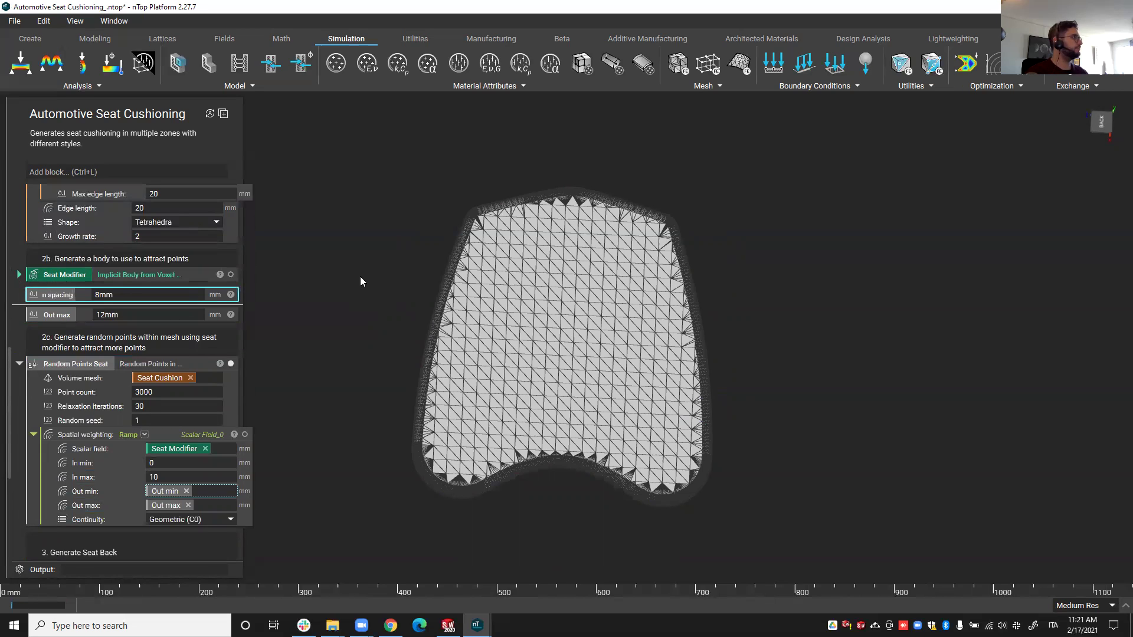
pyautogui.press('Return')
pyautogui.click(53, 318)
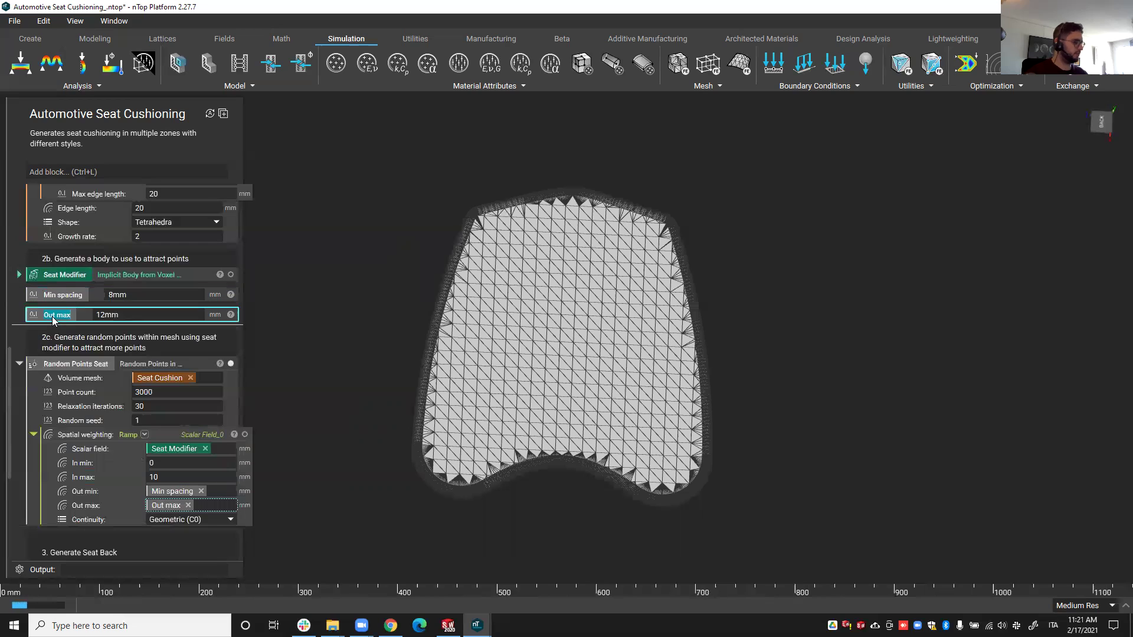
pyautogui.write('M')
pyautogui.write('ax spacing')
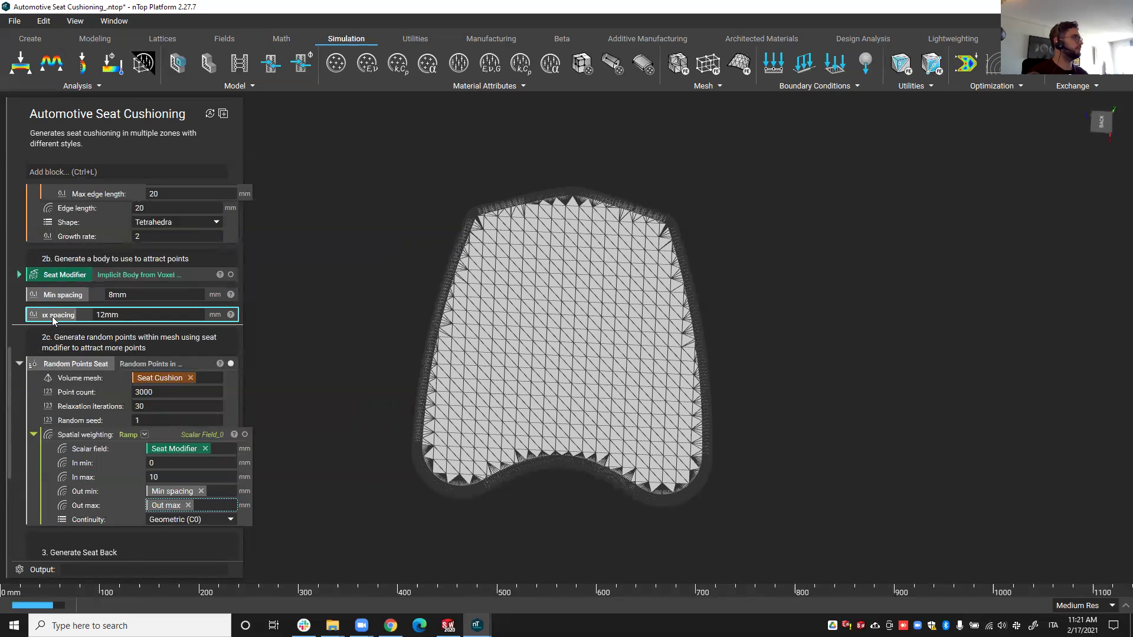
pyautogui.press('Return')
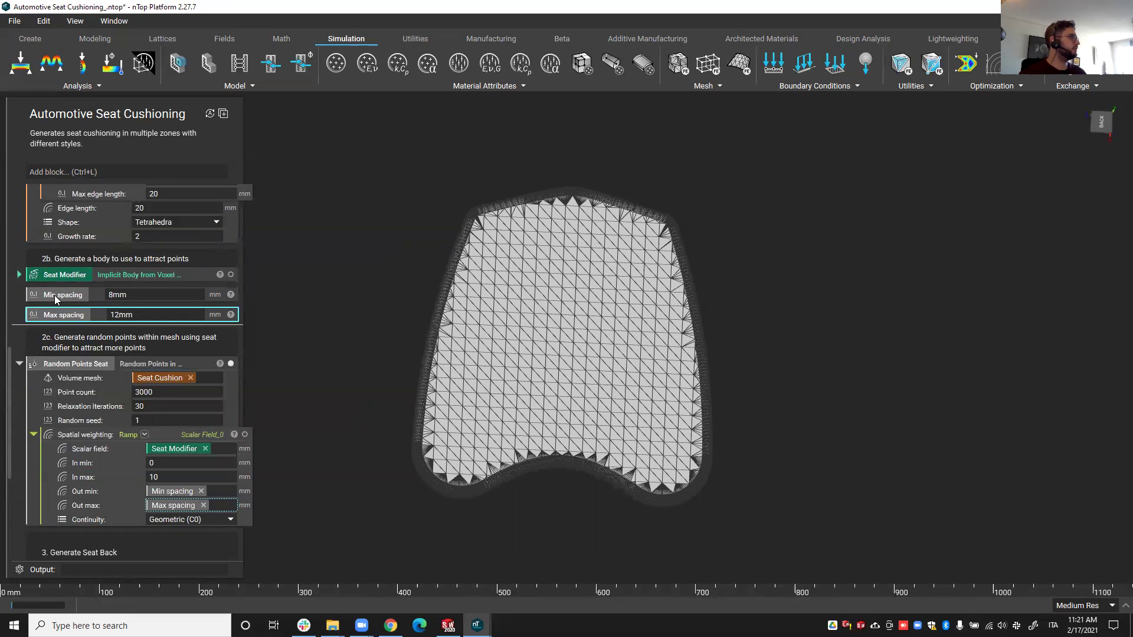
# Prefix the two spacing variables' names with Seat, giving Seat Min spacing and Seat Max spacing
pyautogui.click(49, 296)
pyautogui.click(45, 294)
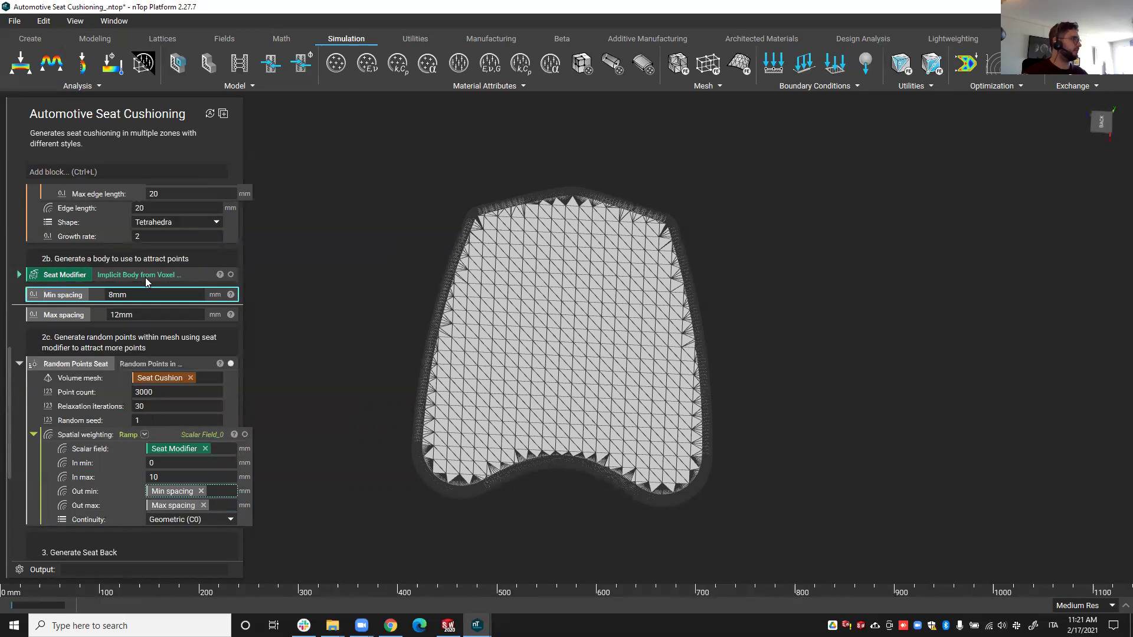
pyautogui.write('Seat')
pyautogui.press('Return')
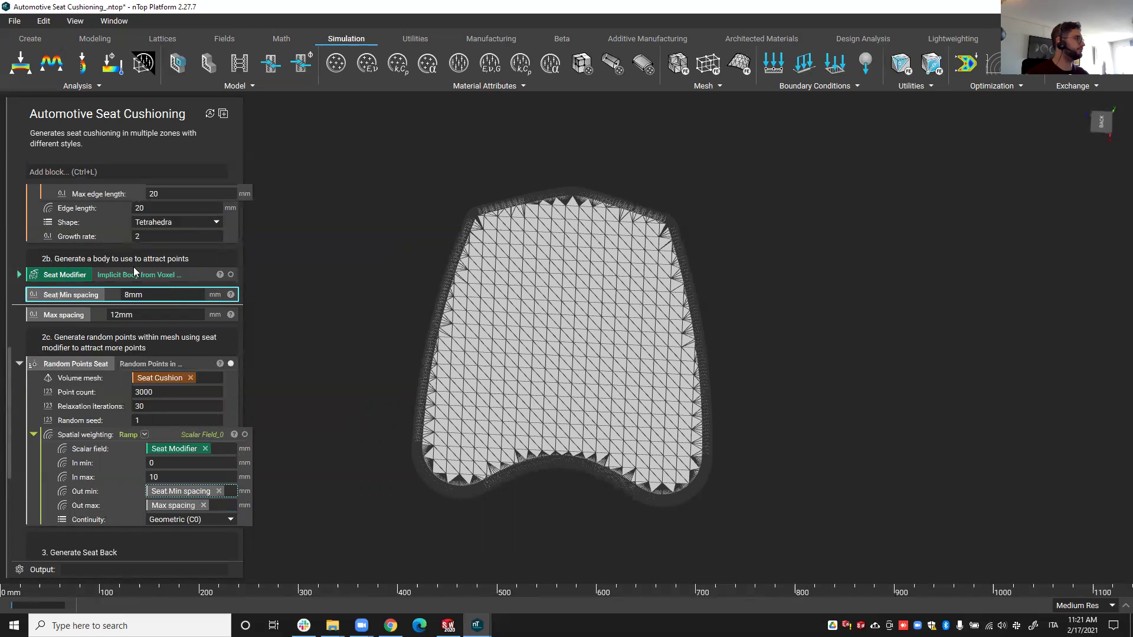
pyautogui.click(47, 314)
pyautogui.write('Se')
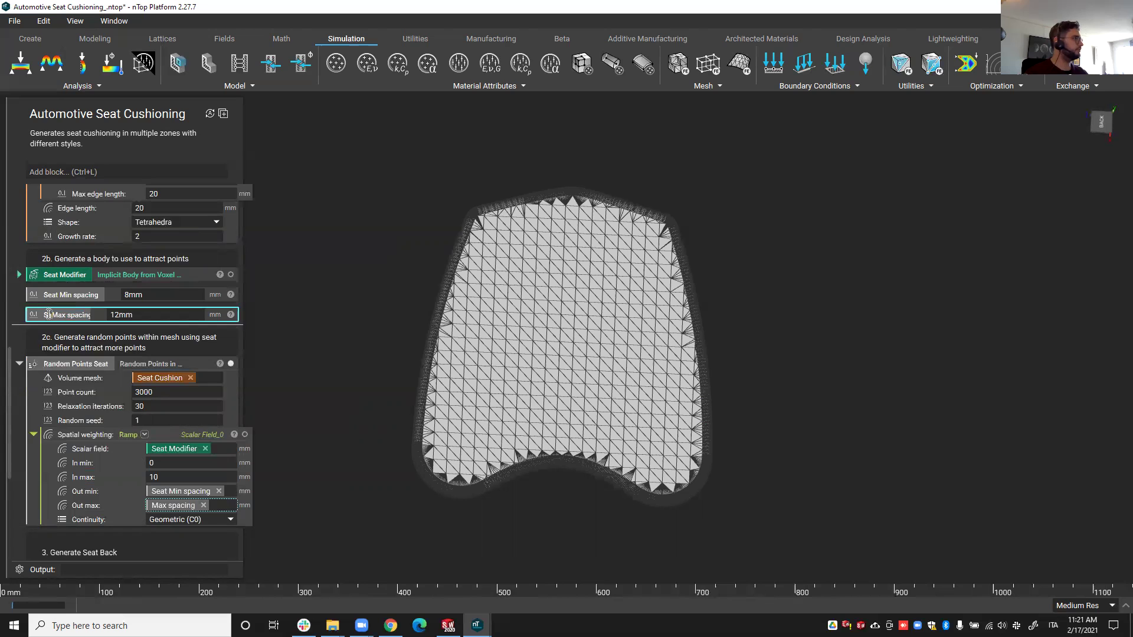
pyautogui.write('at')
pyautogui.click(279, 262)
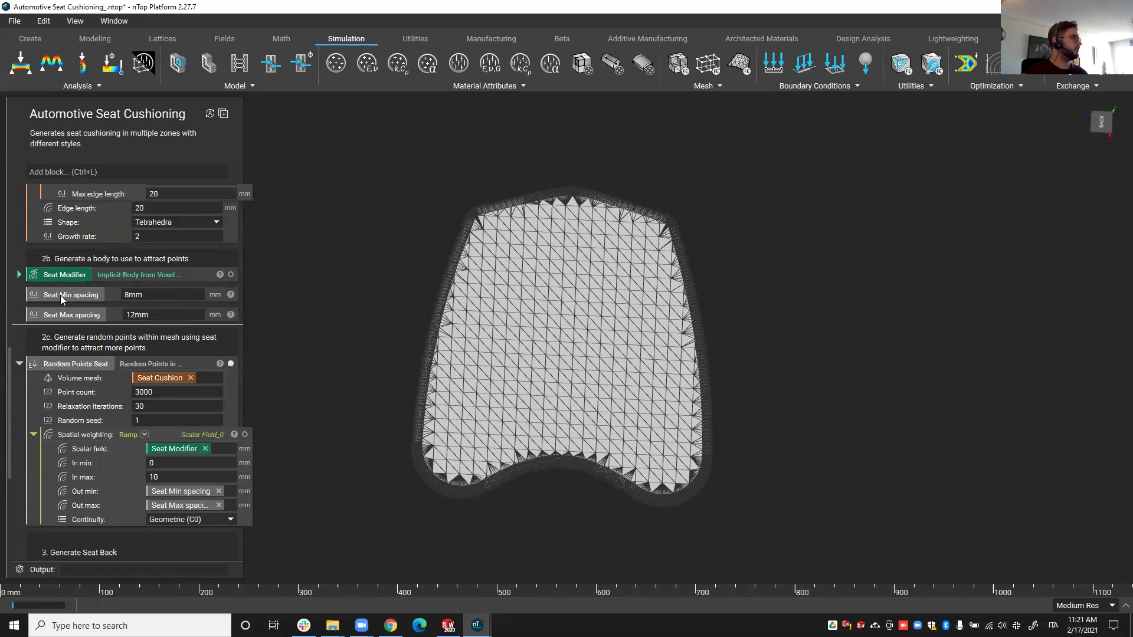
# Move Seat Min spacing and Seat Max spacing into the inputs section below Back Point spacing
pyautogui.scroll(5, 60, 295)
pyautogui.scroll(3, 62, 235)
pyautogui.scroll(-6, 72, 294)
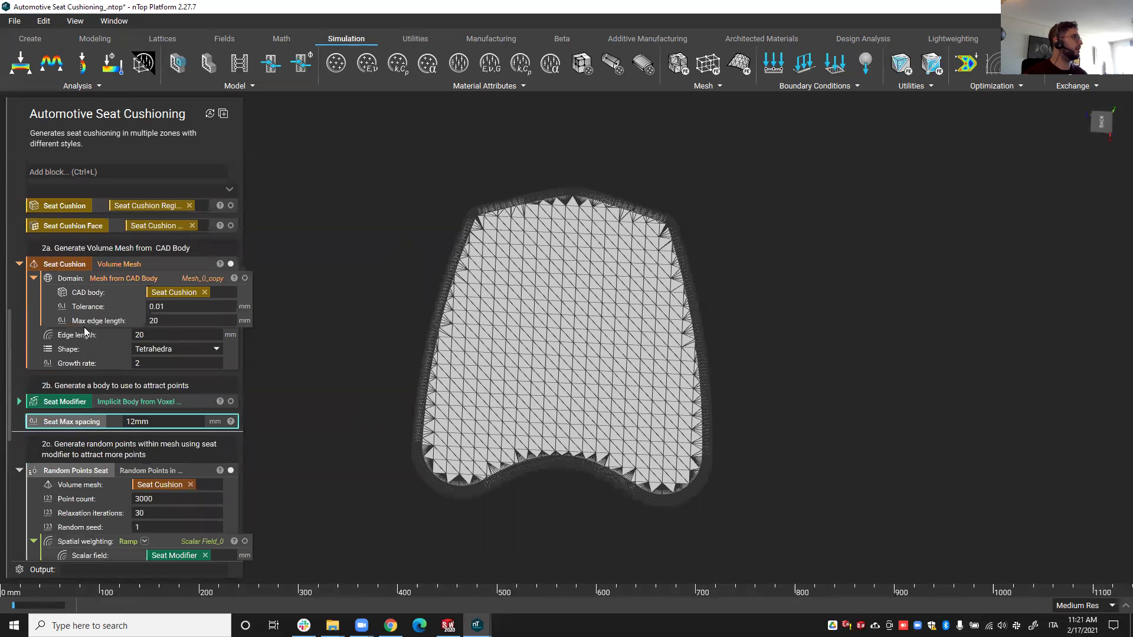
pyautogui.scroll(6, 98, 265)
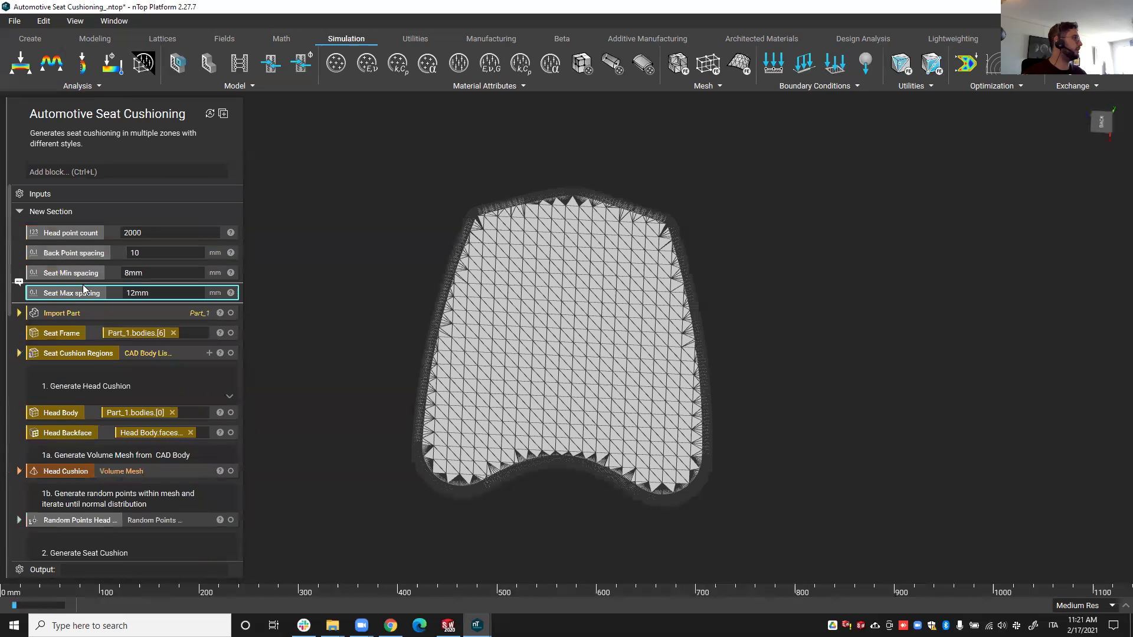
# Collapse the Seat Cushion volume mesh, Random Points Seat and seat back random points blocks
pyautogui.scroll(-3, 23, 341)
pyautogui.scroll(-3, 23, 347)
pyautogui.click(19, 354)
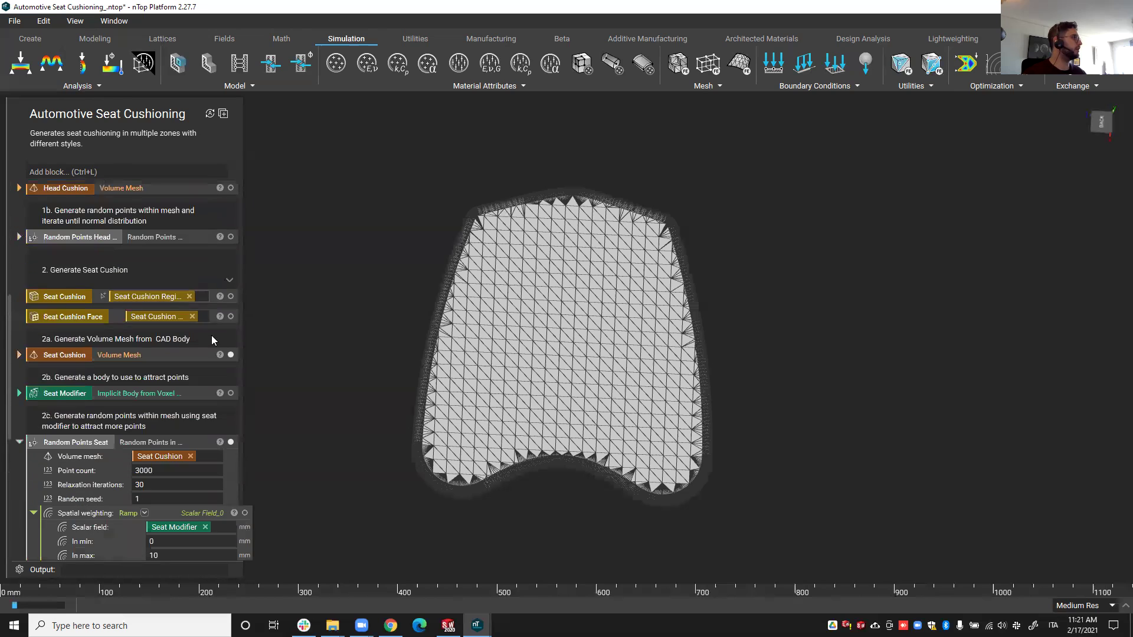
pyautogui.click(19, 442)
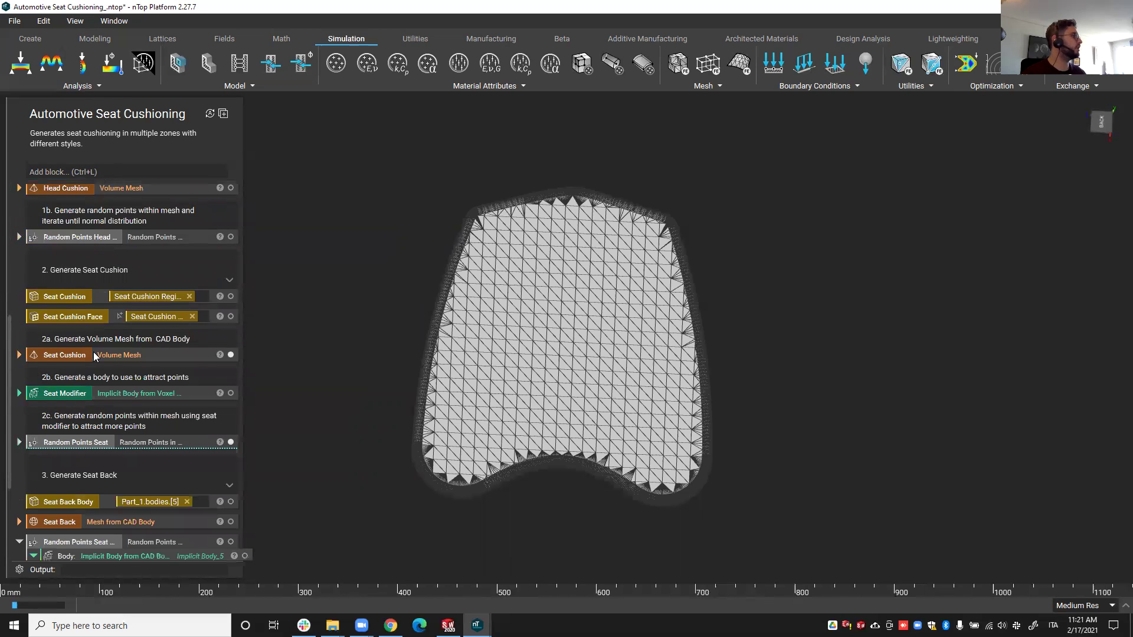
pyautogui.scroll(-3, 69, 400)
pyautogui.click(19, 401)
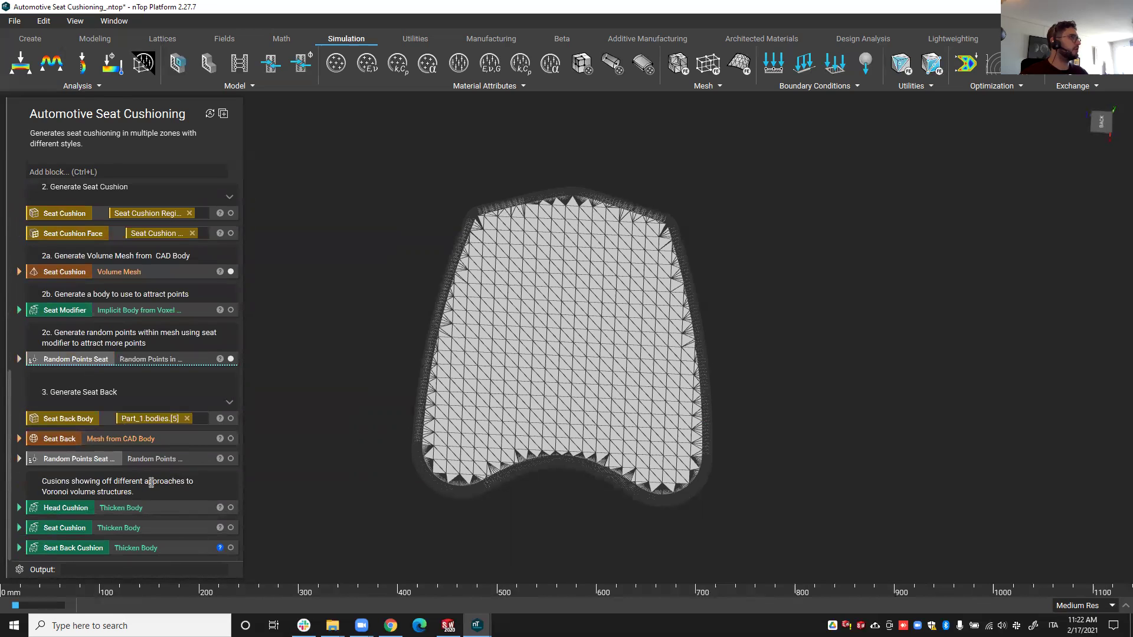
# Display the seat back random points alongside the seat points and hide the Seat Cushion volume mesh
pyautogui.click(231, 458)
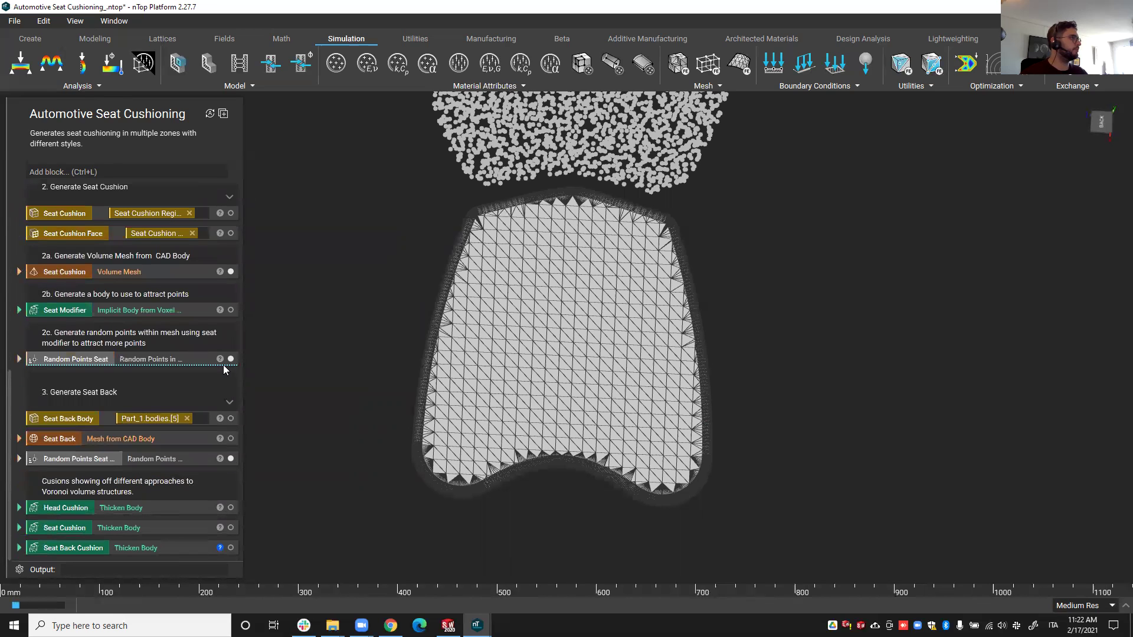
pyautogui.click(232, 272)
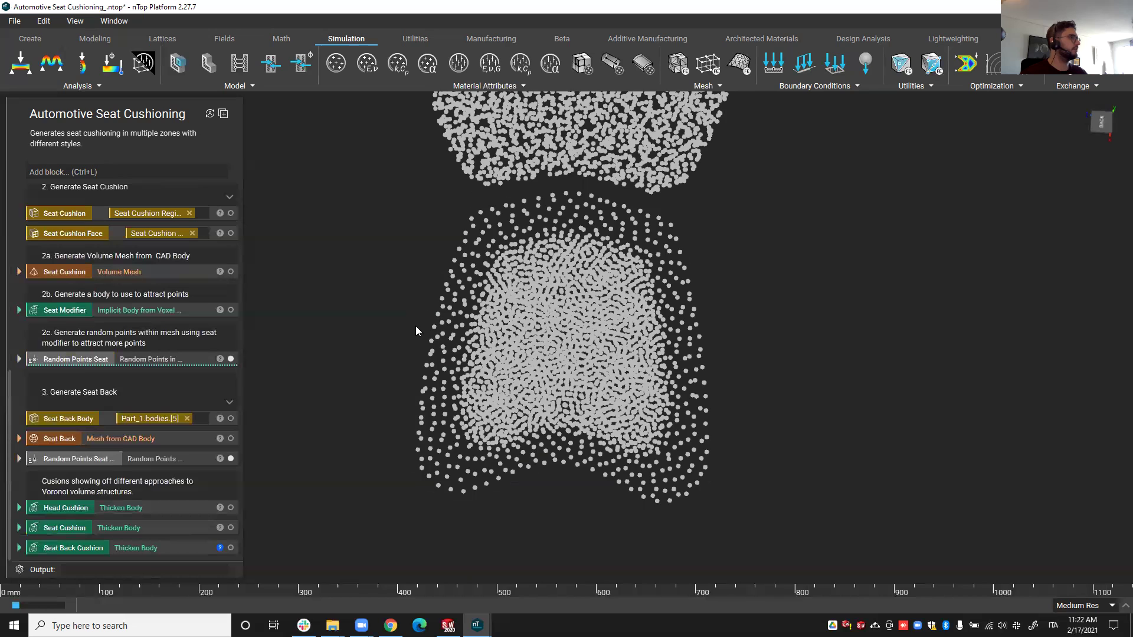
pyautogui.scroll(-5, 415, 326)
pyautogui.scroll(3, 158, 282)
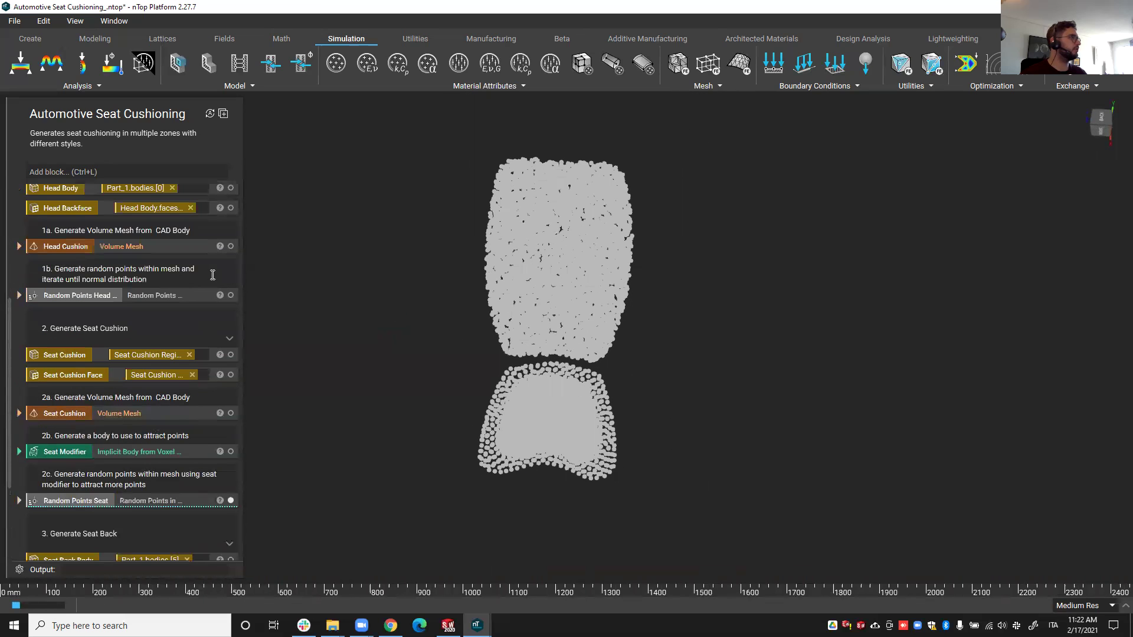
# Display the head random points alongside the seat and seat back random points
pyautogui.scroll(1, 218, 316)
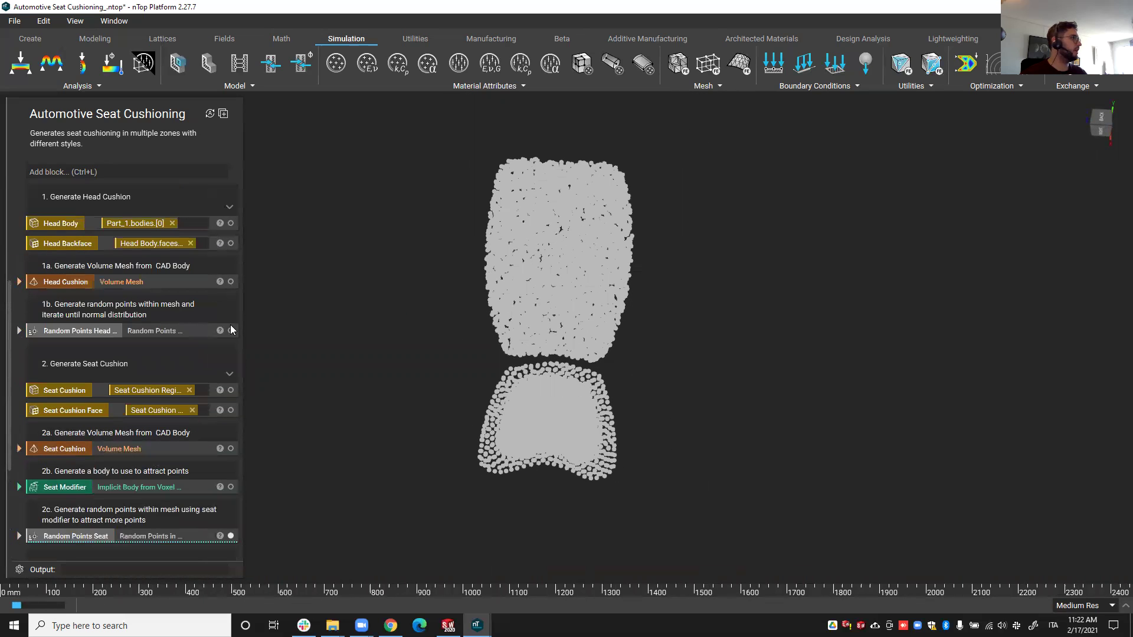
pyautogui.click(231, 330)
pyautogui.moveTo(585, 333); pyautogui.dragTo(602, 243, button='right')
pyautogui.moveTo(604, 272); pyautogui.dragTo(603, 301, button='middle')
# Display only the thickened Head Cushion lattice body and view it from the front
pyautogui.scroll(-5, 115, 461)
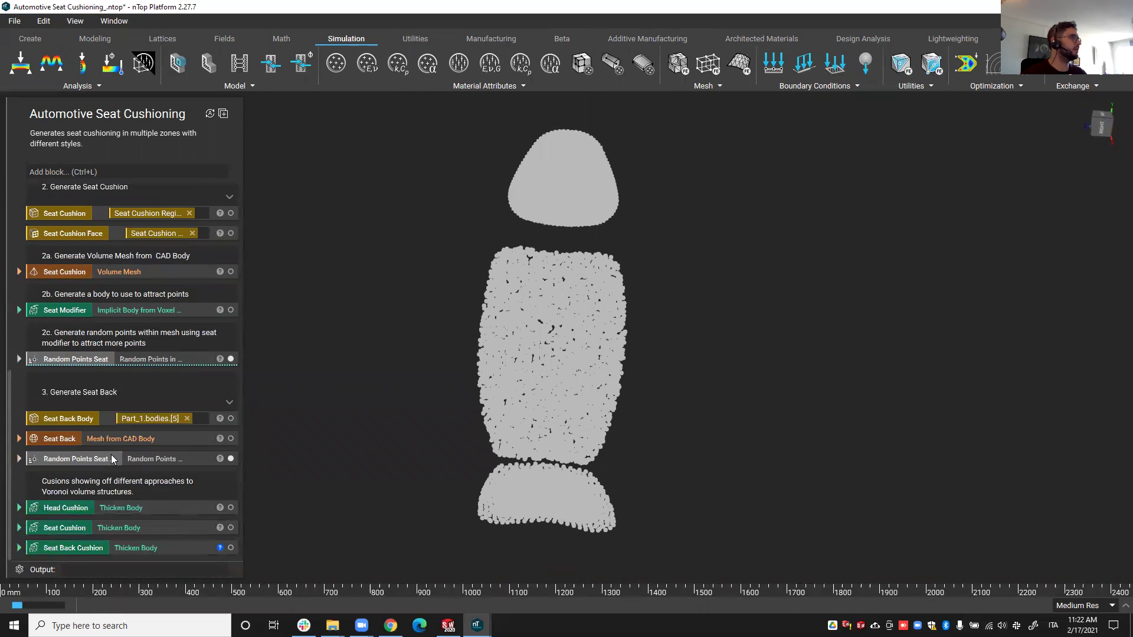
pyautogui.click(124, 510)
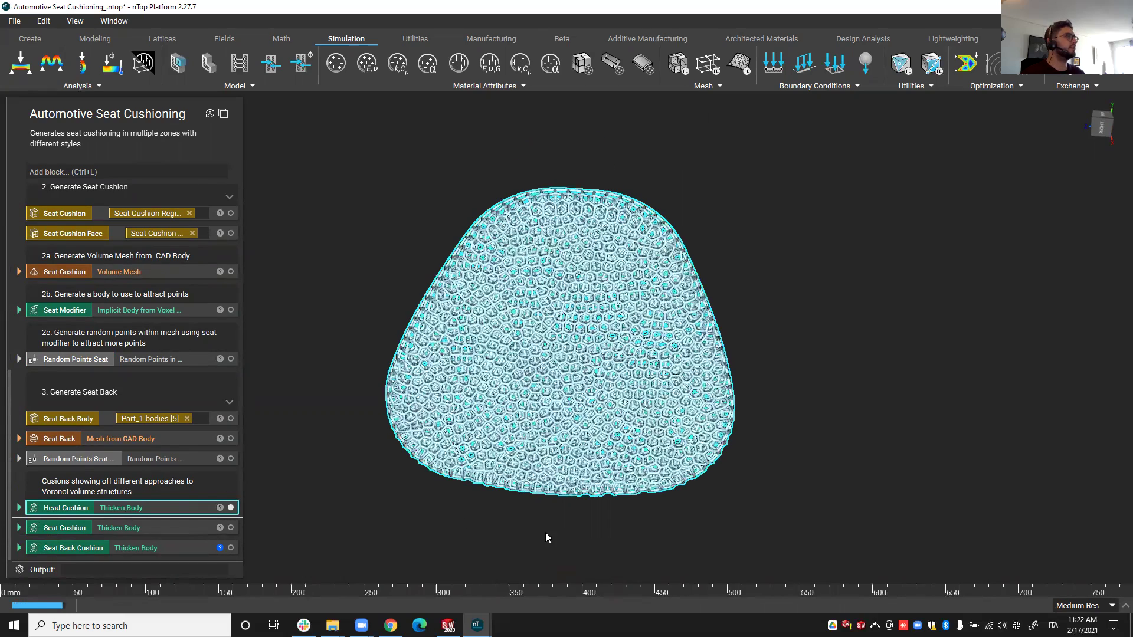
pyautogui.moveTo(546, 533); pyautogui.dragTo(565, 415, button='right')
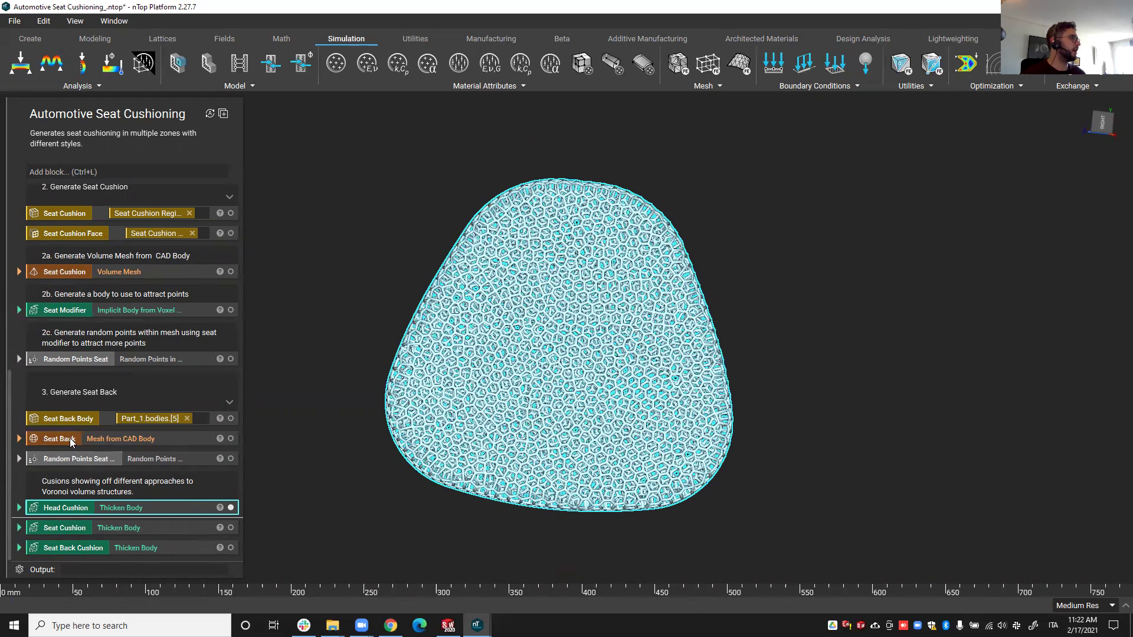
# Turn the thickness of the thickened Head Cushion body into a variable named Head Thickness
pyautogui.click(19, 507)
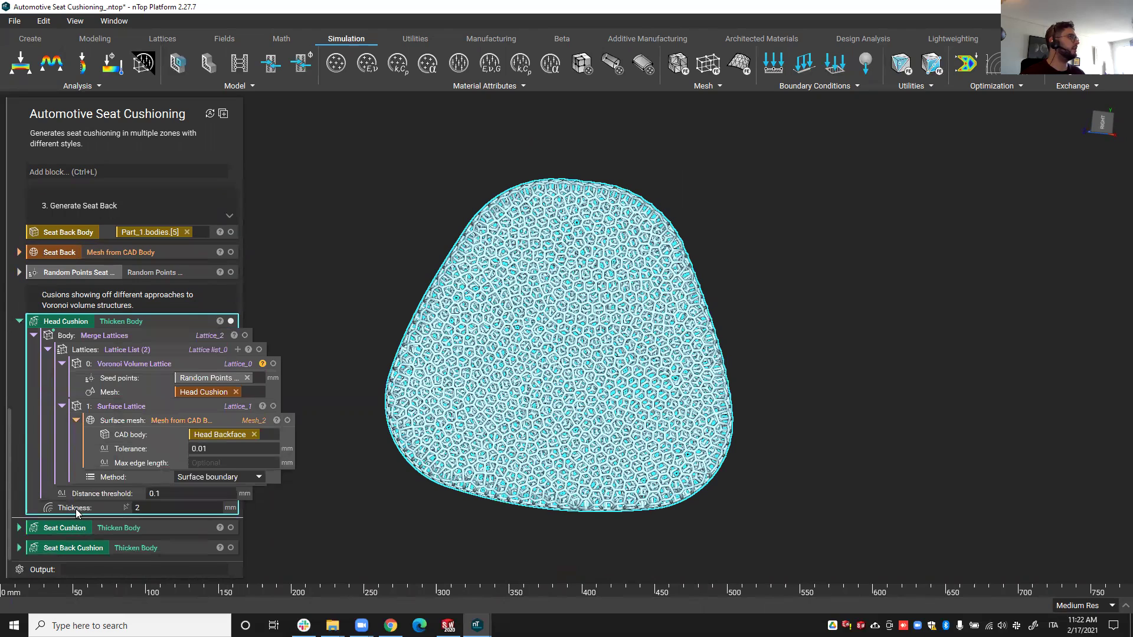
pyautogui.rightClick(77, 512)
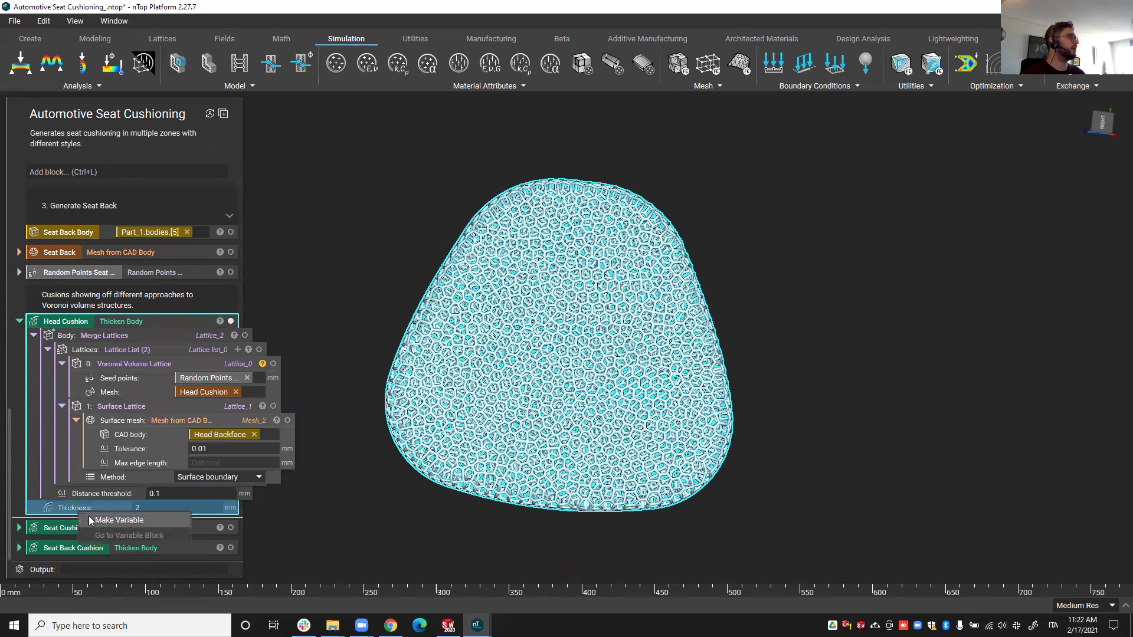
pyautogui.click(94, 520)
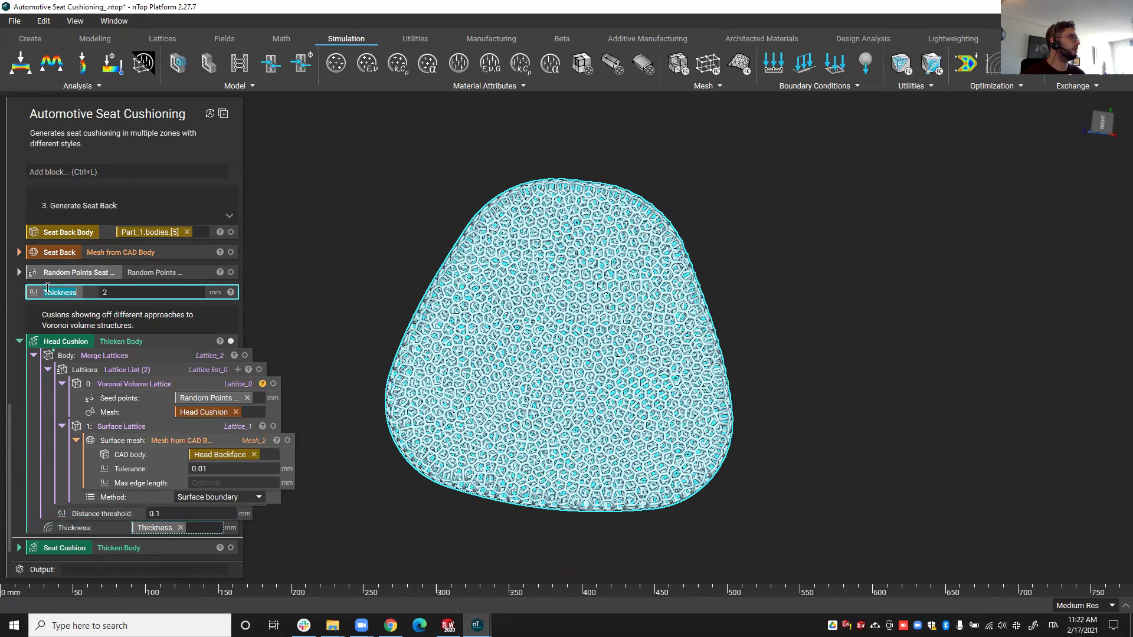
pyautogui.doubleClick(71, 292)
pyautogui.press('Home')
pyautogui.write('Head')
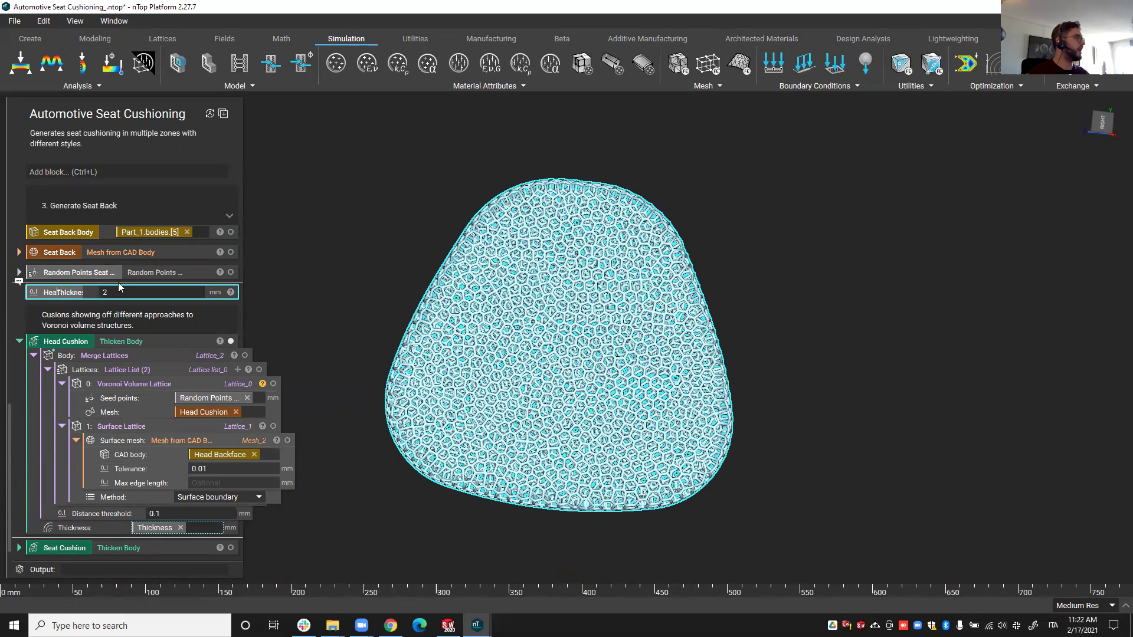
pyautogui.click(399, 243)
# Move the Head Thickness variable into the inputs section below Seat Max spacing and collapse the thickened Head Cushion block
pyautogui.moveTo(82, 293)
pyautogui.mouseDown()
pyautogui.moveTo(110, 130)
pyautogui.moveTo(93, 307)
pyautogui.mouseUp()
pyautogui.scroll(-10, 96, 312)
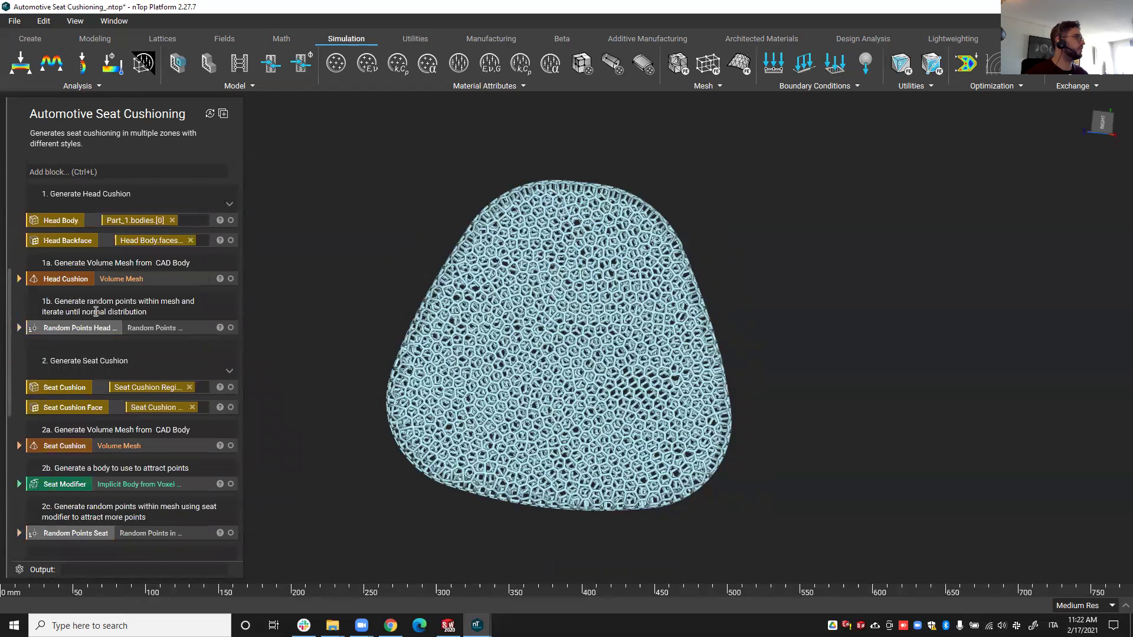
pyautogui.click(19, 322)
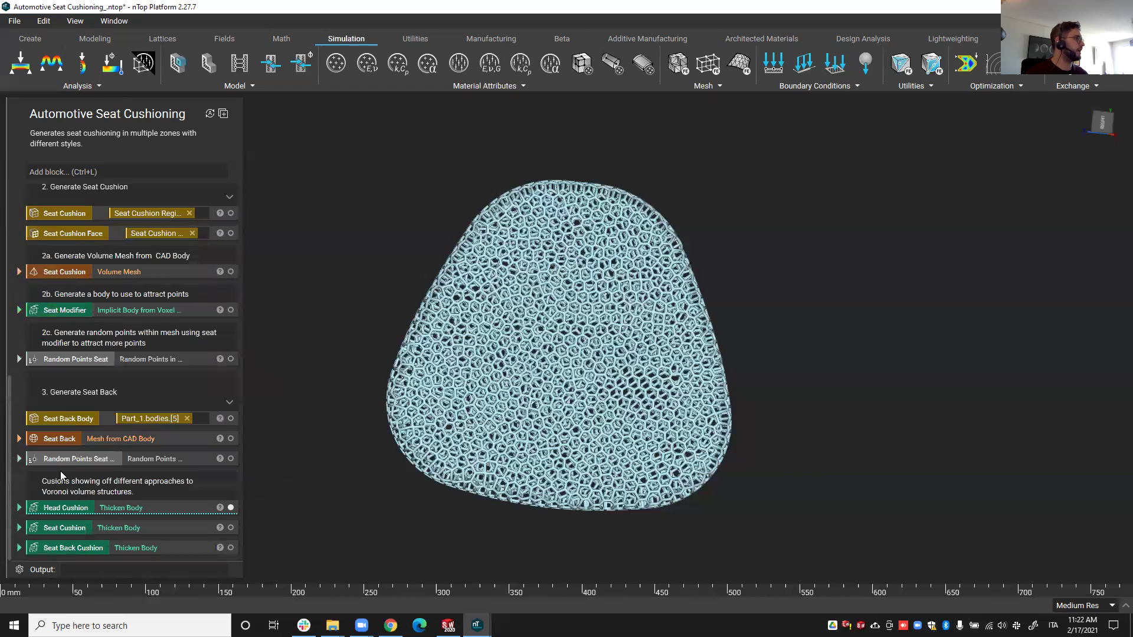
# Display only the thickened Seat Cushion body and turn its thickness into a variable
pyautogui.click(59, 531)
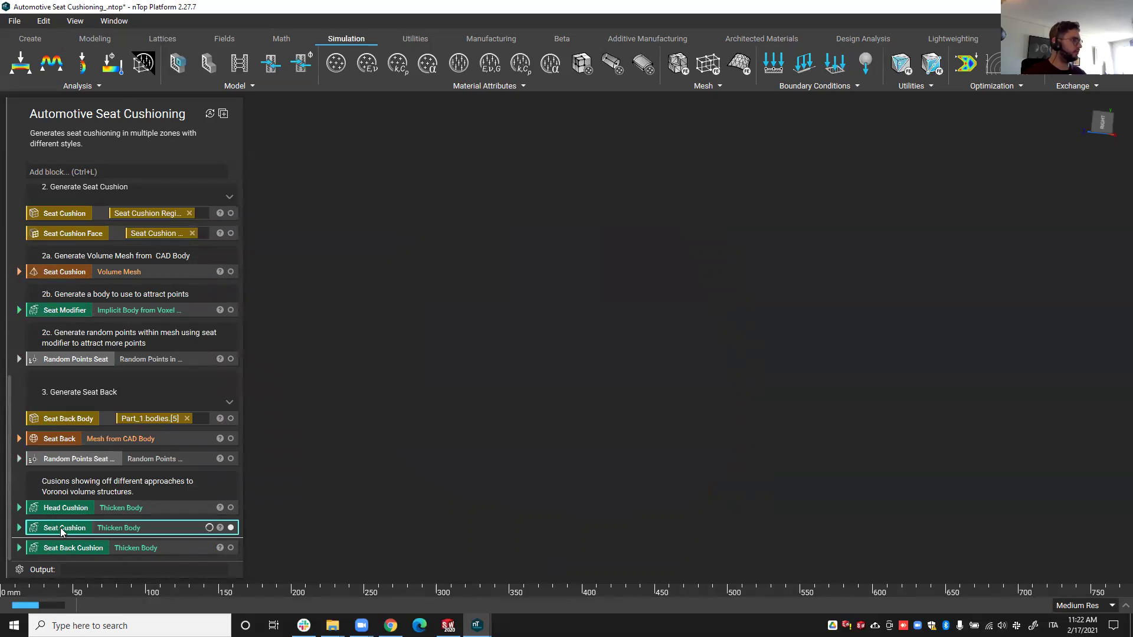
pyautogui.moveTo(531, 329); pyautogui.dragTo(574, 526, button='right')
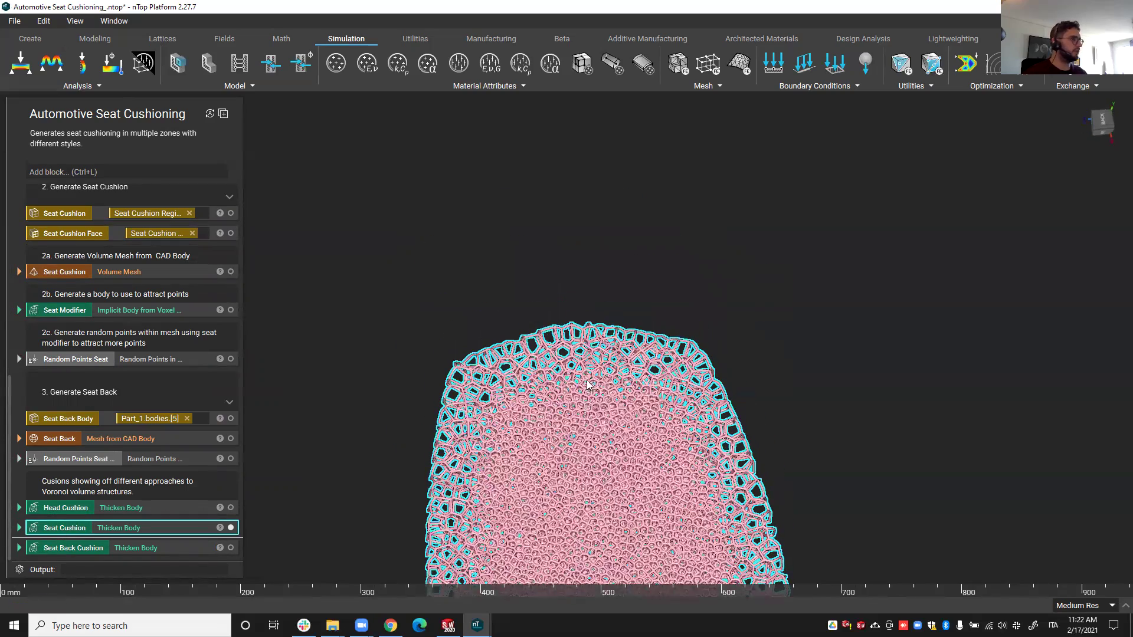
pyautogui.click(19, 528)
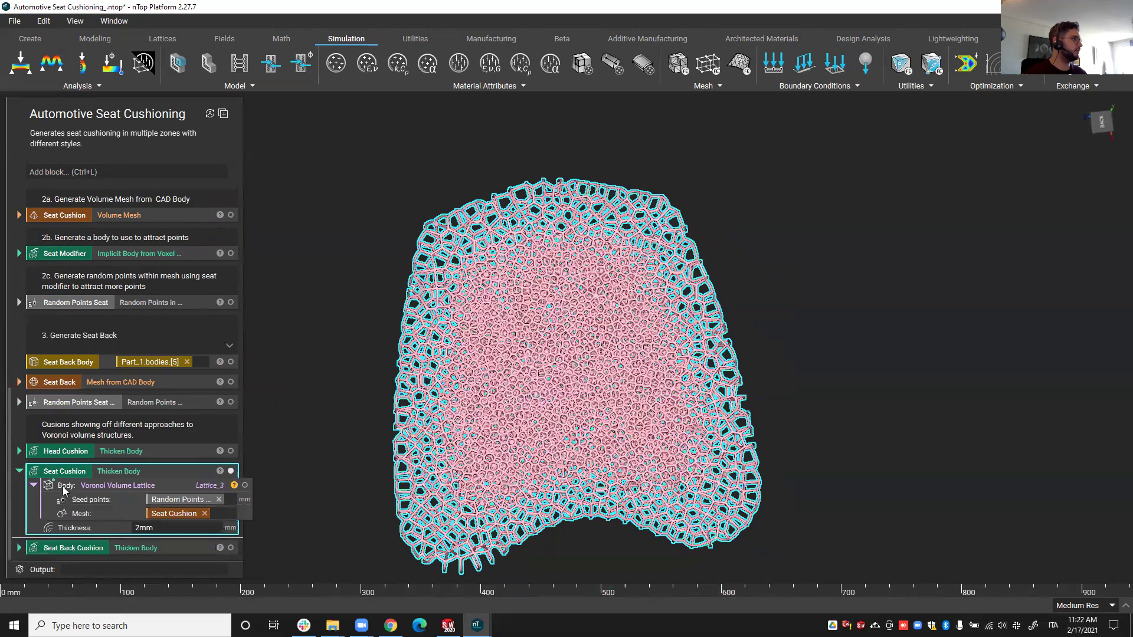
pyautogui.rightClick(83, 527)
pyautogui.click(103, 539)
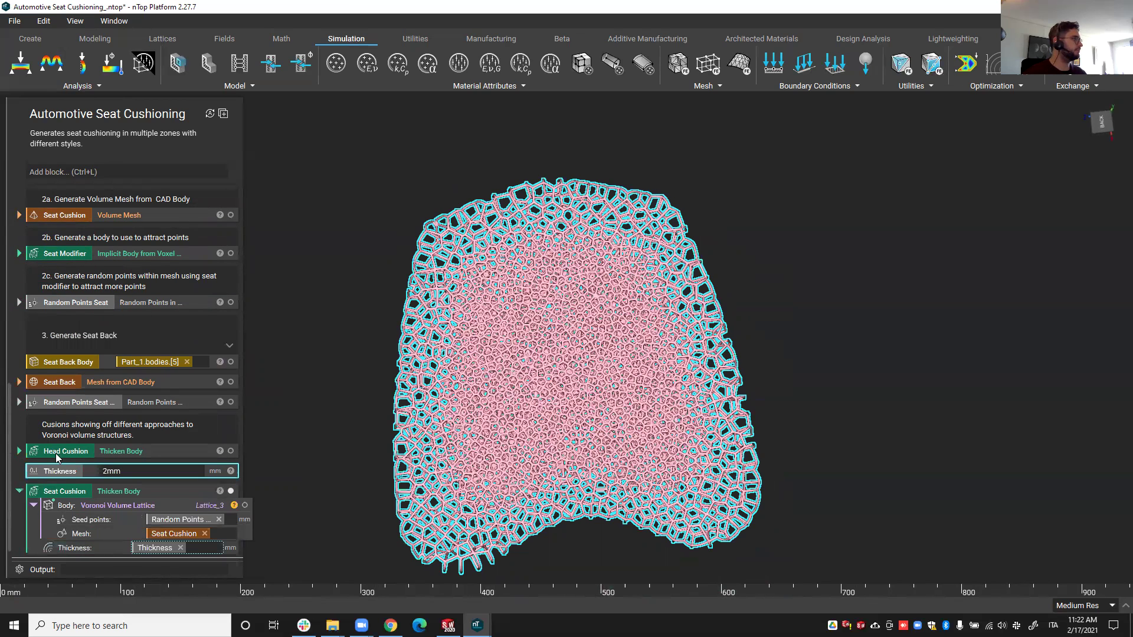
# Move the new thickness variable into the inputs section below Head Thickness and rename it Seat Thickness
pyautogui.moveTo(54, 473); pyautogui.dragTo(61, 327)
pyautogui.doubleClick(53, 334)
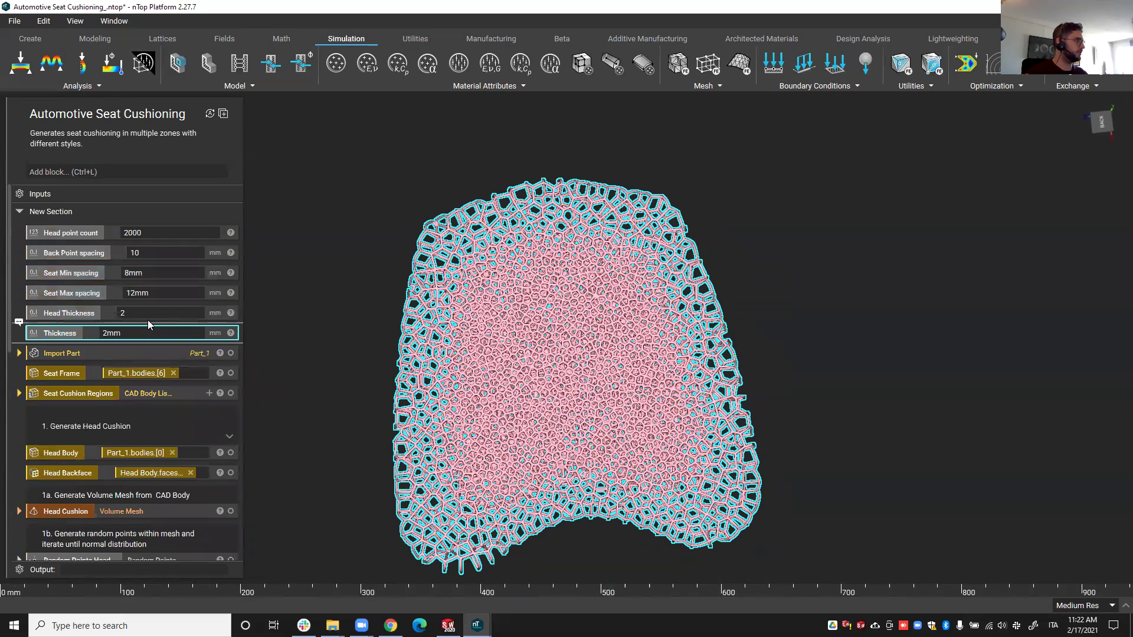
pyautogui.write('Seat')
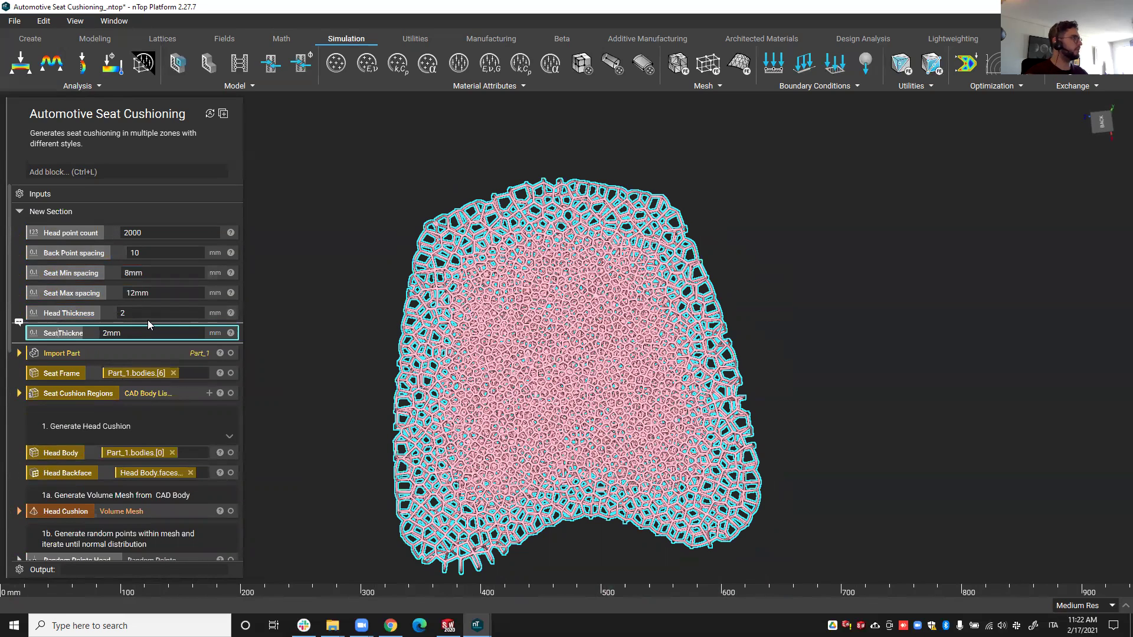
pyautogui.press('Return')
# Display only the thickened Seat Back Cushion body and inspect its lattice in a rendered preview, then exit the preview
pyautogui.scroll(-10, 142, 307)
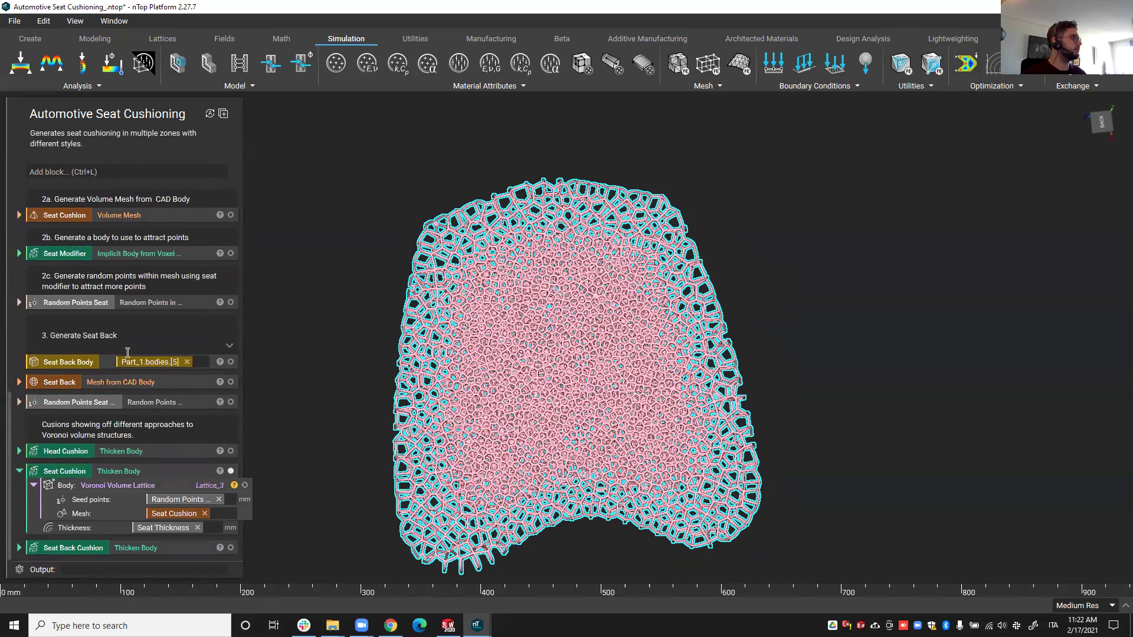
pyautogui.click(87, 549)
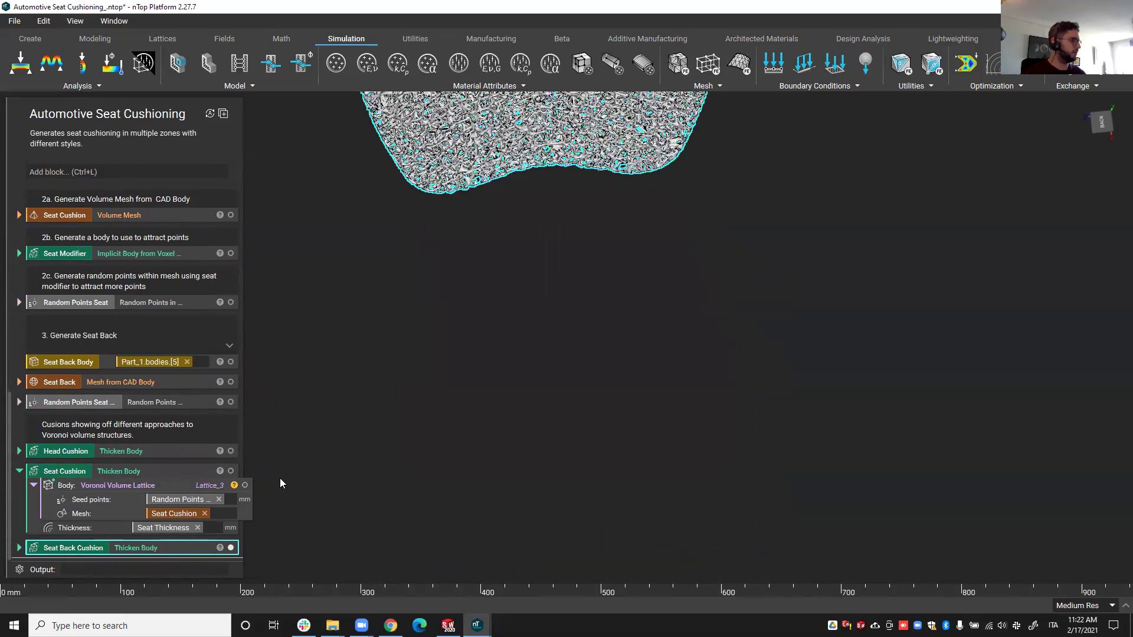
pyautogui.scroll(5, 583, 294)
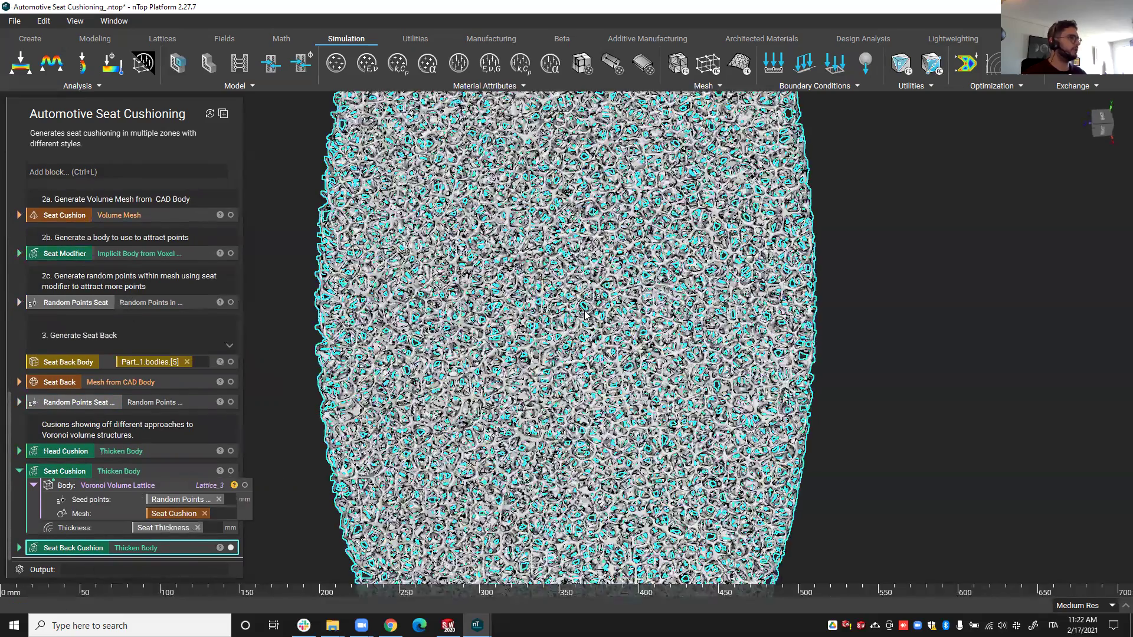
pyautogui.hotkey('ctrl', 'r')
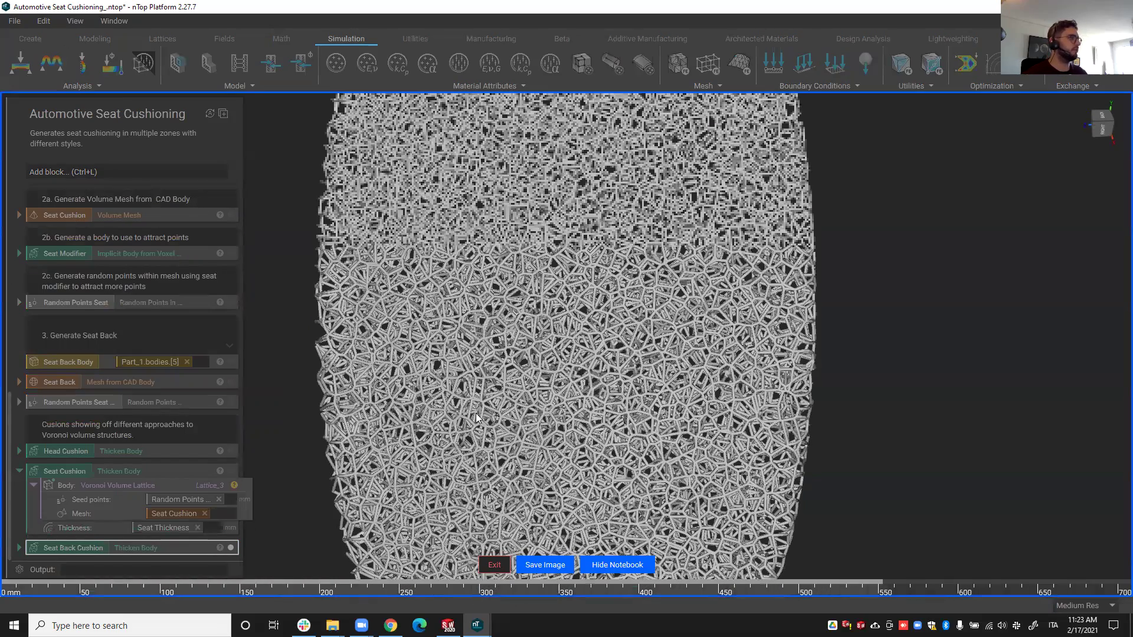
pyautogui.click(493, 565)
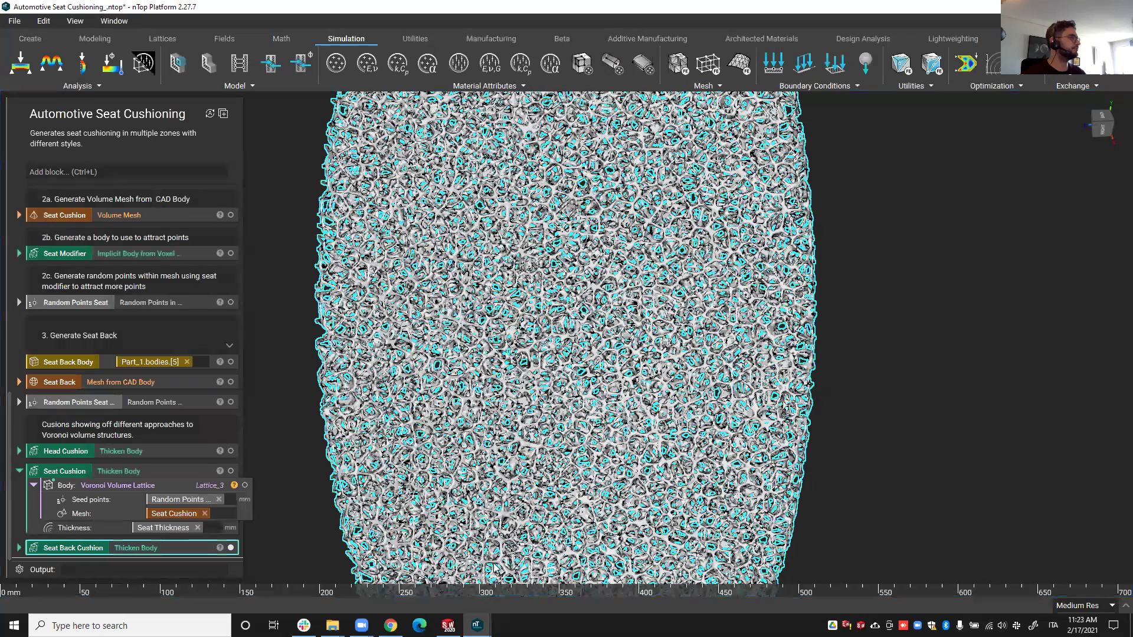
# Collapse the thickened Seat Cushion block and display the head and seat cushion bodies alongside the seat back cushion
pyautogui.click(18, 471)
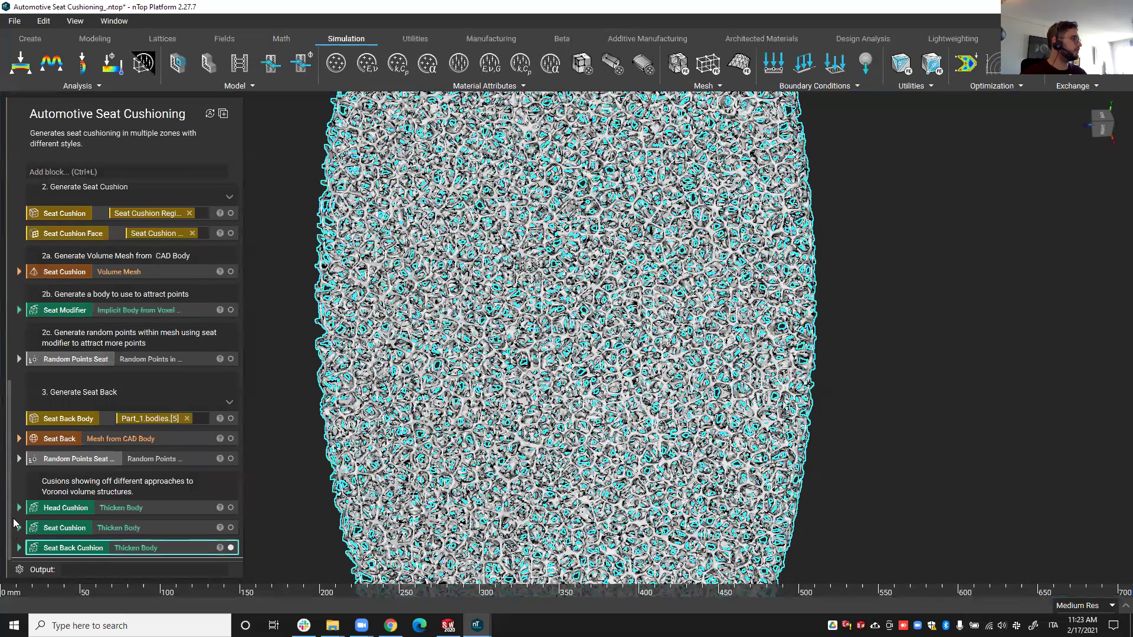
pyautogui.scroll(10, 32, 452)
pyautogui.scroll(-10, 33, 452)
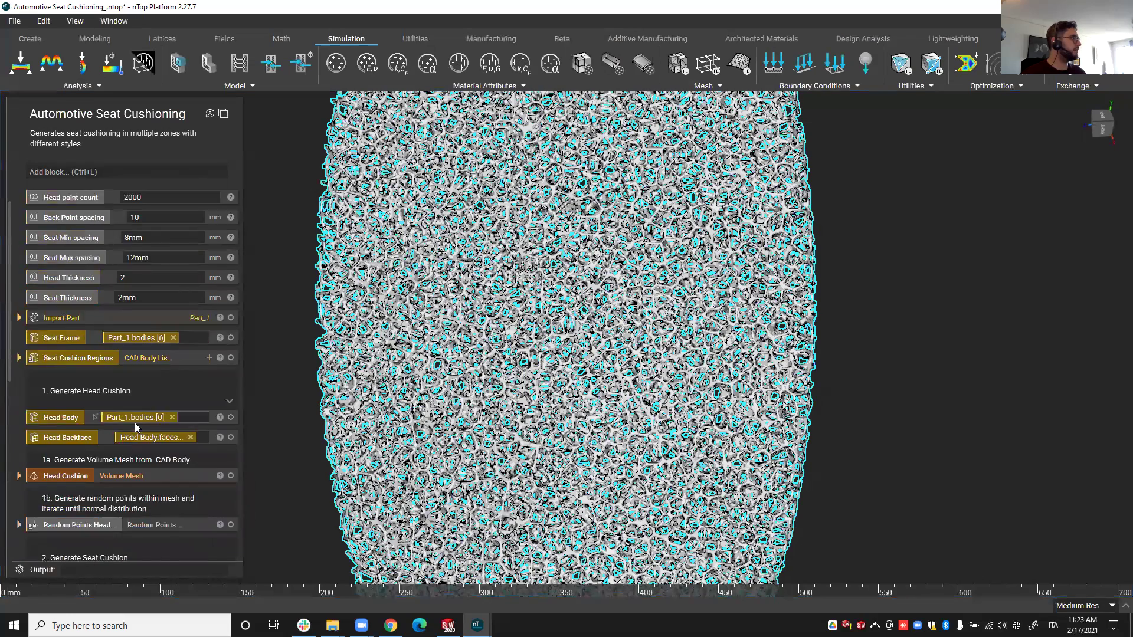
pyautogui.click(231, 507)
pyautogui.click(231, 527)
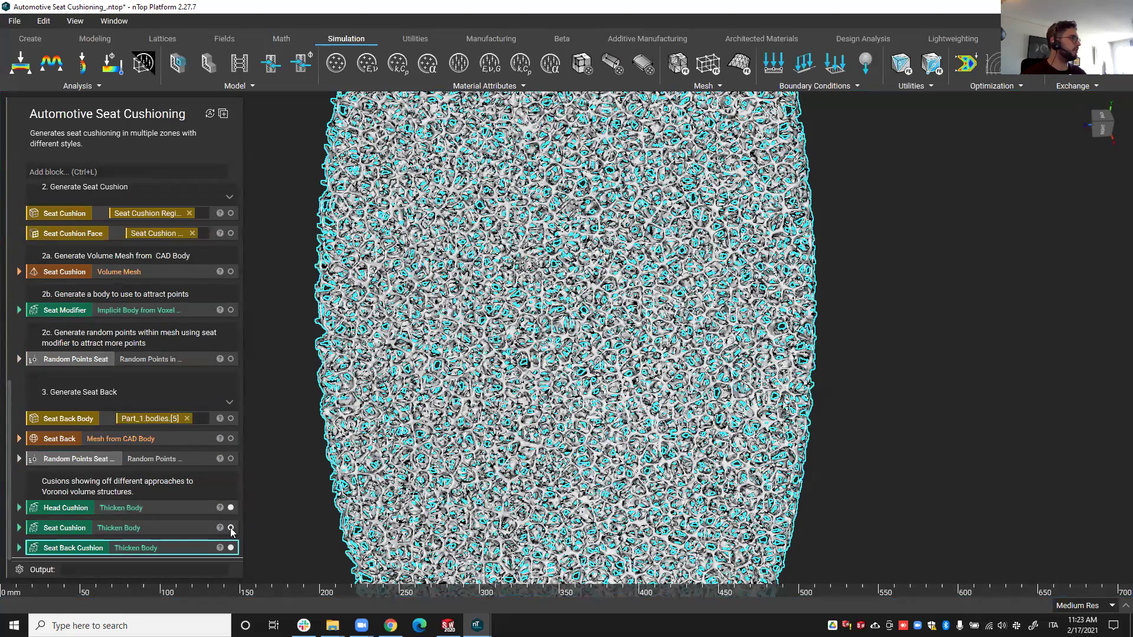
pyautogui.scroll(-3, 457, 415)
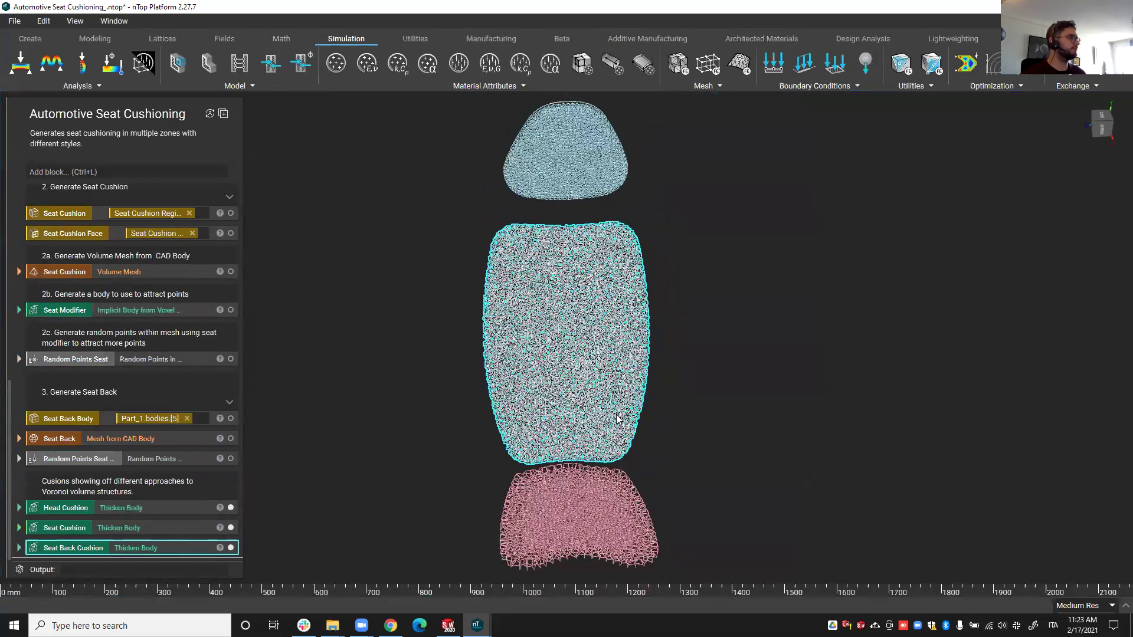
pyautogui.moveTo(617, 420); pyautogui.dragTo(496, 417, button='middle')
# Display the Seat Frame body around the three cushions and view the assembled seat from the front
pyautogui.scroll(10, 108, 375)
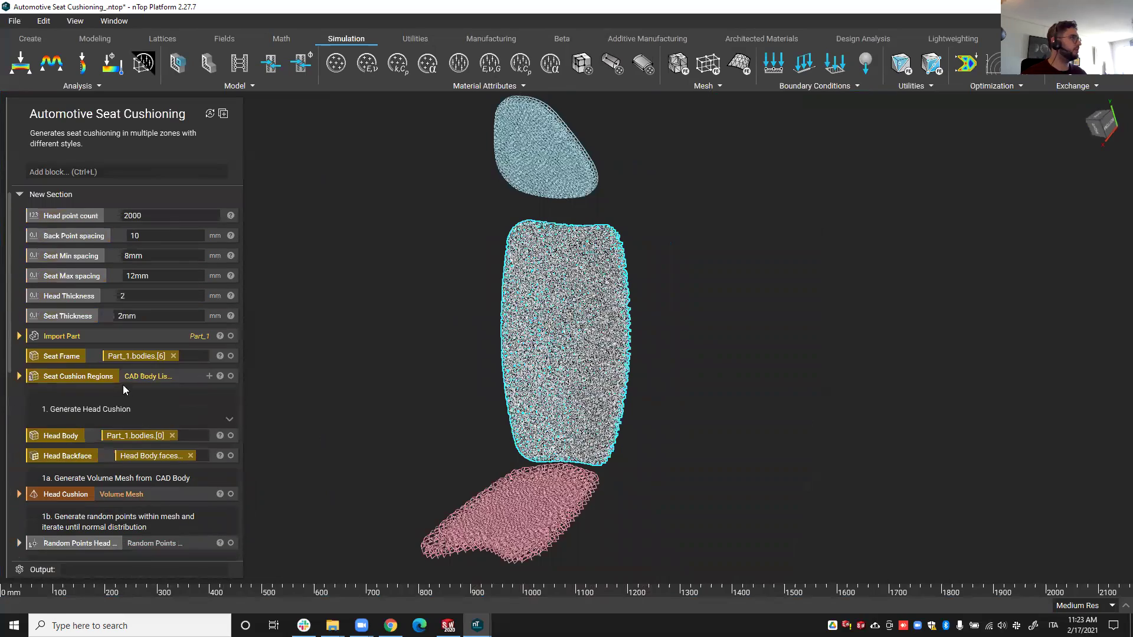
pyautogui.click(230, 356)
pyautogui.moveTo(614, 233); pyautogui.dragTo(587, 383, button='right')
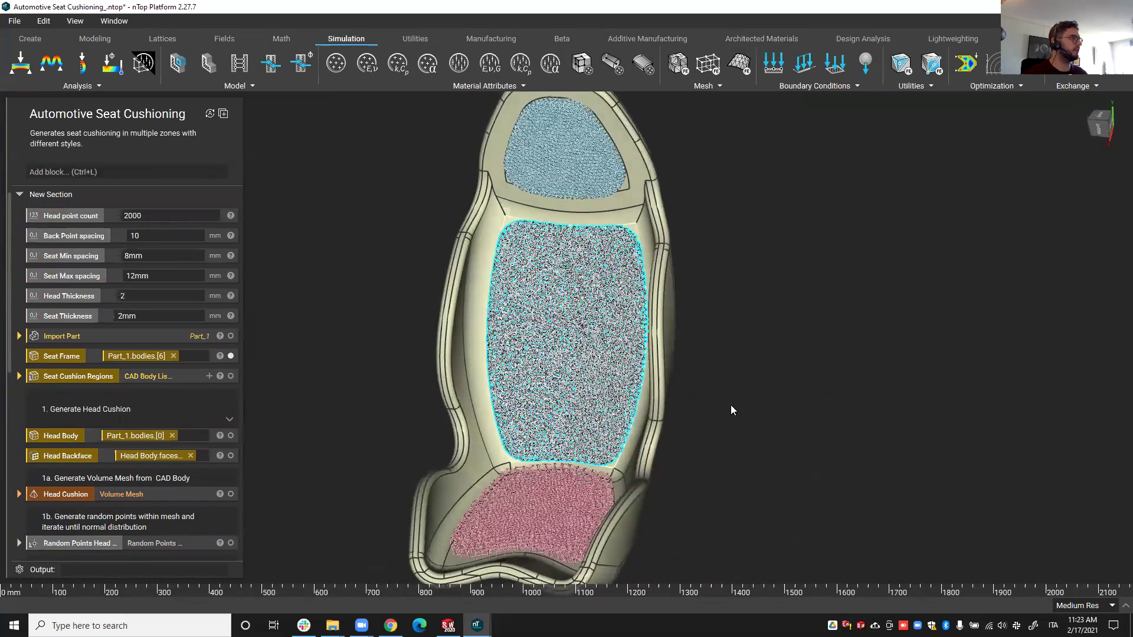
pyautogui.scroll(1, 589, 378)
pyautogui.moveTo(609, 319); pyautogui.dragTo(596, 404, button='middle')
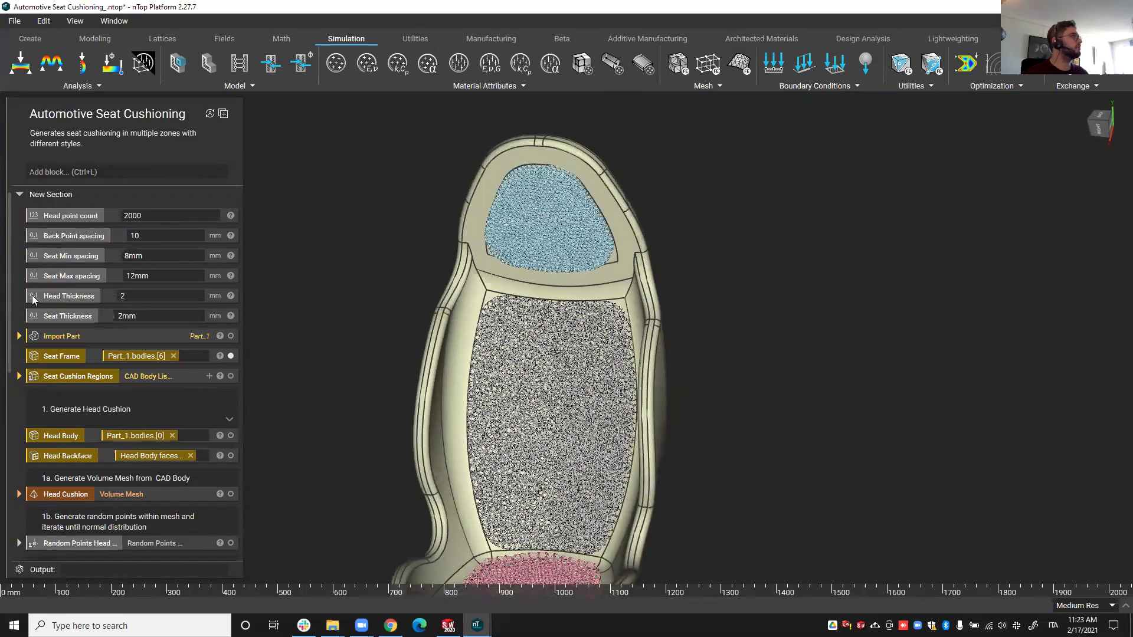
# Set the Head point count input to 1500 and view the regenerated head cushion lattice up close
pyautogui.scroll(1, 36, 306)
pyautogui.doubleClick(167, 232)
pyautogui.scroll(3, 531, 298)
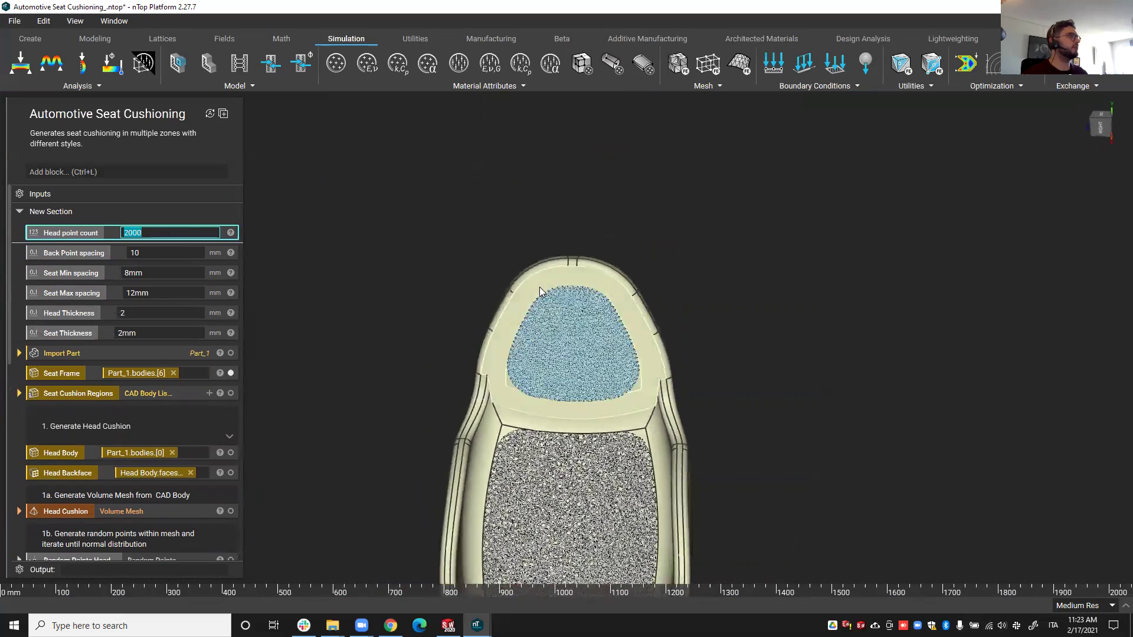
pyautogui.scroll(2, 531, 298)
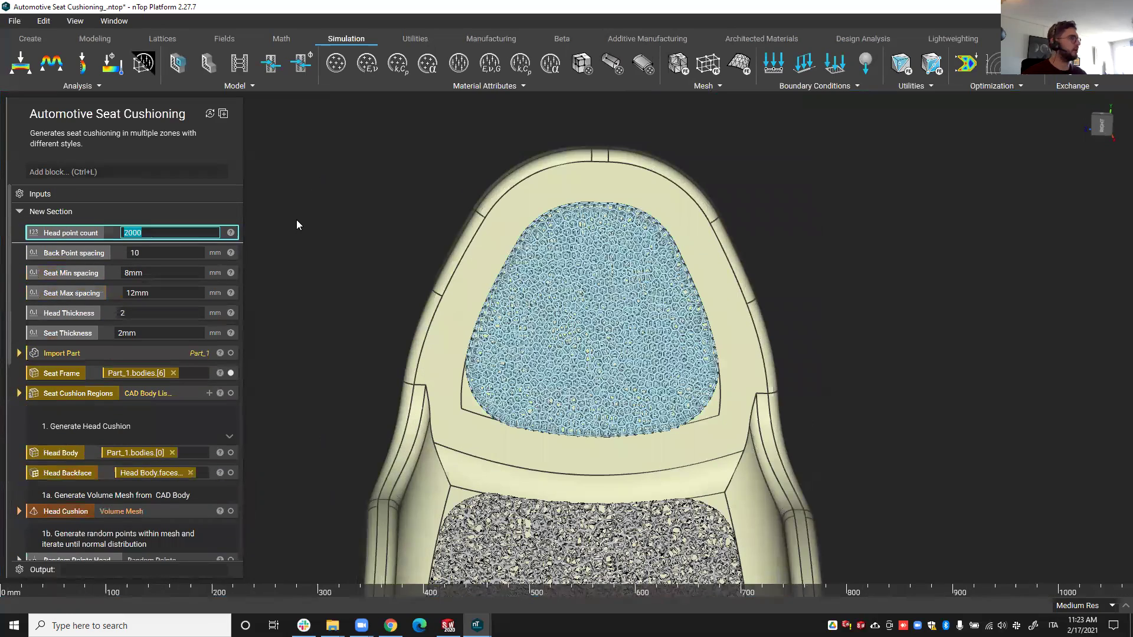
pyautogui.write('3')
pyautogui.press('BackSpace')
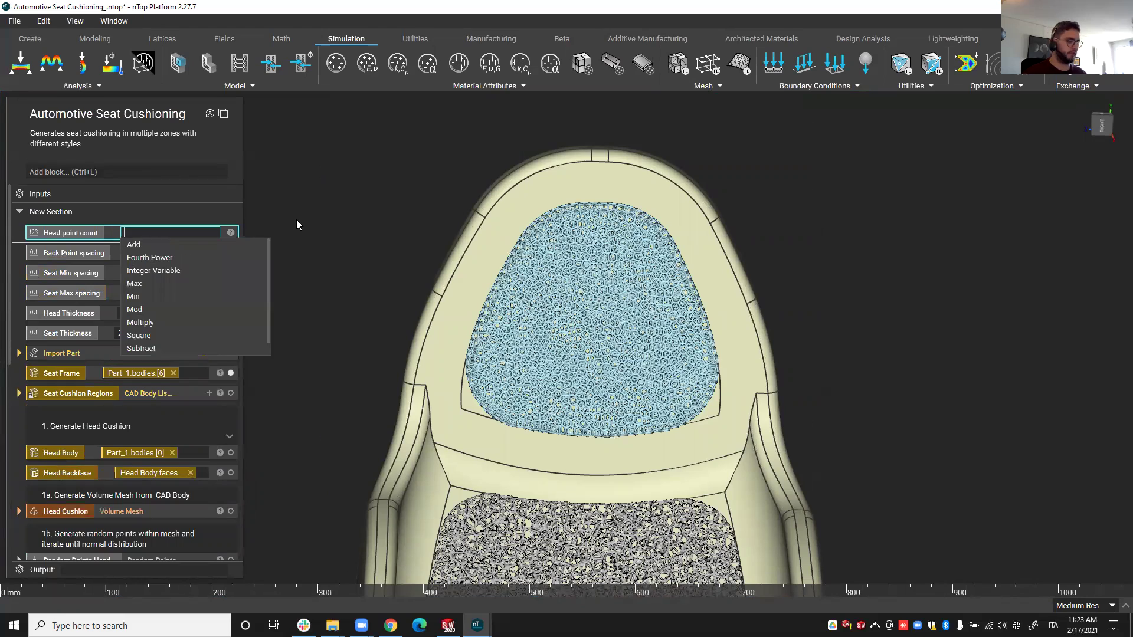
pyautogui.write('1500')
pyautogui.scroll(4, 328, 181)
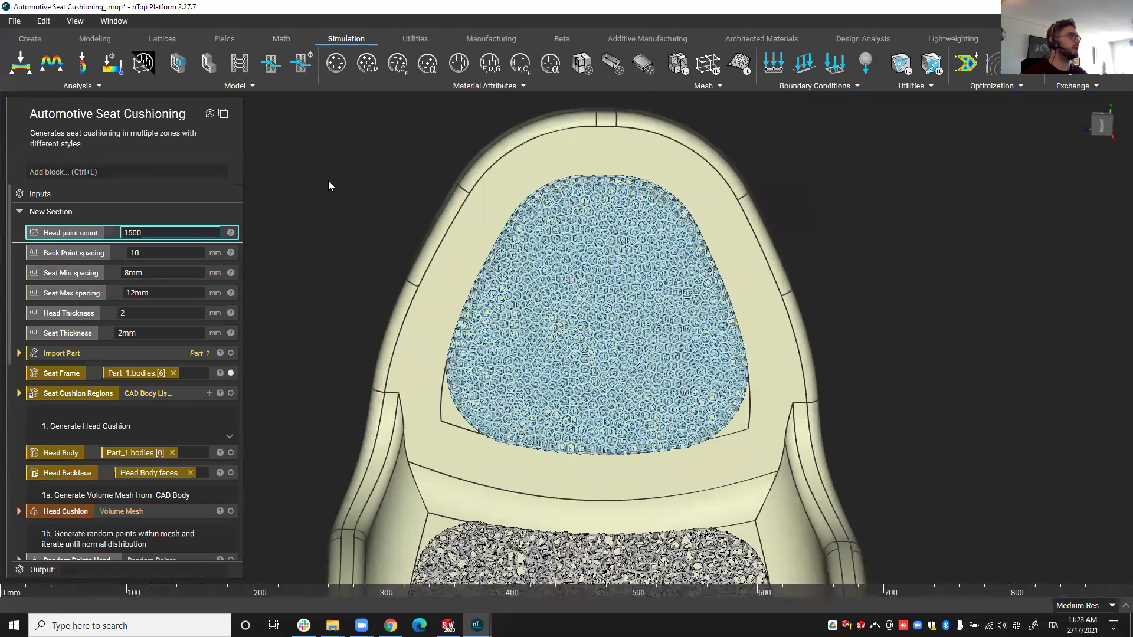
pyautogui.click(951, 179)
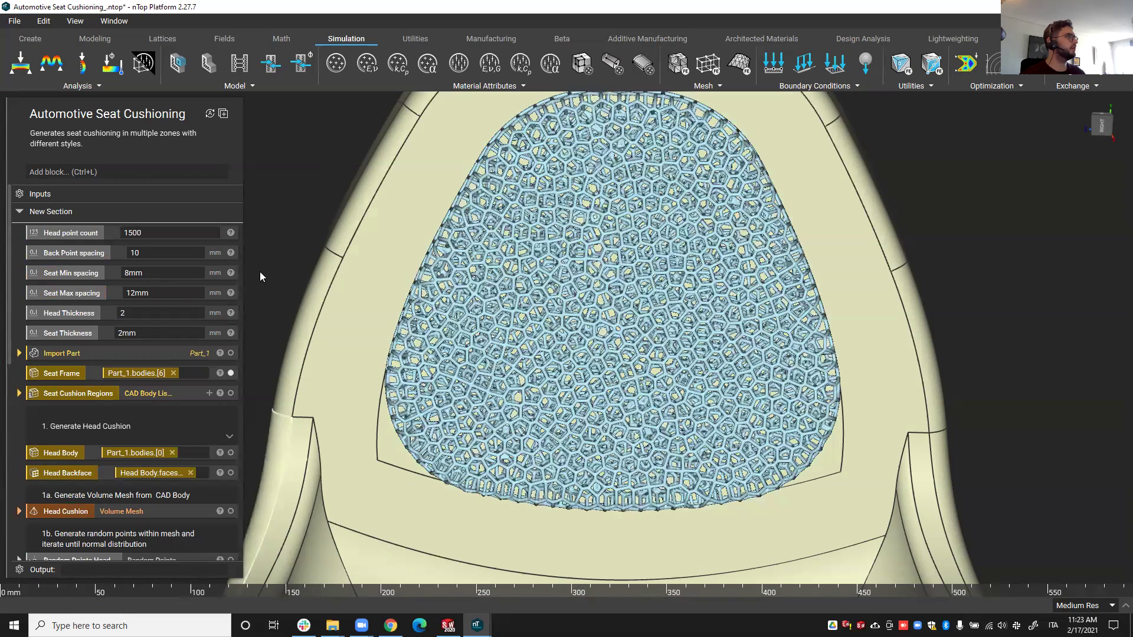
# Set the Head point count input to 400 to regenerate the head cushion lattice
pyautogui.click(154, 232)
pyautogui.write('400')
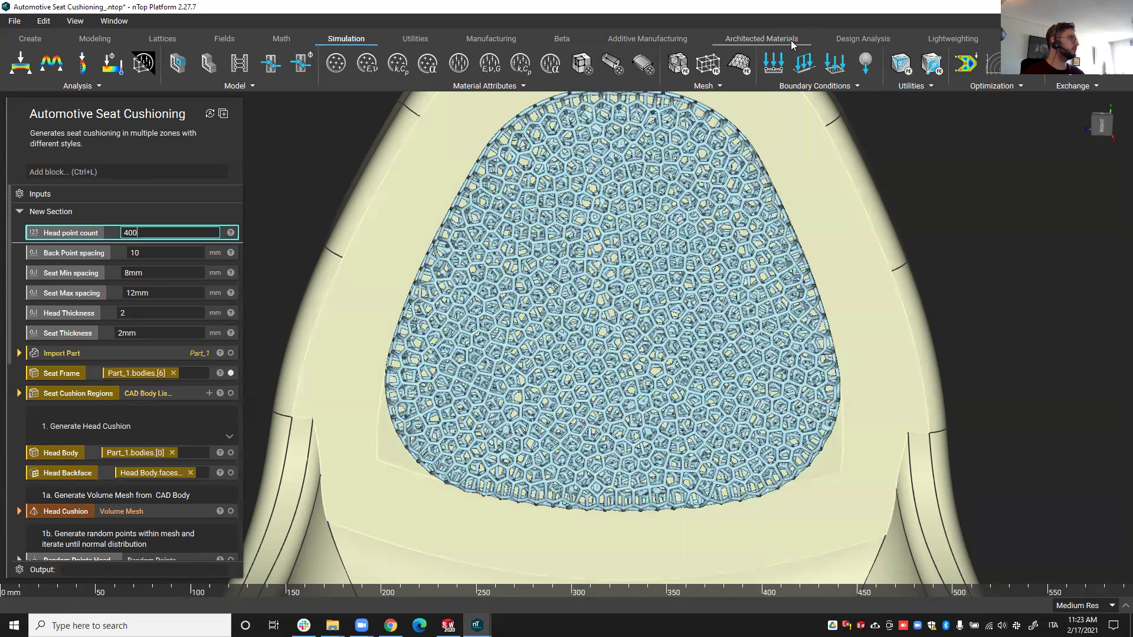
pyautogui.press('Return')
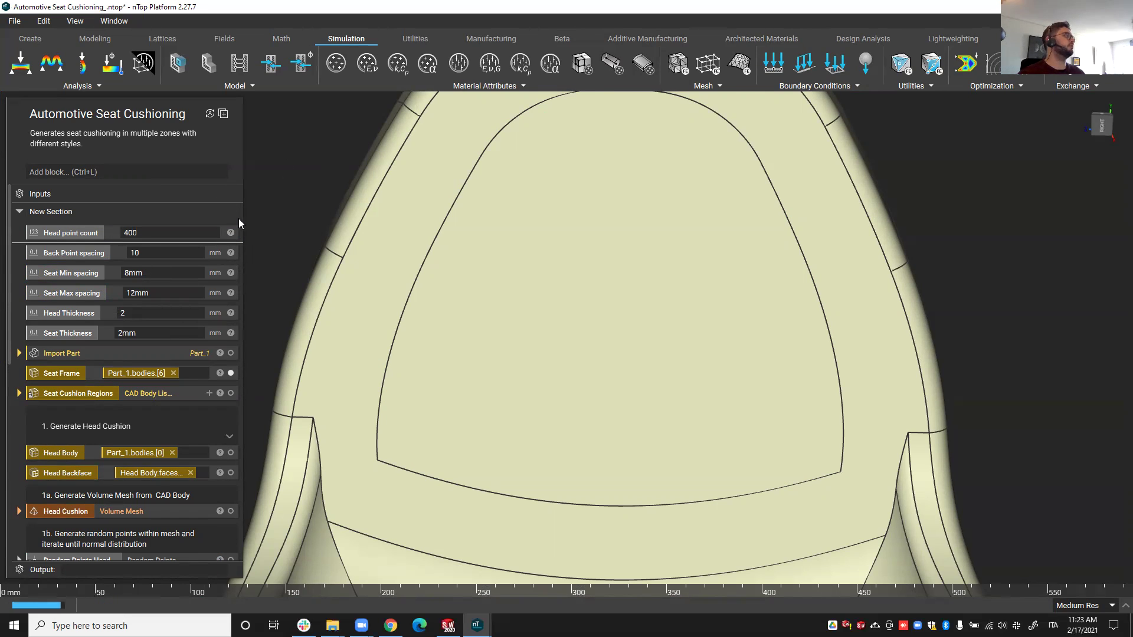
# Examine the regenerated head cushion lattice, the seat back and the seat cushion lattice at the base of the seat
pyautogui.scroll(3, 625, 315)
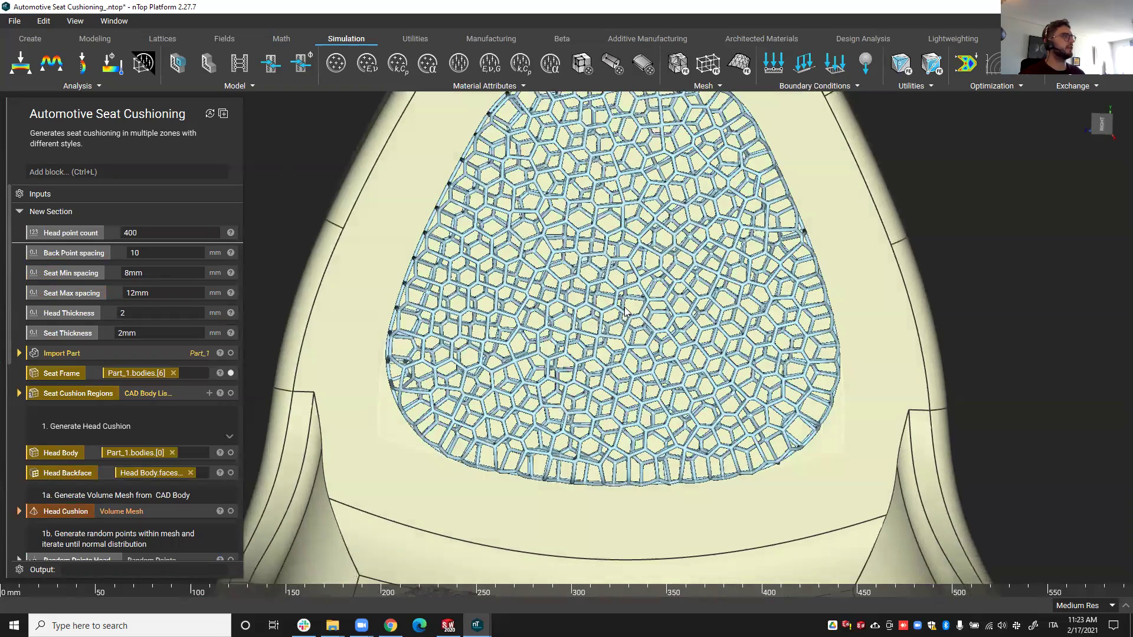
pyautogui.scroll(-5, 624, 315)
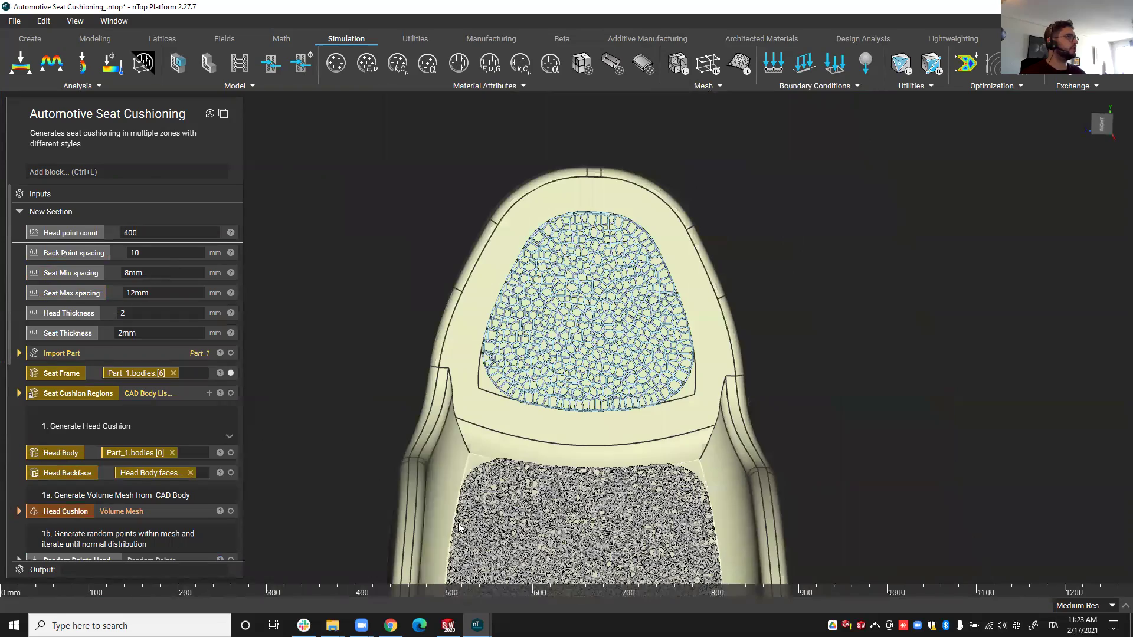
pyautogui.moveTo(526, 502); pyautogui.dragTo(553, 175, button='middle')
pyautogui.moveTo(576, 318); pyautogui.dragTo(571, 485, button='right')
pyautogui.moveTo(571, 490); pyautogui.dragTo(520, 85, button='middle')
pyautogui.moveTo(560, 189); pyautogui.dragTo(576, 309, button='right')
pyautogui.scroll(2, 576, 310)
pyautogui.moveTo(658, 276); pyautogui.dragTo(599, 334, button='right')
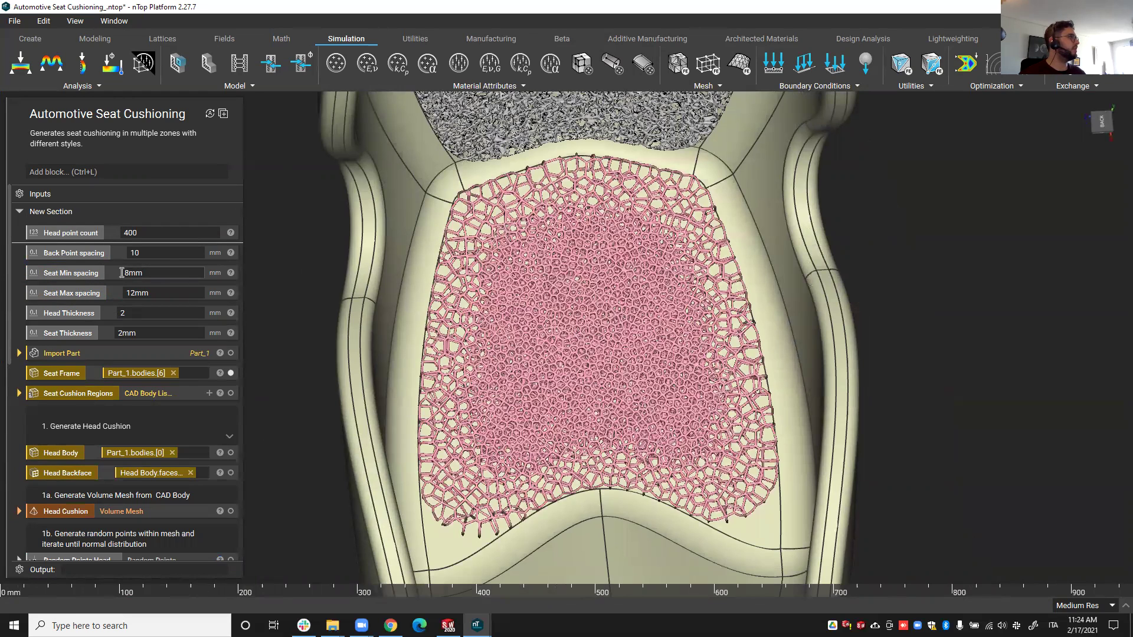
# Try a Seat Min spacing of 4 mm and a Seat Max spacing of 10 mm on the seat cushion lattice
pyautogui.click(158, 270)
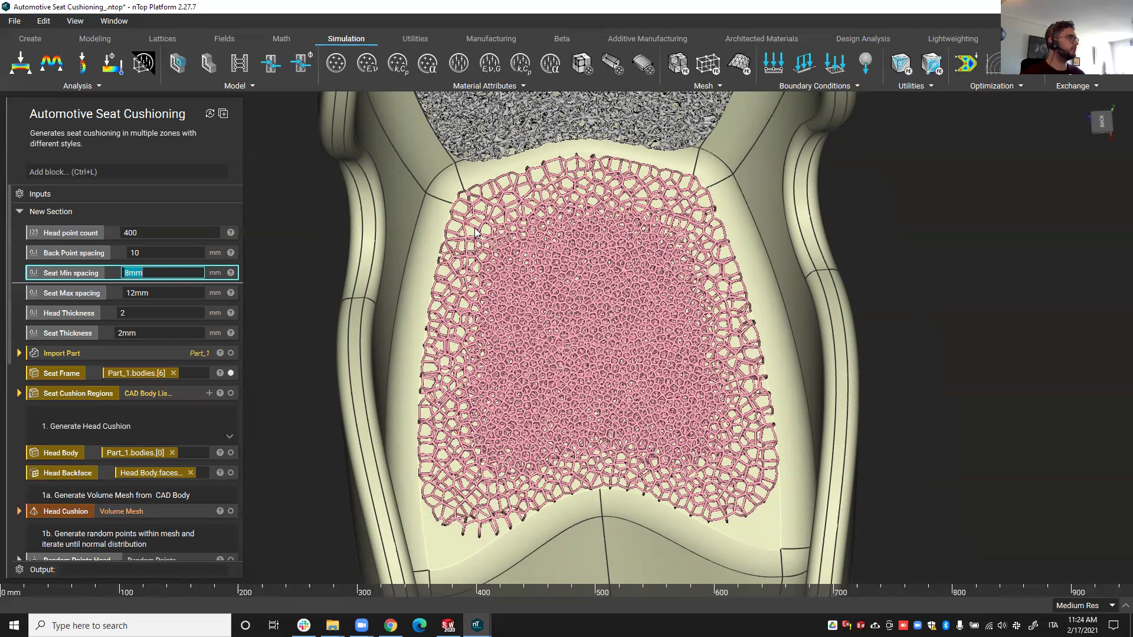
pyautogui.write('4m')
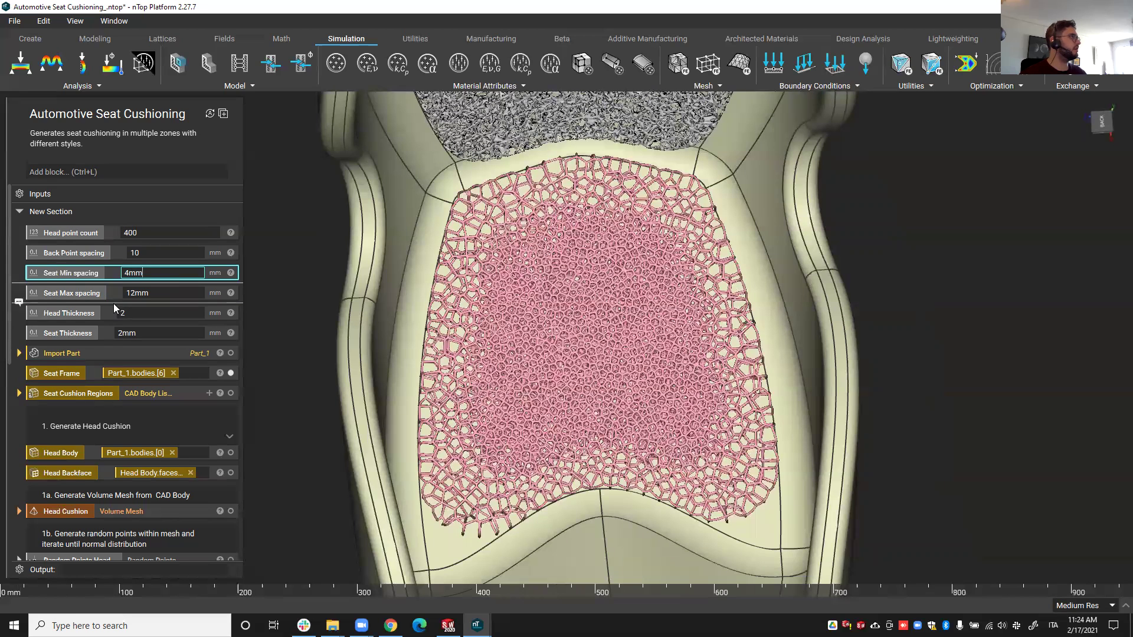
pyautogui.click(159, 294)
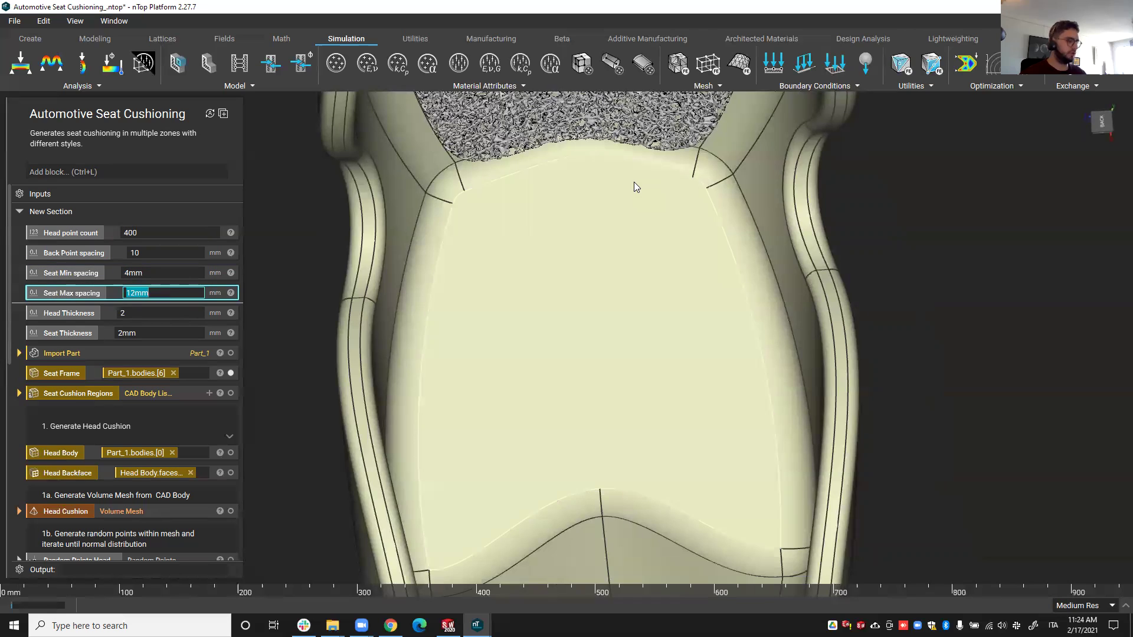
pyautogui.write('10mm')
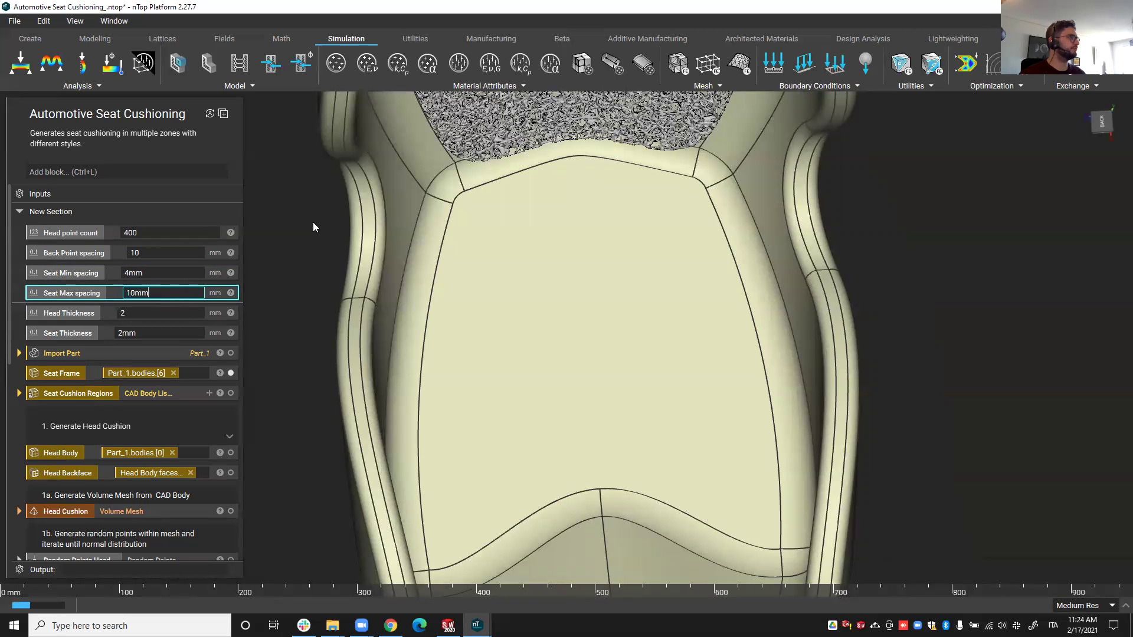
pyautogui.click(313, 222)
pyautogui.scroll(1, 484, 322)
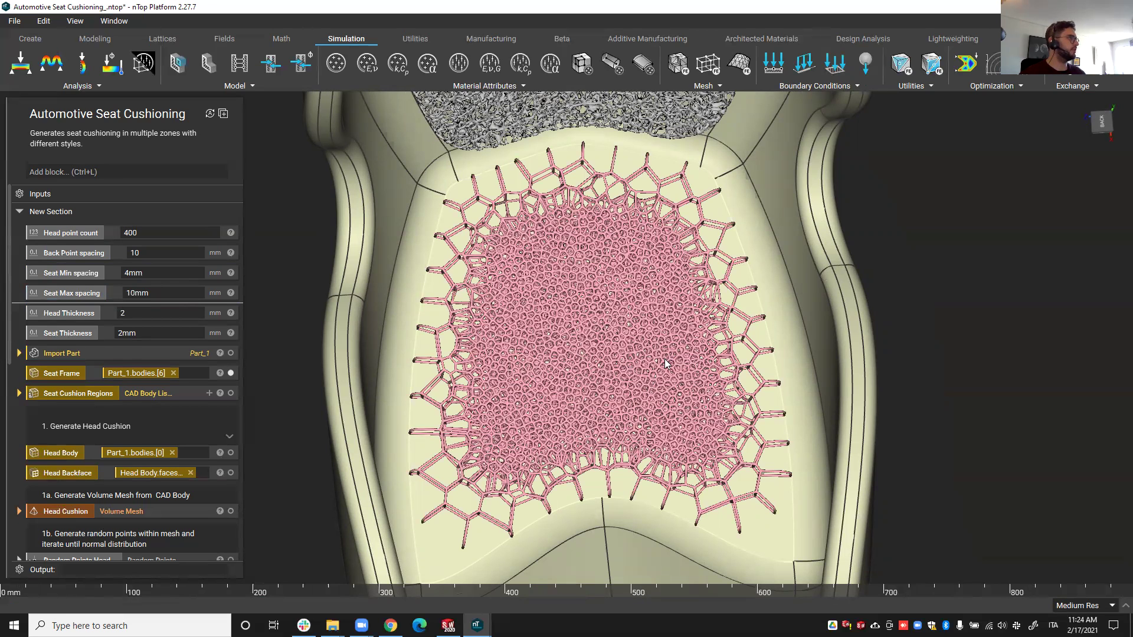
# Undo and redo the two seat spacing changes to compare the lattices, finishing with both changes undone
pyautogui.hotkey('ctrl', 'z')
pyautogui.hotkey('ctrl', 'z')
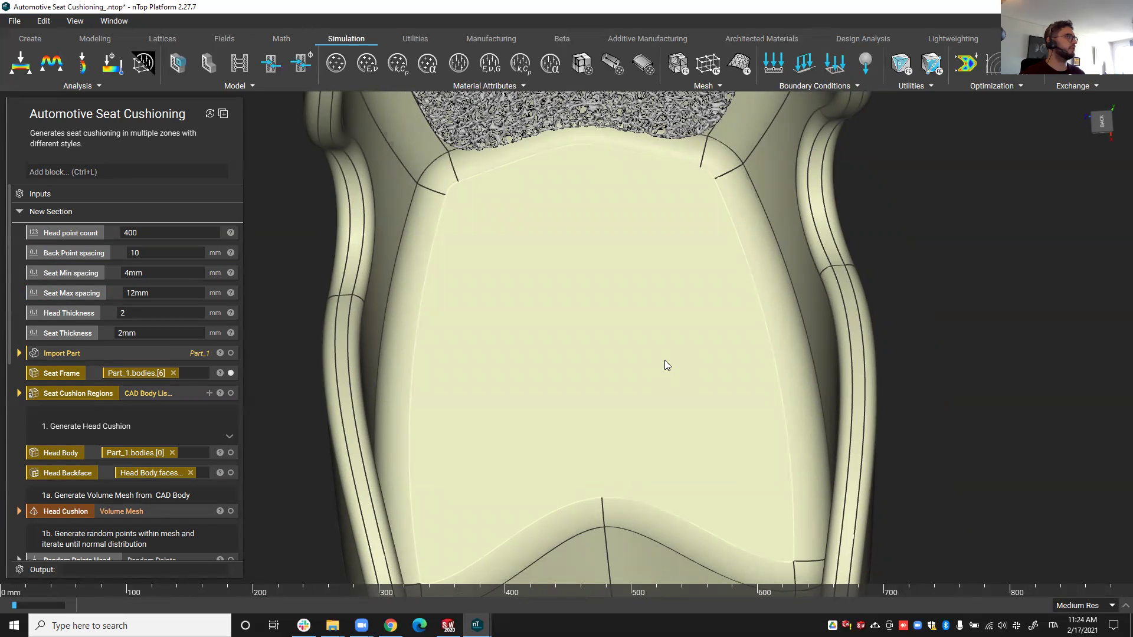
pyautogui.hotkey('ctrl', 'y')
pyautogui.hotkey('ctrl', 'y')
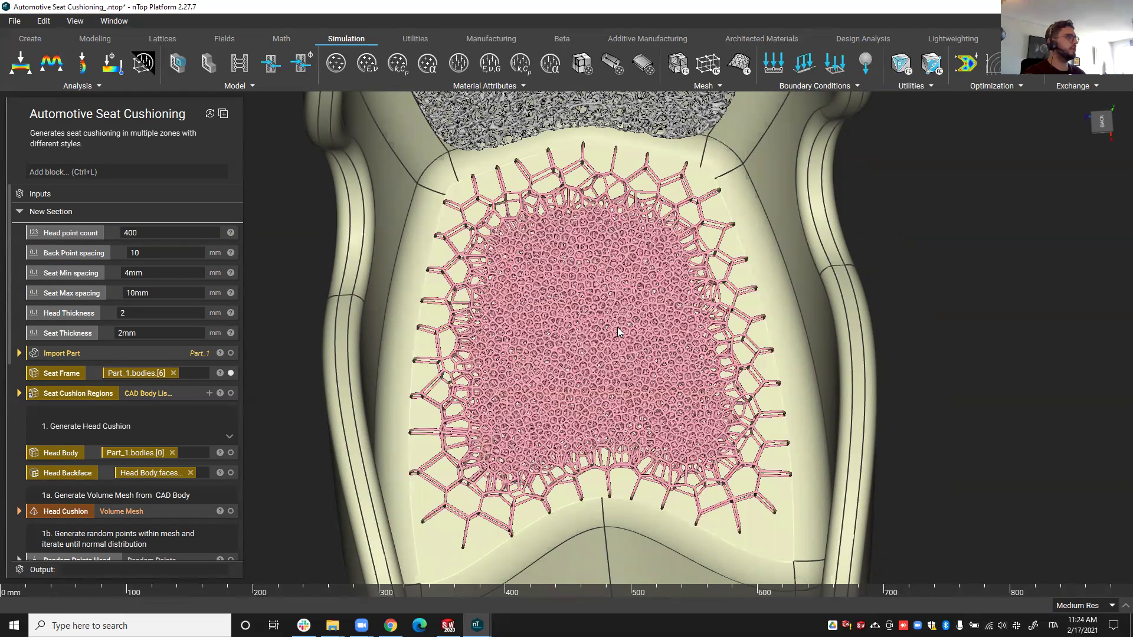
pyautogui.hotkey('ctrl', 'z')
pyautogui.hotkey('ctrl', 'z')
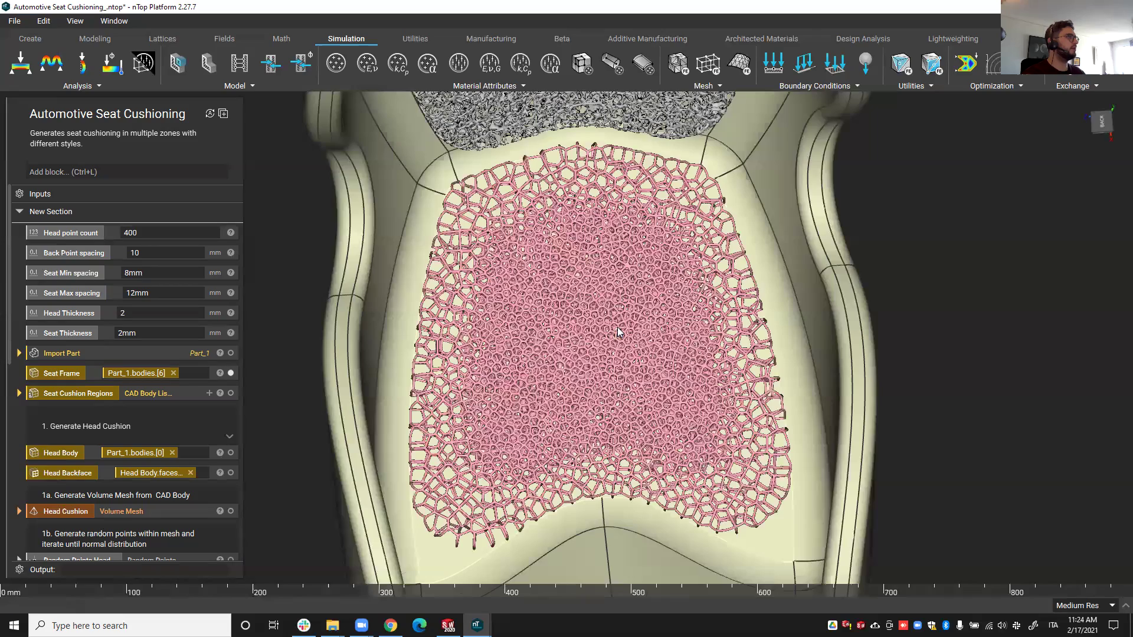
# Inspect the assembled seat from the seat cushion up to the head cushion and view the head lattice up close
pyautogui.scroll(-5, 618, 333)
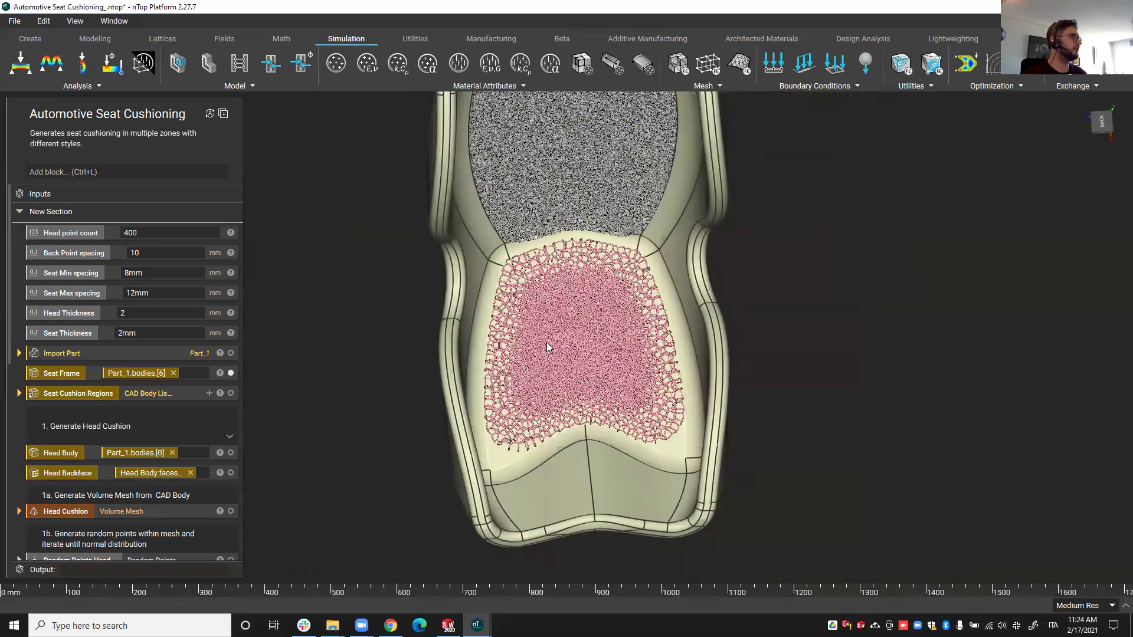
pyautogui.moveTo(640, 363); pyautogui.dragTo(649, 318, button='right')
pyautogui.moveTo(649, 318); pyautogui.dragTo(614, 470, button='middle')
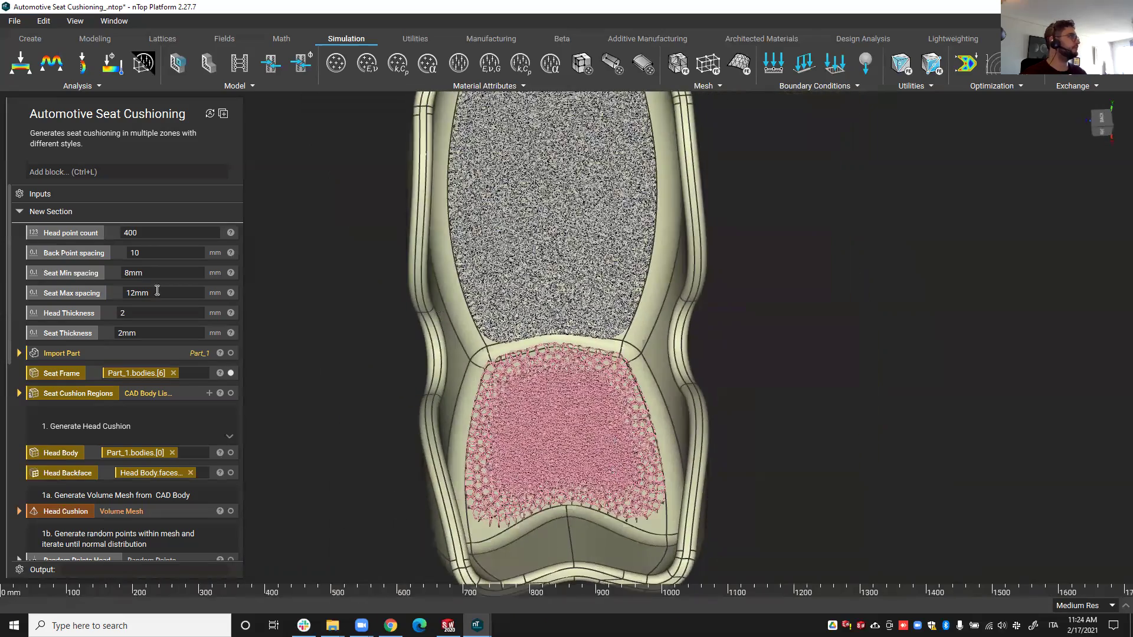
pyautogui.moveTo(506, 268); pyautogui.dragTo(592, 596, button='middle')
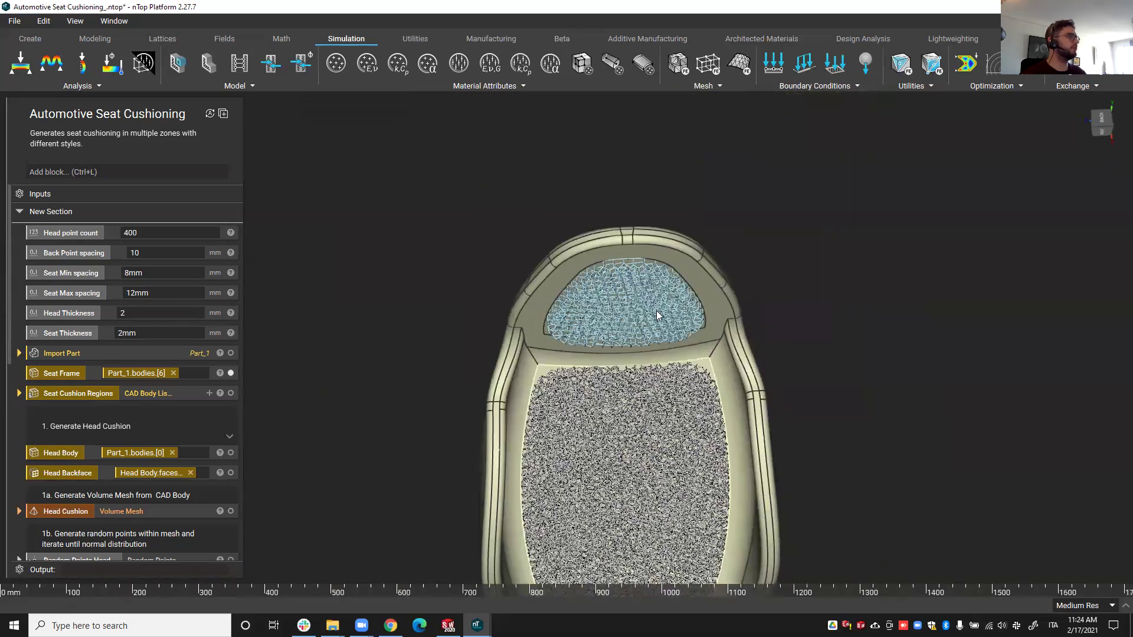
pyautogui.moveTo(658, 313); pyautogui.dragTo(657, 238, button='right')
pyautogui.moveTo(658, 238); pyautogui.dragTo(639, 406, button='middle')
pyautogui.scroll(3, 639, 407)
pyautogui.moveTo(654, 436); pyautogui.dragTo(660, 415, button='right')
pyautogui.scroll(4, 661, 419)
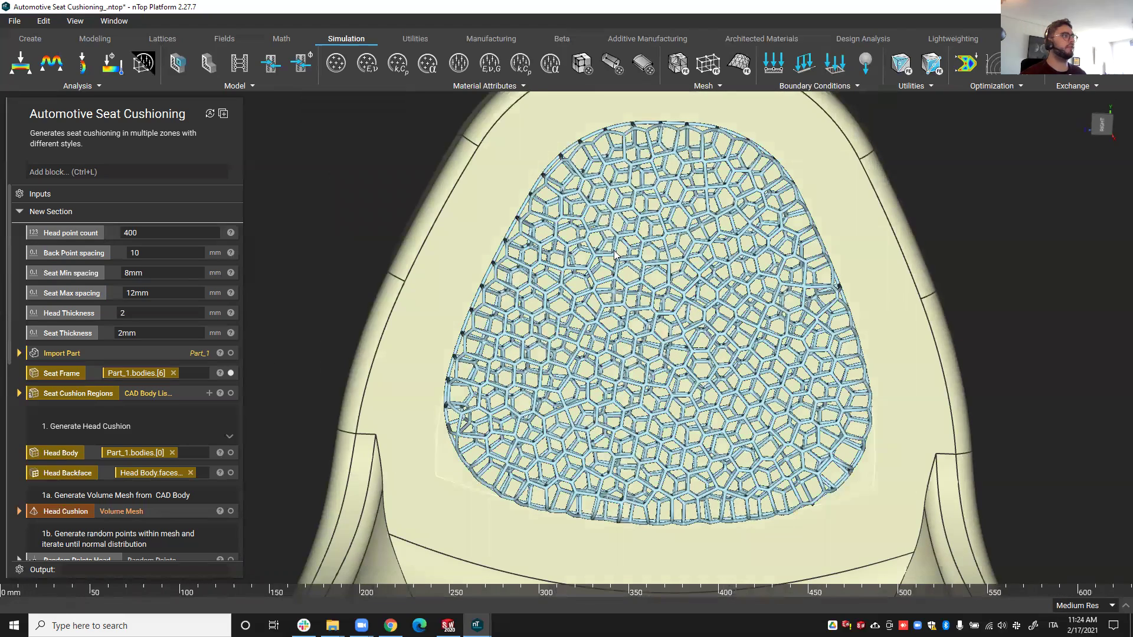
# Expand the Head Cushion thicken block and replace its Thickness input with a Ramp
pyautogui.scroll(-5, 60, 311)
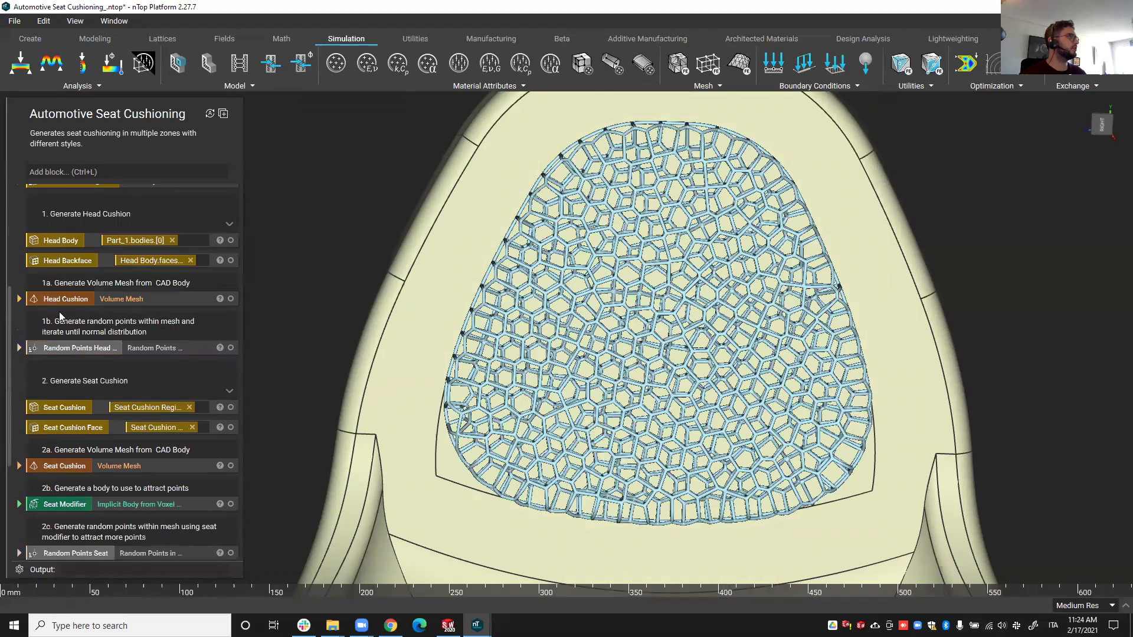
pyautogui.click(22, 506)
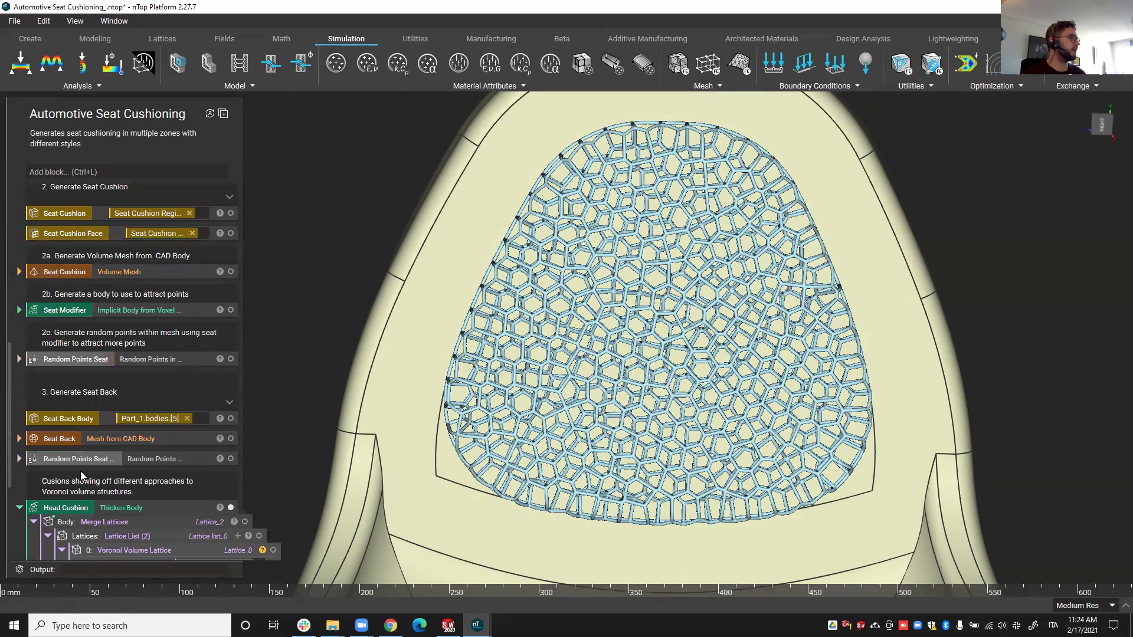
pyautogui.scroll(-3, 81, 471)
pyautogui.click(187, 517)
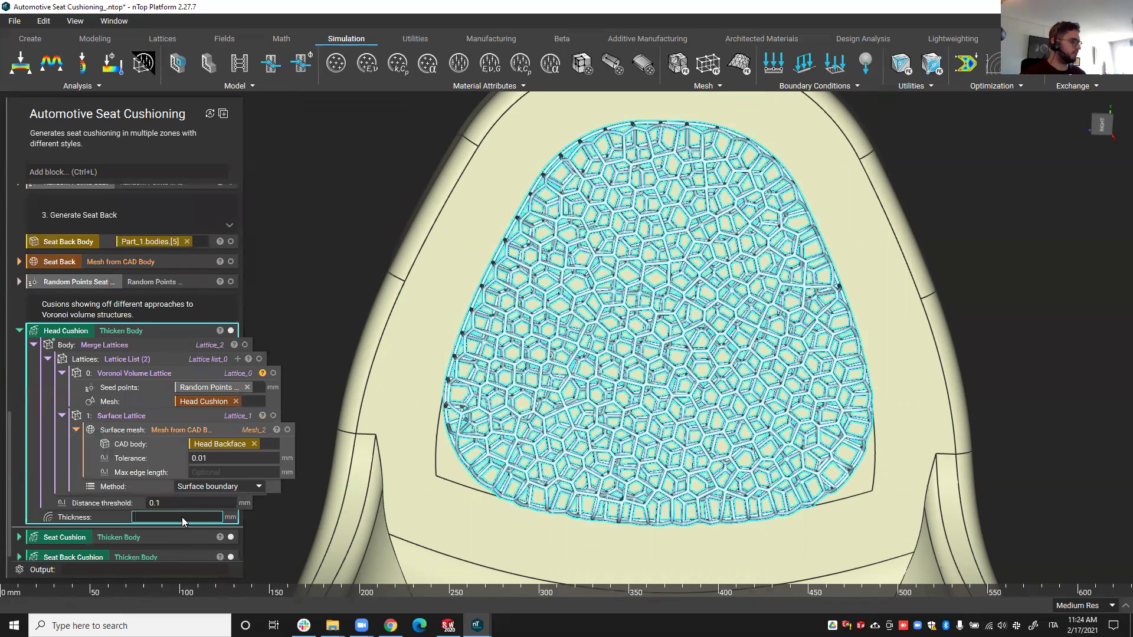
pyautogui.write('ramp')
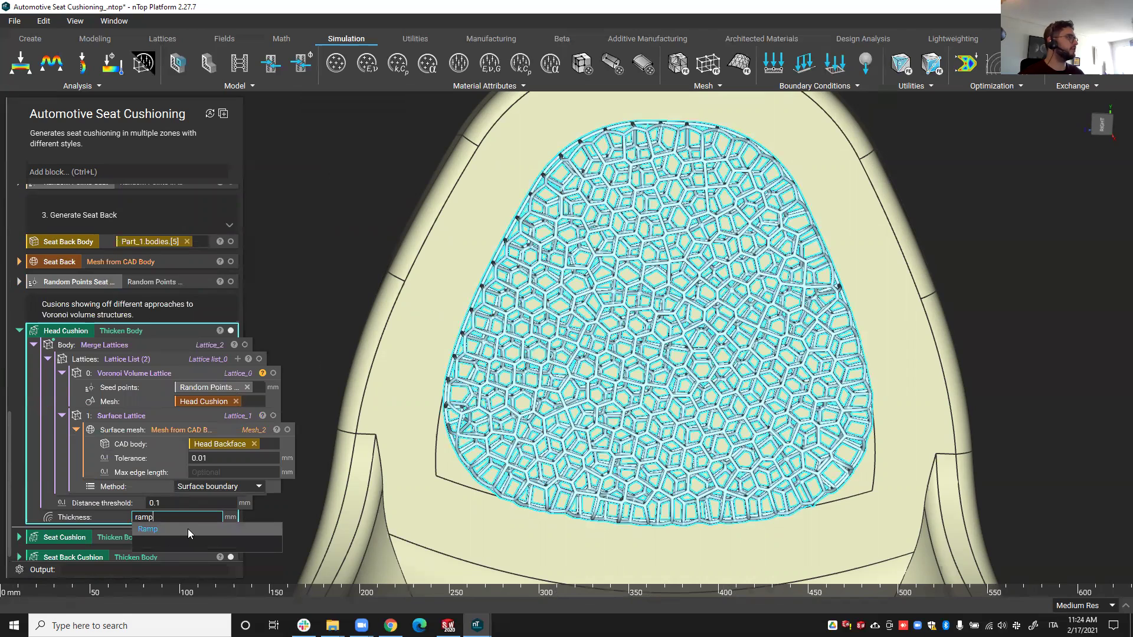
pyautogui.click(188, 529)
# Insert a Sphere as the scalar field of the Head Cushion thickness ramp
pyautogui.scroll(-2, 174, 496)
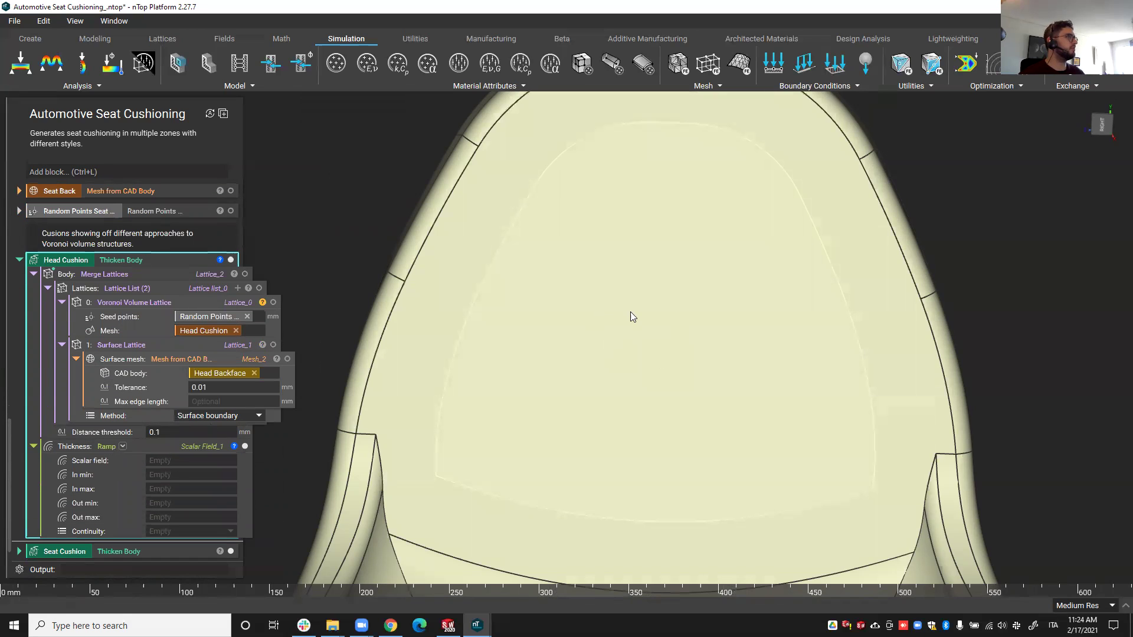
pyautogui.click(157, 462)
pyautogui.write('sphe')
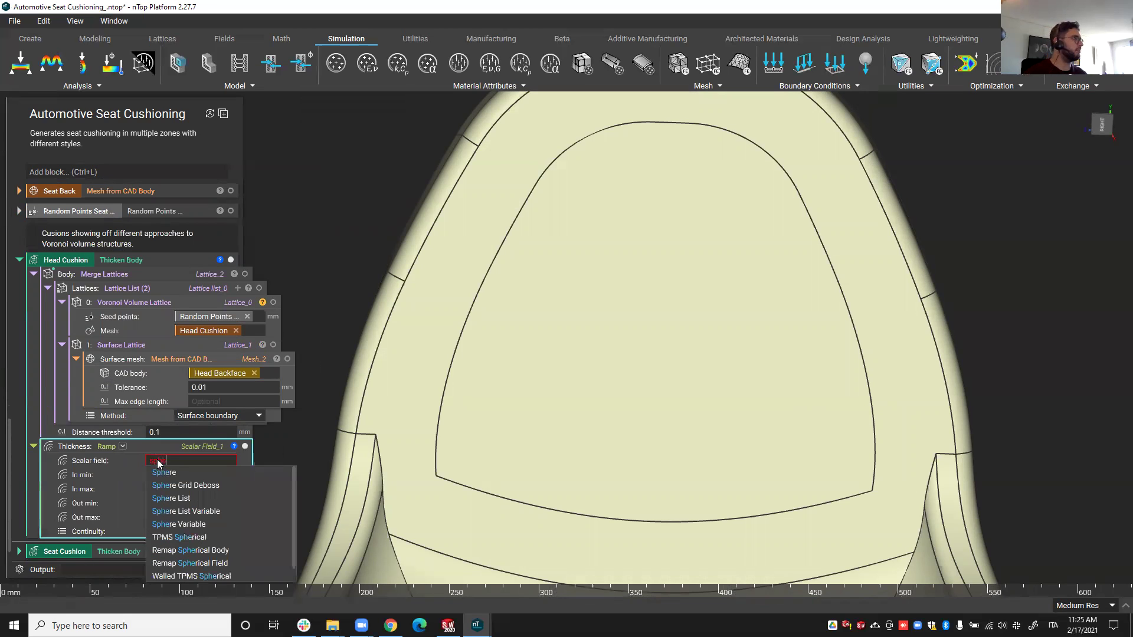
pyautogui.click(181, 472)
pyautogui.click(169, 472)
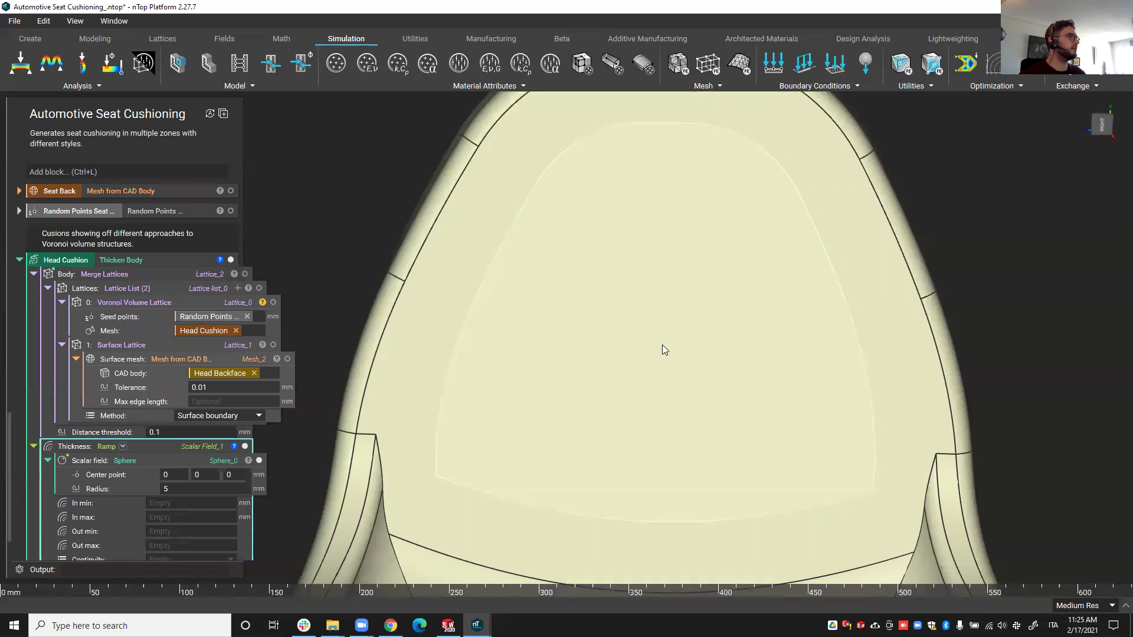
# Display the Head Body and assign its bounding box centroid as the ramp sphere's center point
pyautogui.scroll(10, 194, 429)
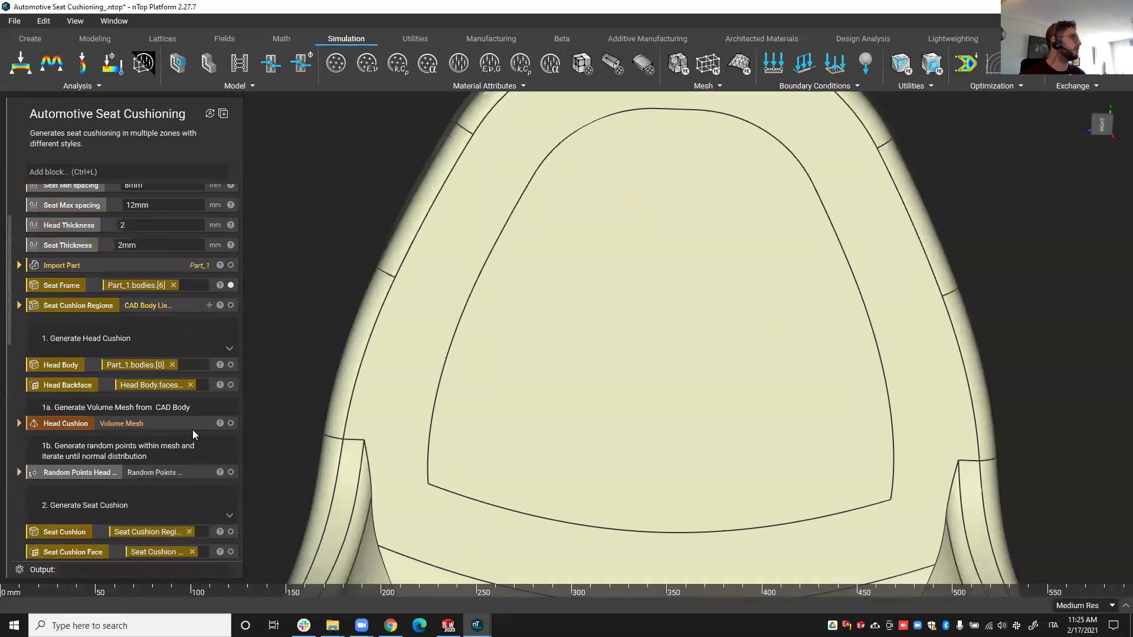
pyautogui.click(231, 365)
pyautogui.moveTo(229, 365)
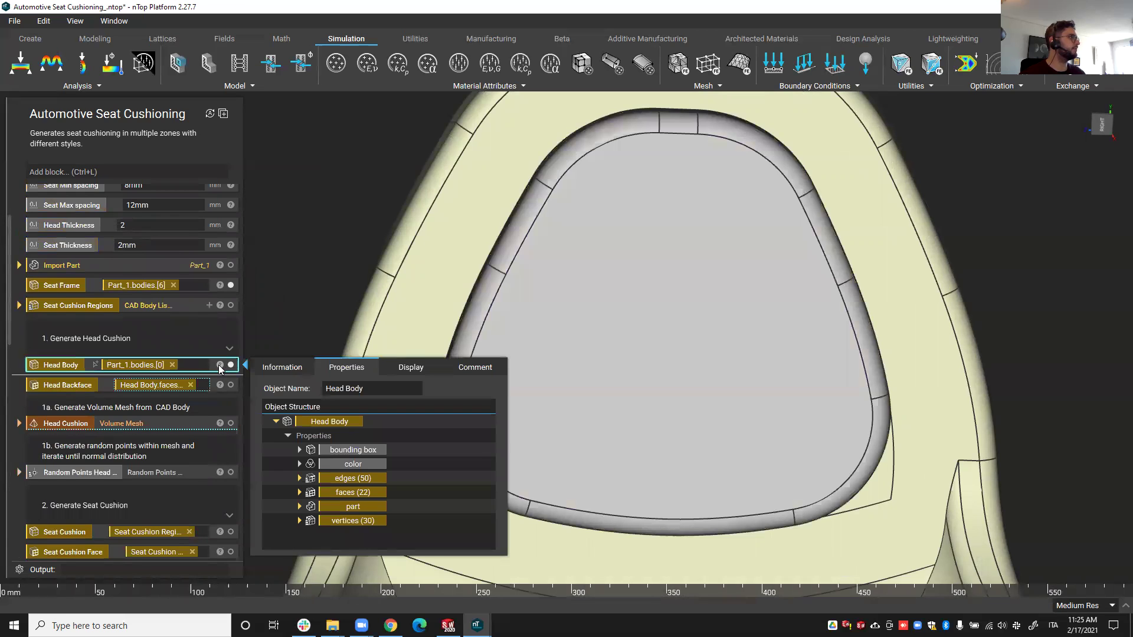
pyautogui.click(299, 450)
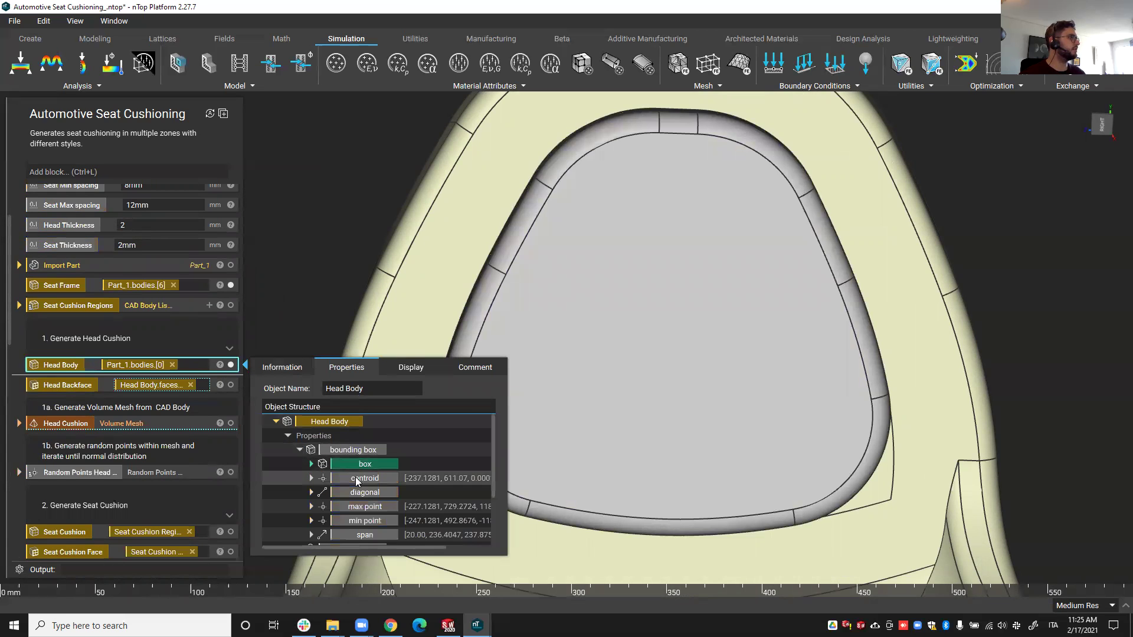
pyautogui.moveTo(355, 477); pyautogui.dragTo(184, 422)
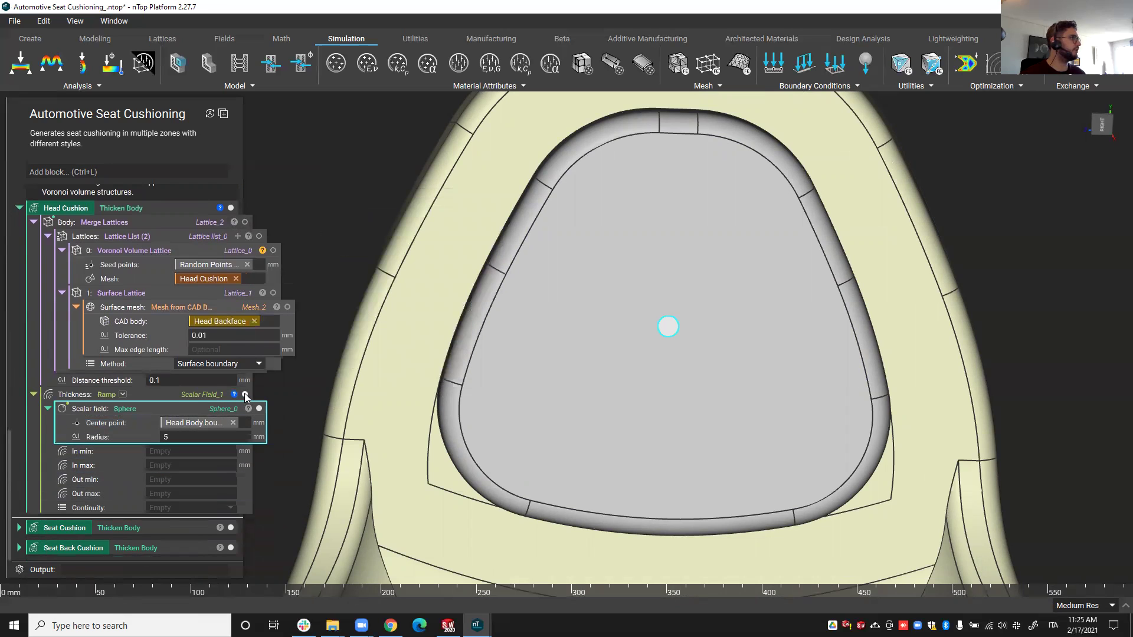
# Hide the Head Body and set the ramp sphere's radius to 25 mm
pyautogui.click(196, 436)
pyautogui.scroll(10, 186, 409)
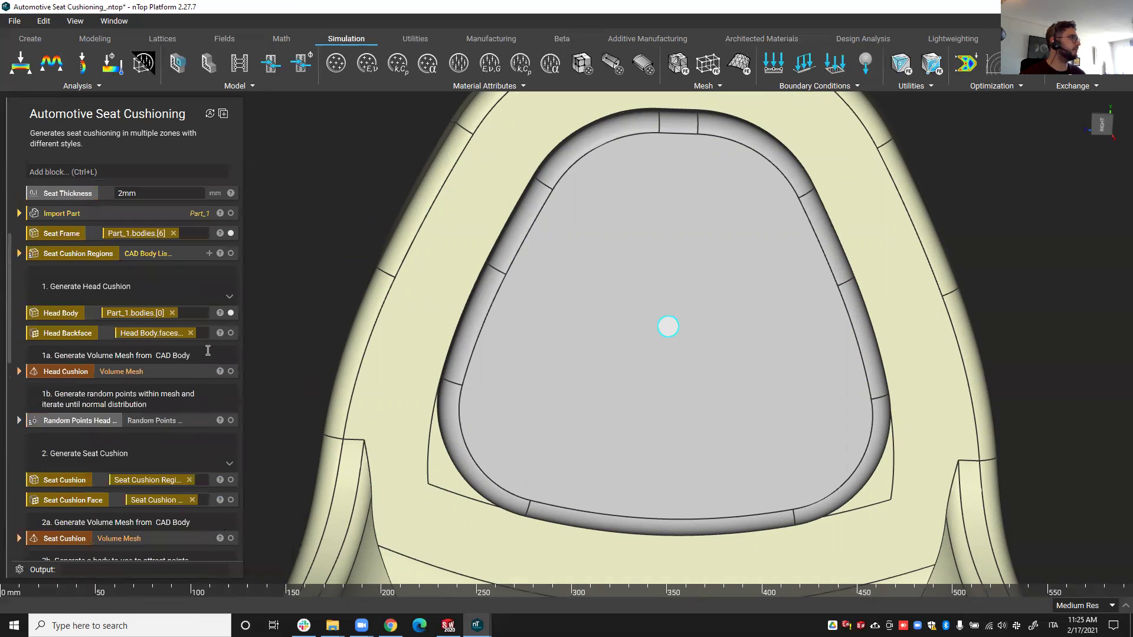
pyautogui.scroll(2, 223, 250)
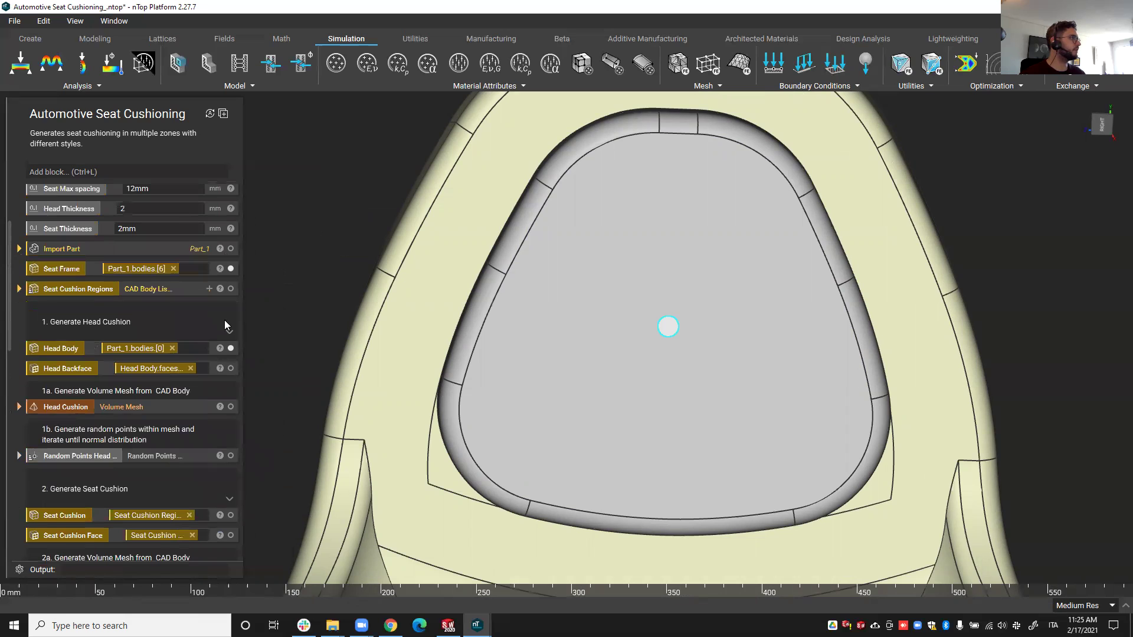
pyautogui.click(230, 348)
pyautogui.scroll(-10, 177, 467)
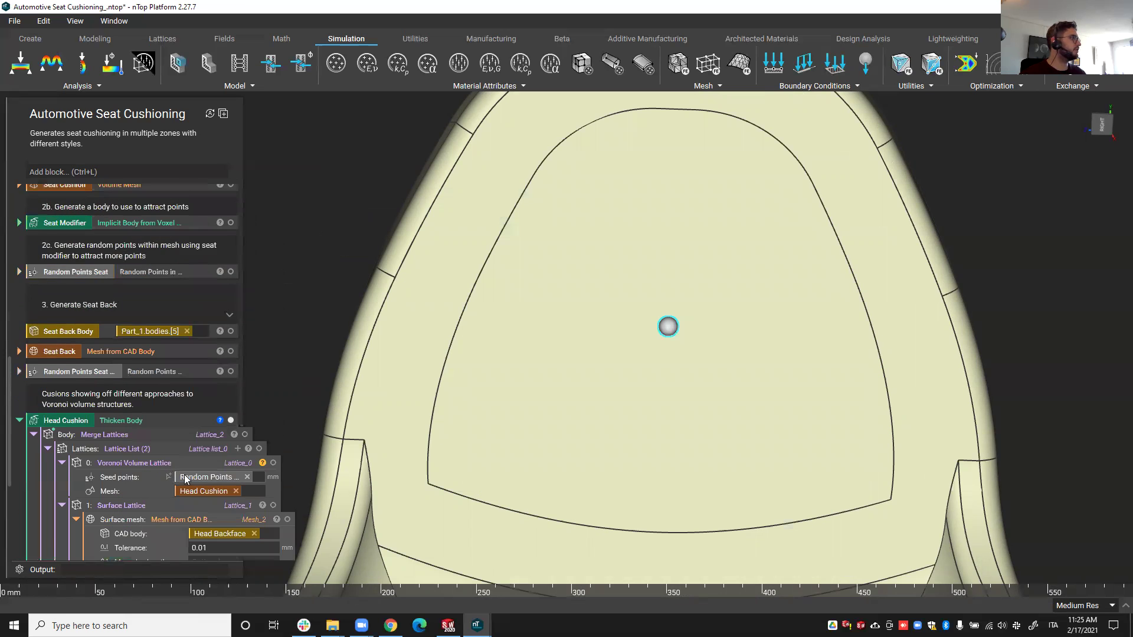
pyautogui.scroll(-3, 166, 472)
pyautogui.click(182, 507)
pyautogui.scroll(-2, 165, 490)
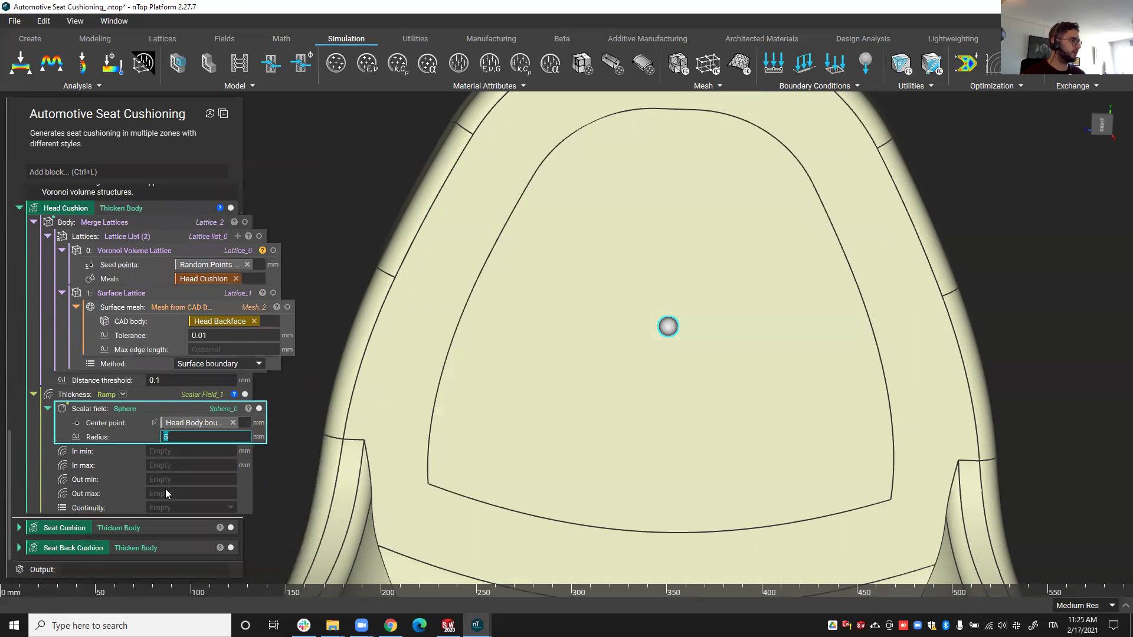
pyautogui.write('25')
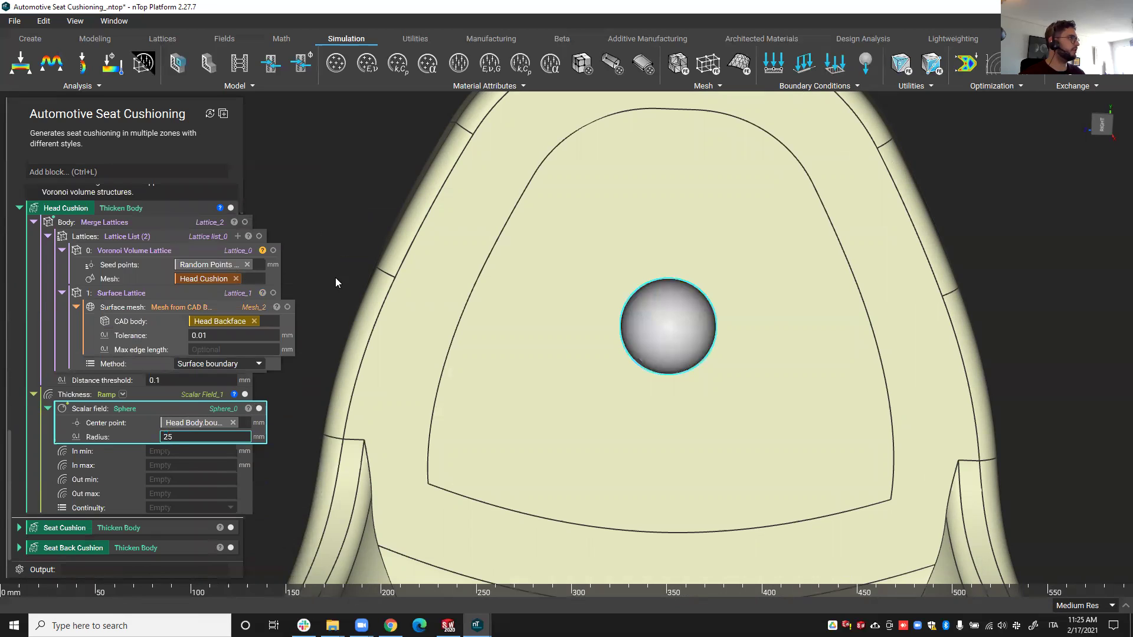
# Set the Head Cushion thickness ramp's input range from 0 to 10 mm
pyautogui.click(197, 450)
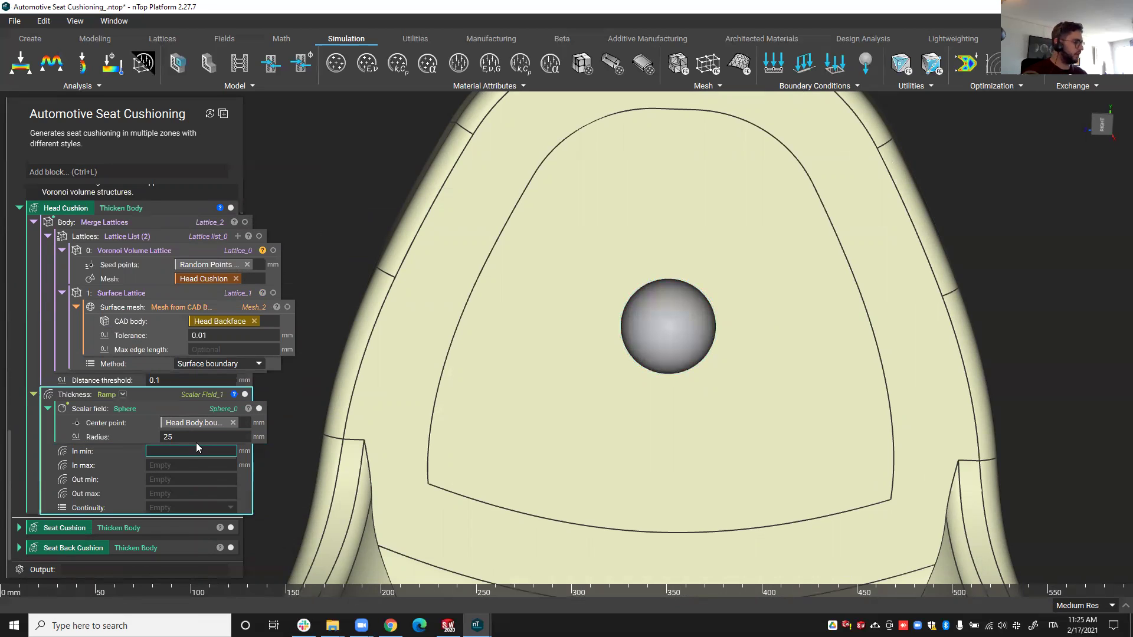
pyautogui.write('0')
pyautogui.press('Tab')
pyautogui.write('1')
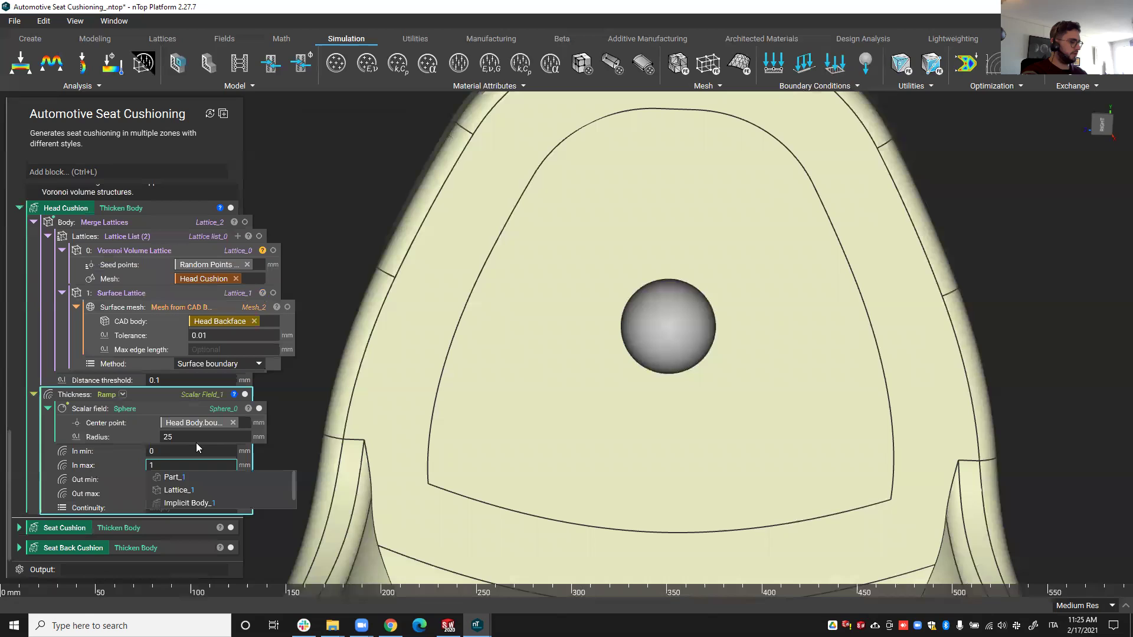
pyautogui.write('0')
pyautogui.press('Tab')
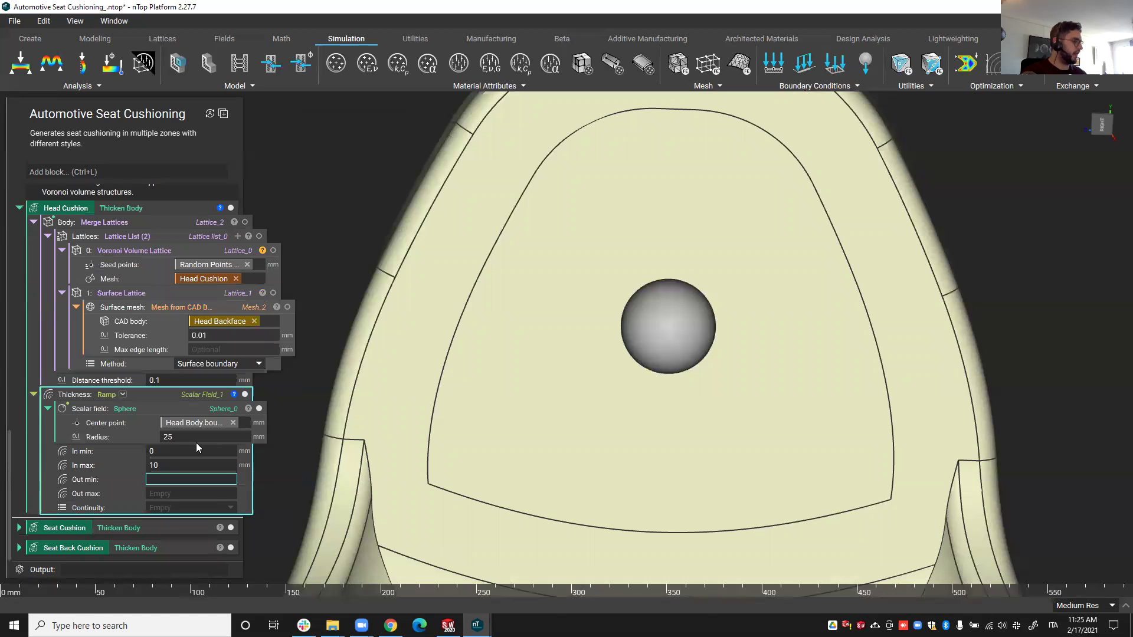
# Set the ramp's output minimum to 3 mm and maximum to 1.5 mm, with Geometric (C0) continuity
pyautogui.write('3mm')
pyautogui.press('Tab')
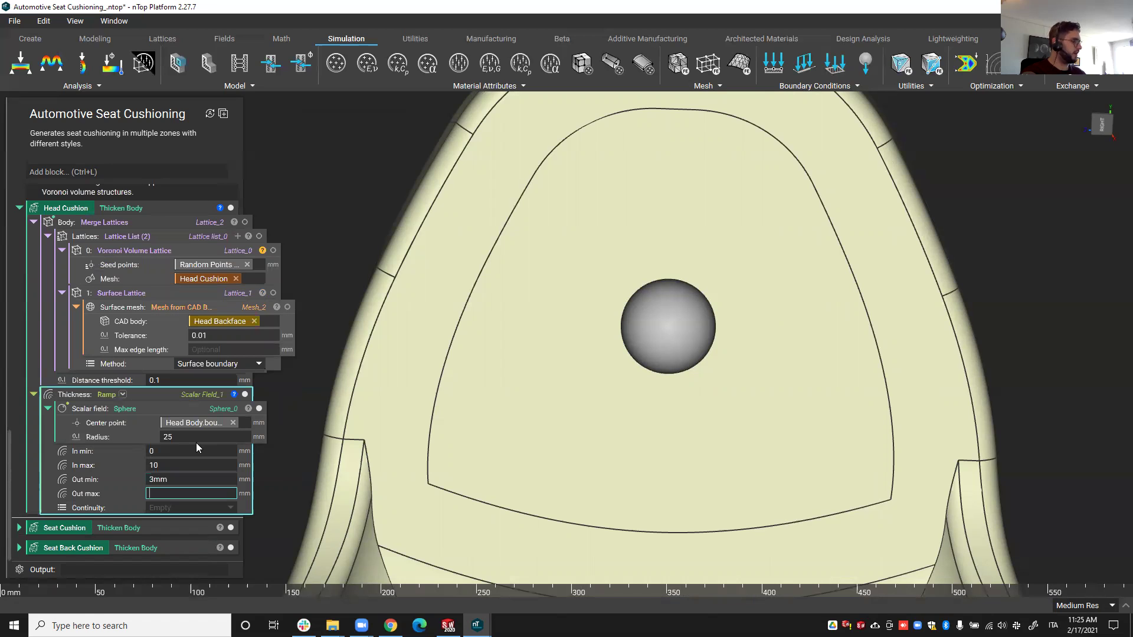
pyautogui.write('1.5mm')
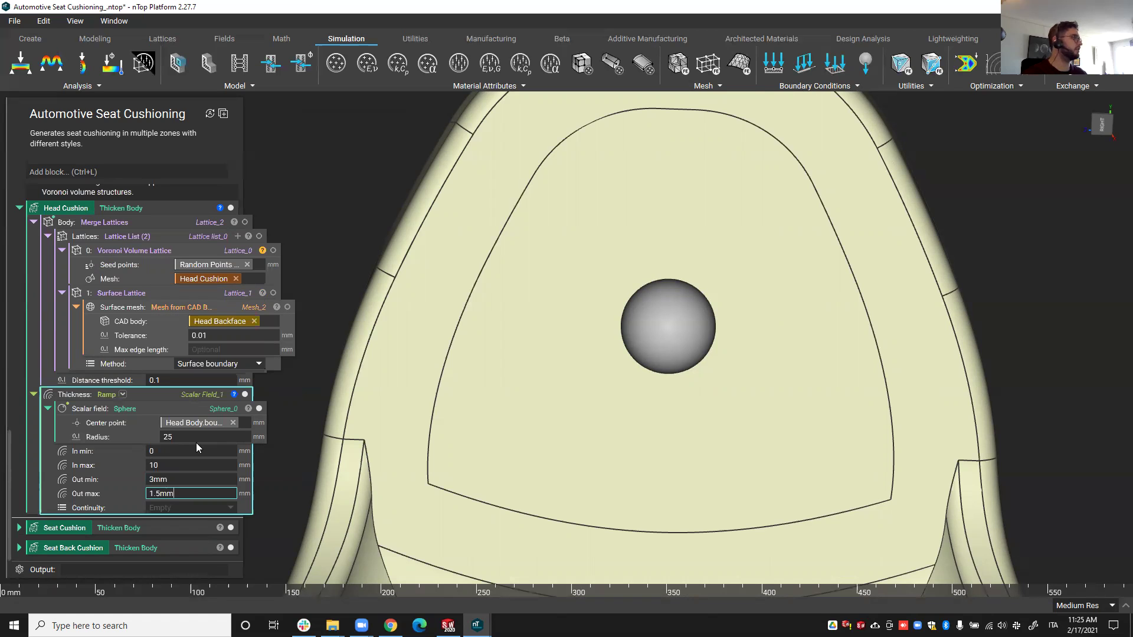
pyautogui.click(166, 509)
pyautogui.click(172, 506)
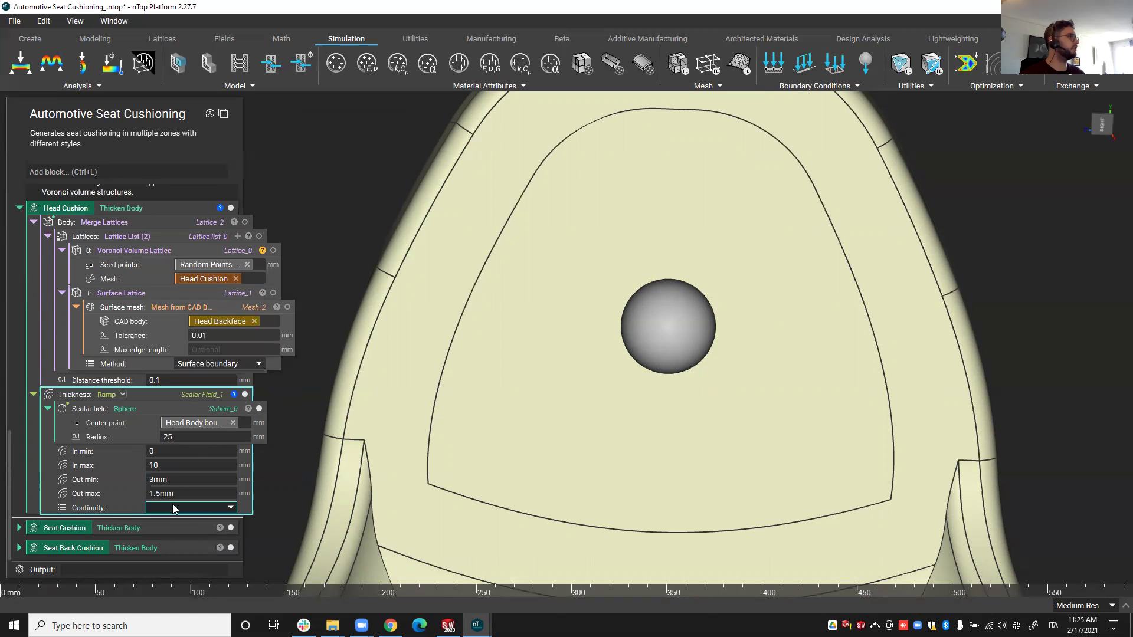
pyautogui.click(337, 273)
pyautogui.scroll(-1, 735, 344)
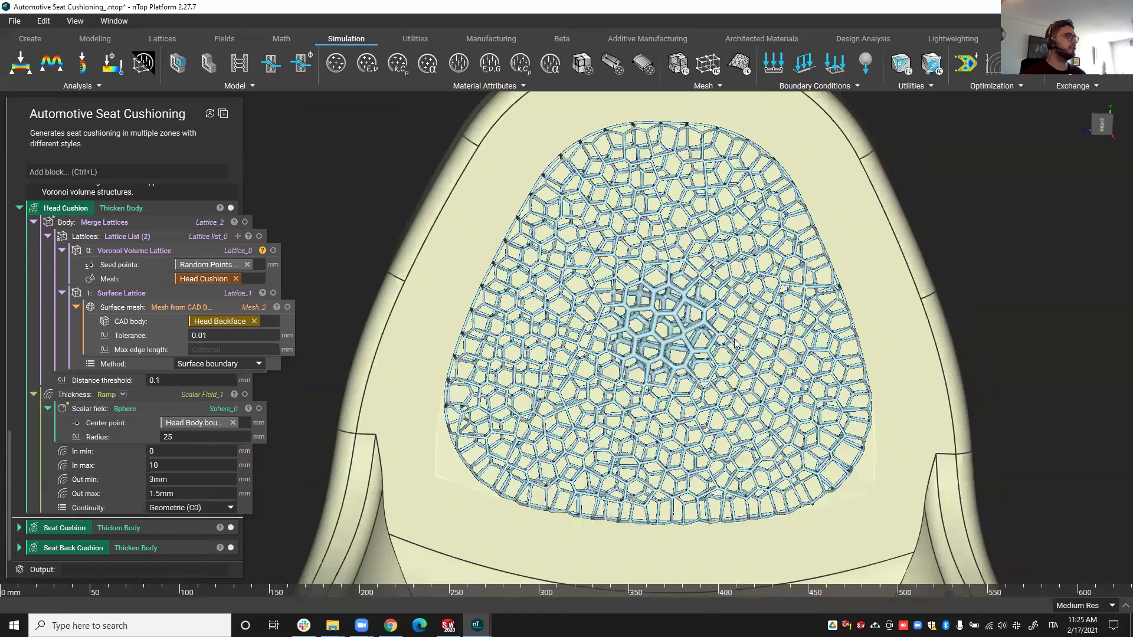
pyautogui.moveTo(735, 343)
pyautogui.mouseDown(button='right')
pyautogui.moveTo(688, 350)
pyautogui.moveTo(713, 347)
pyautogui.mouseUp(button='right')
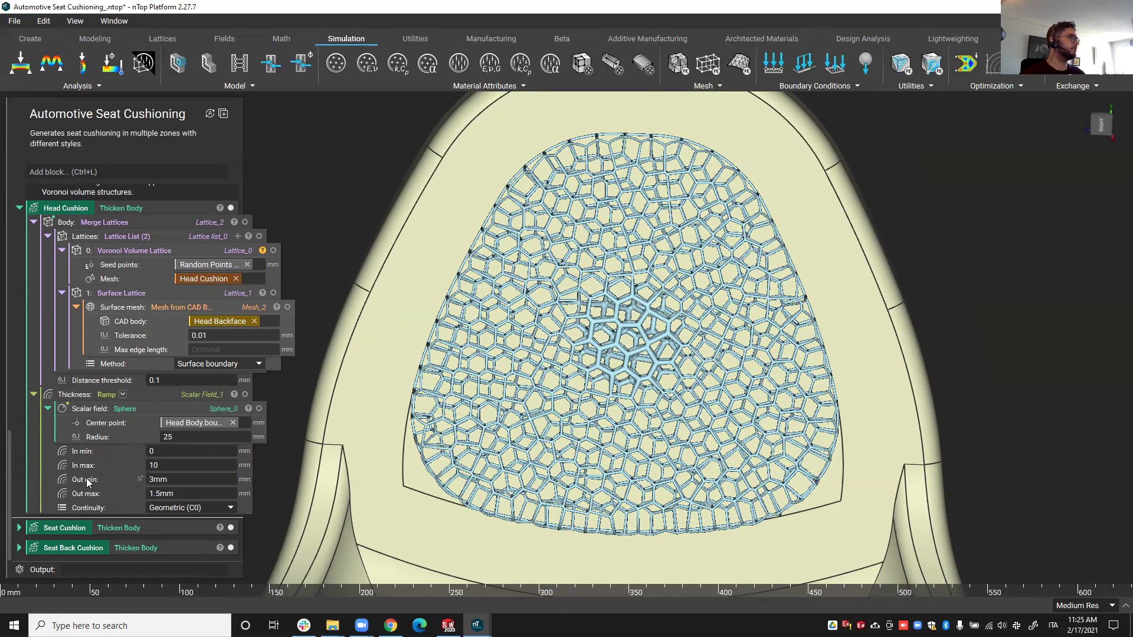
# Turn the ramp sphere's radius into a variable named as the influence radius and place it below Head point count in the inputs
pyautogui.rightClick(98, 437)
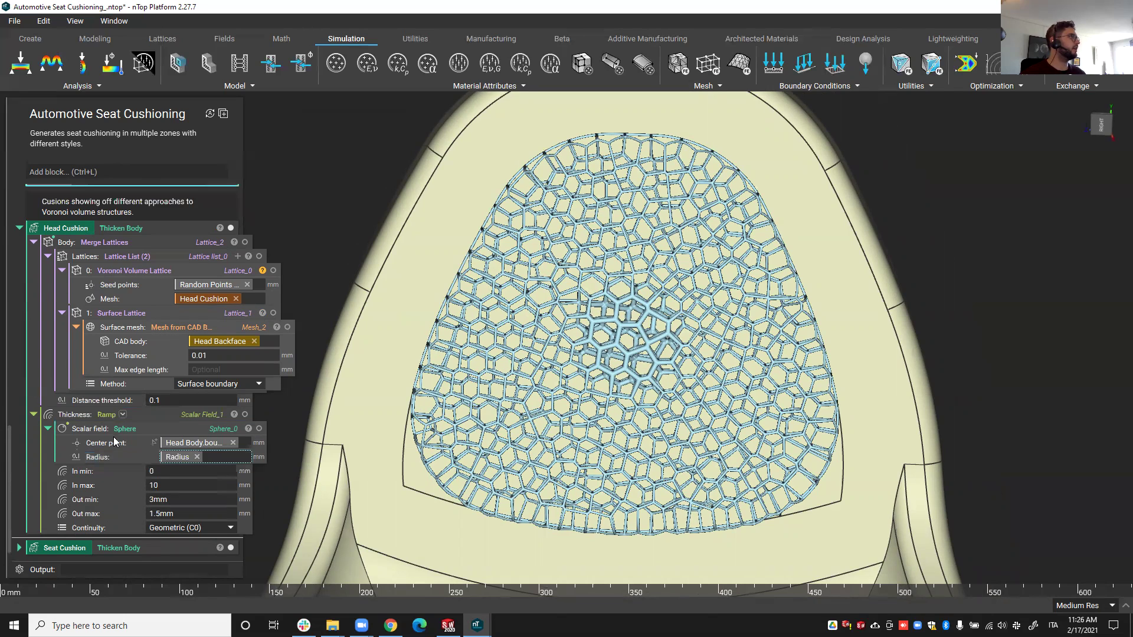
pyautogui.scroll(2, 115, 442)
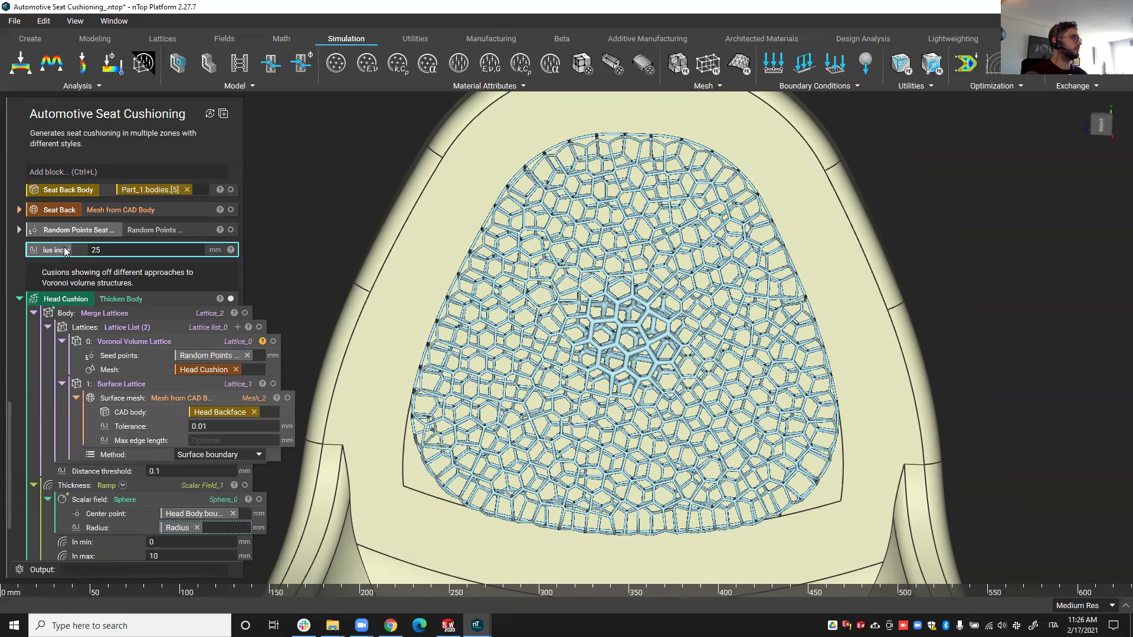
pyautogui.press('Return')
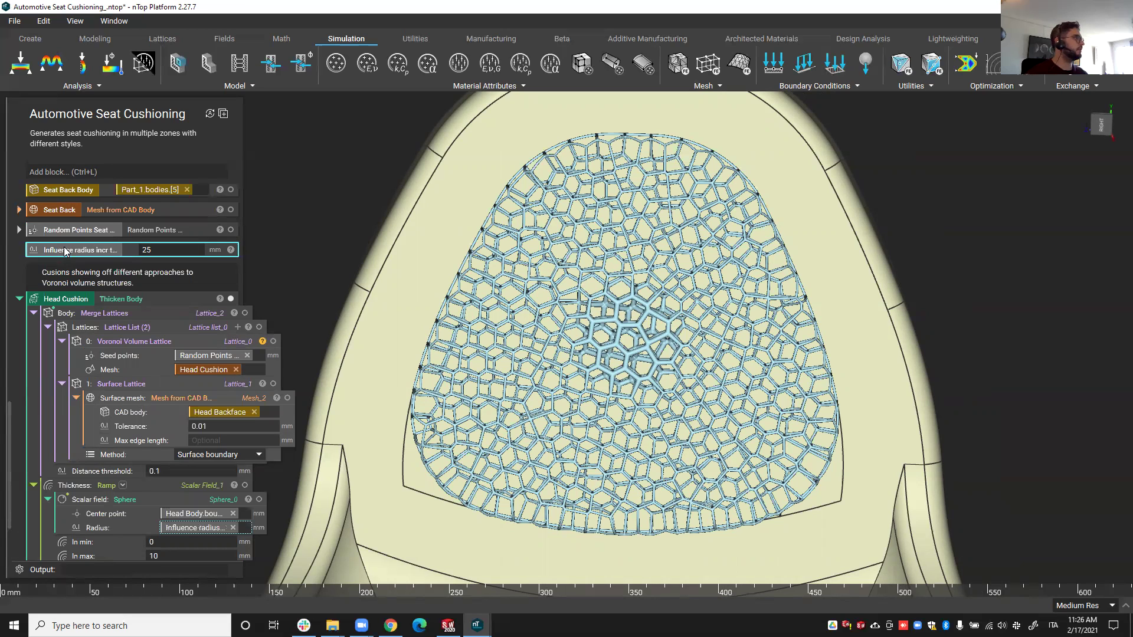
pyautogui.moveTo(77, 202); pyautogui.dragTo(104, 243)
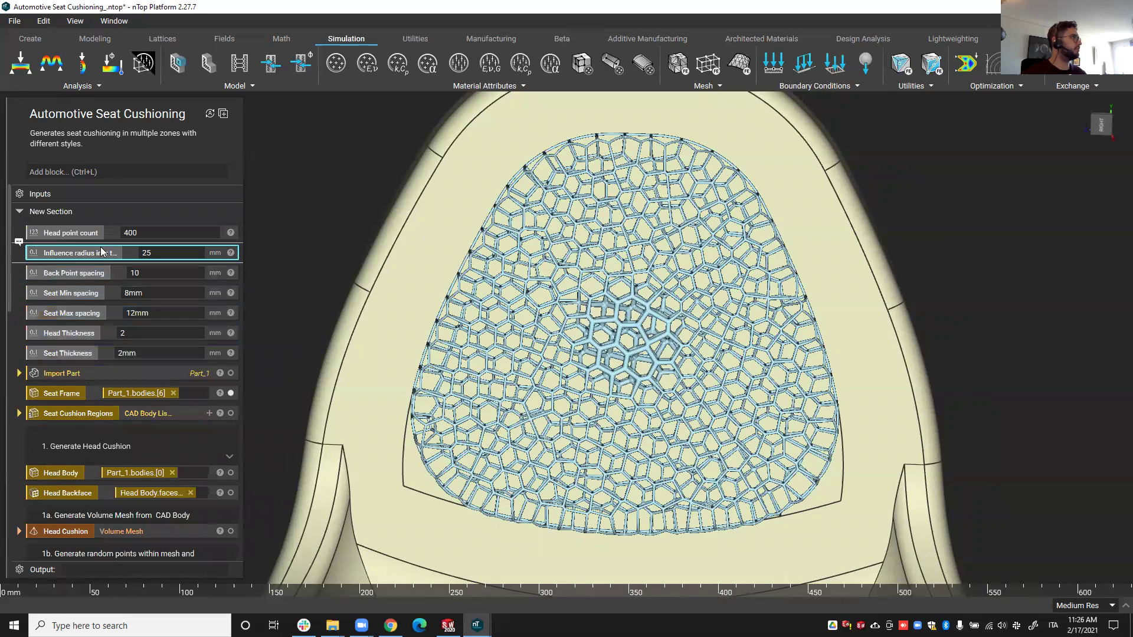
# Set the influence radius input to 40 mm
pyautogui.click(172, 251)
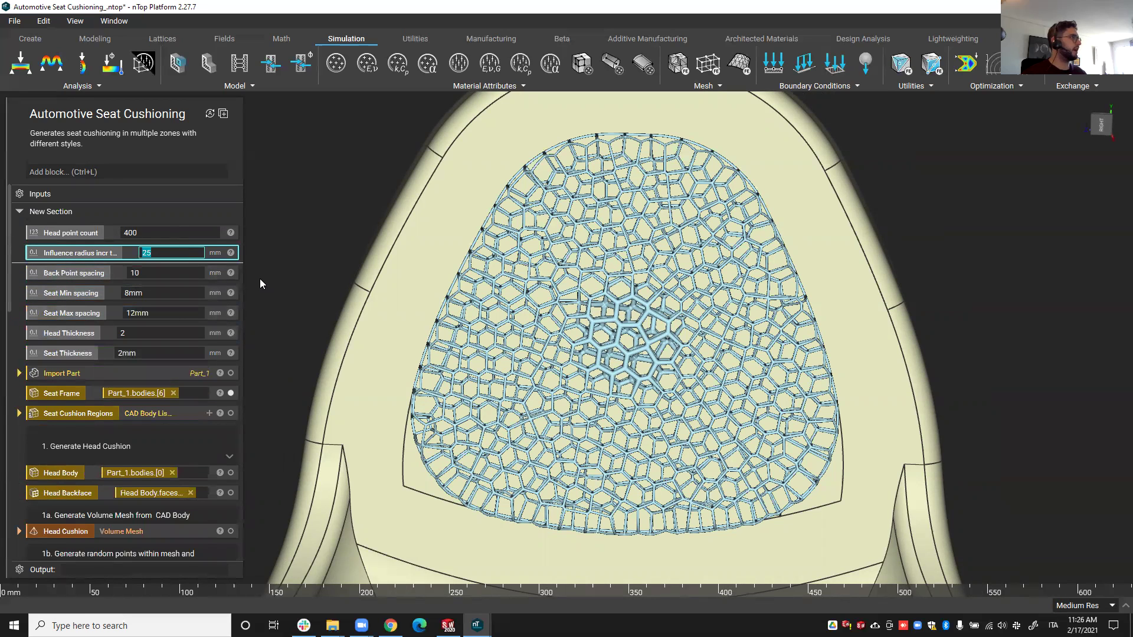
pyautogui.write('40')
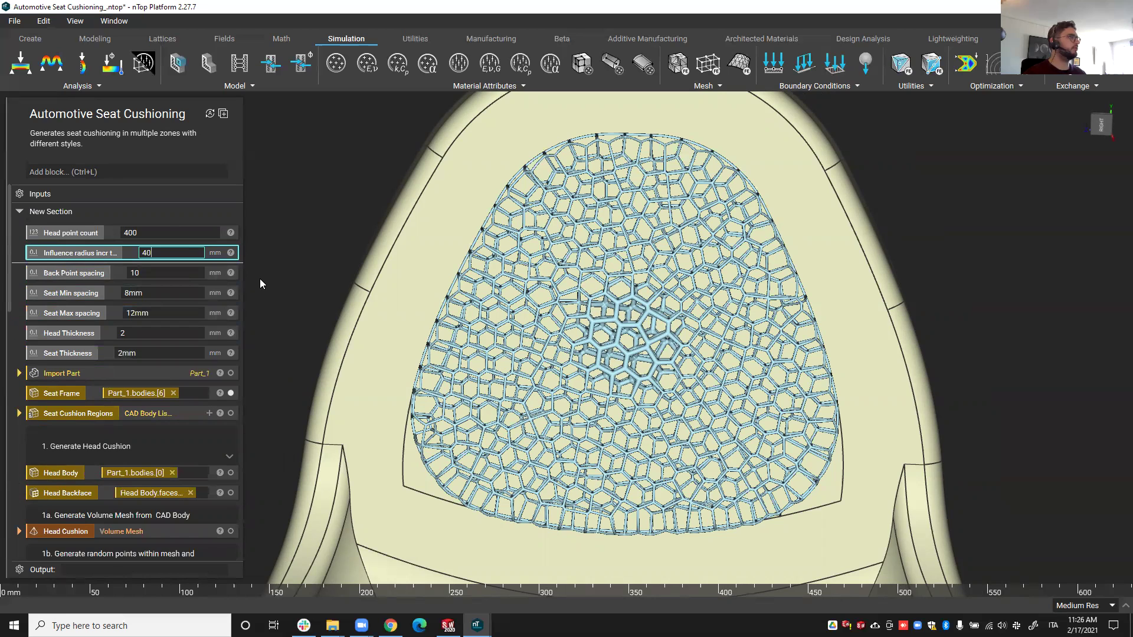
pyautogui.press('Return')
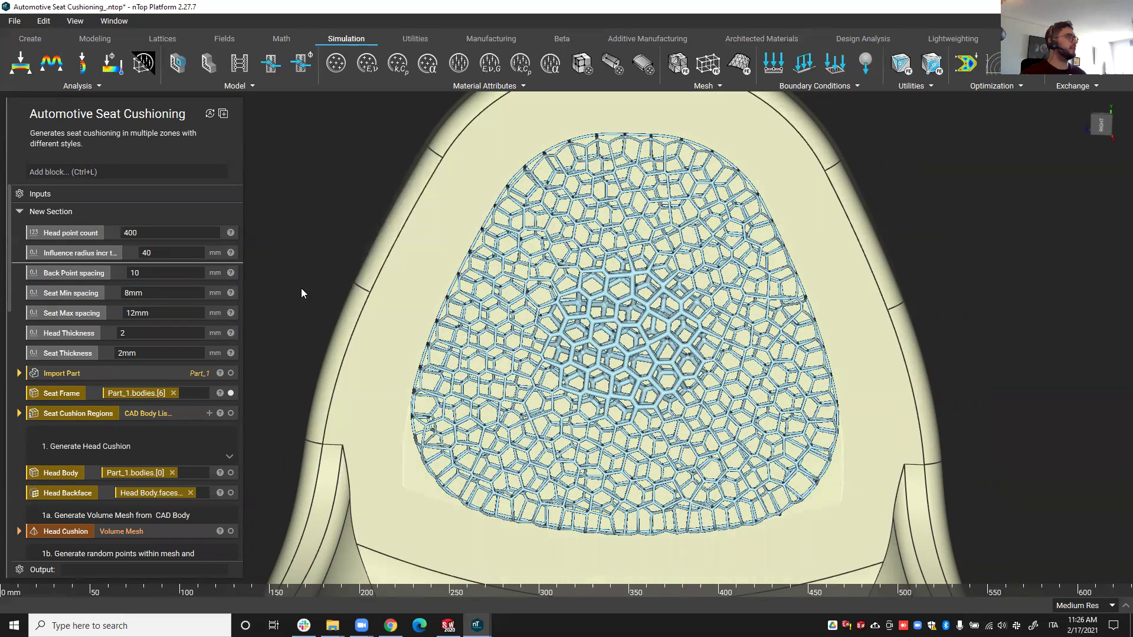
# Set the Head point count input to 2000
pyautogui.doubleClick(141, 233)
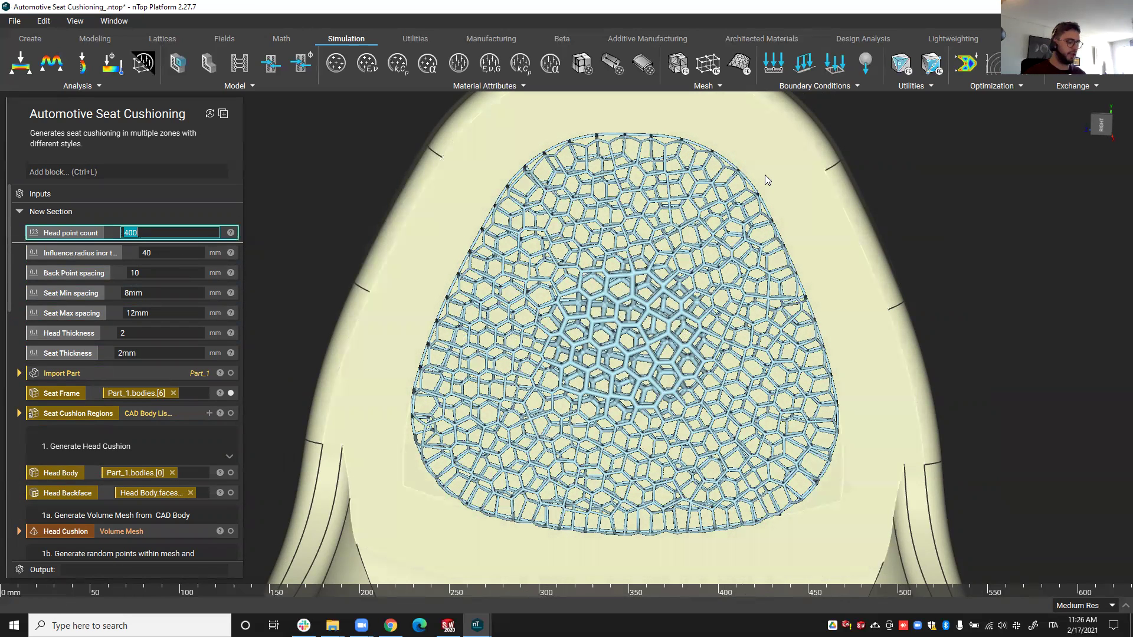
pyautogui.write('2000')
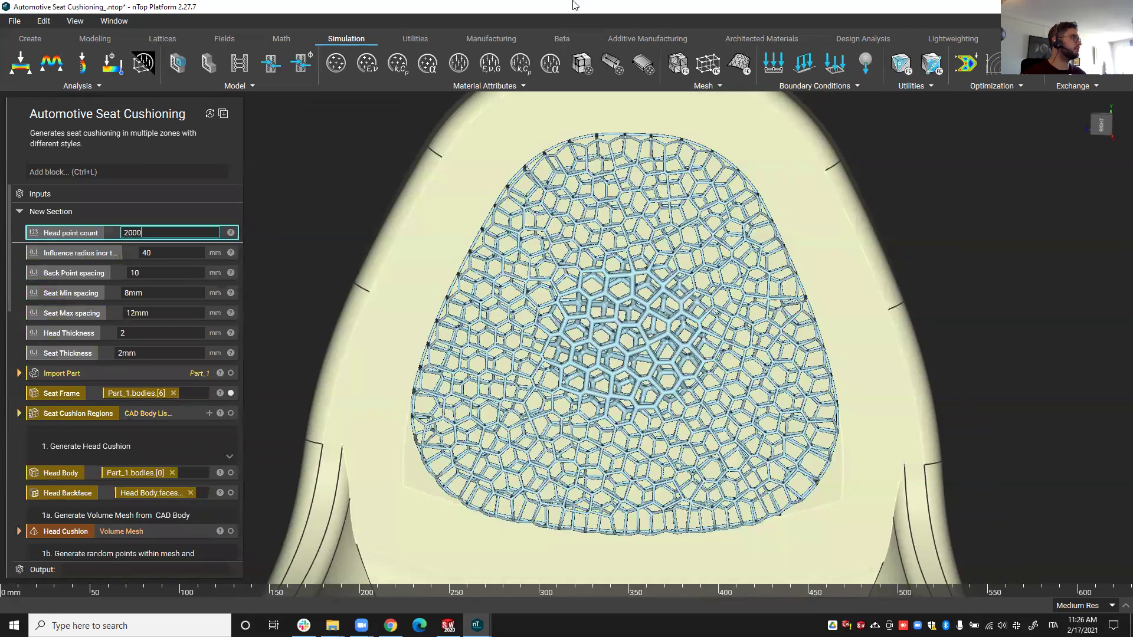
pyautogui.press('Return')
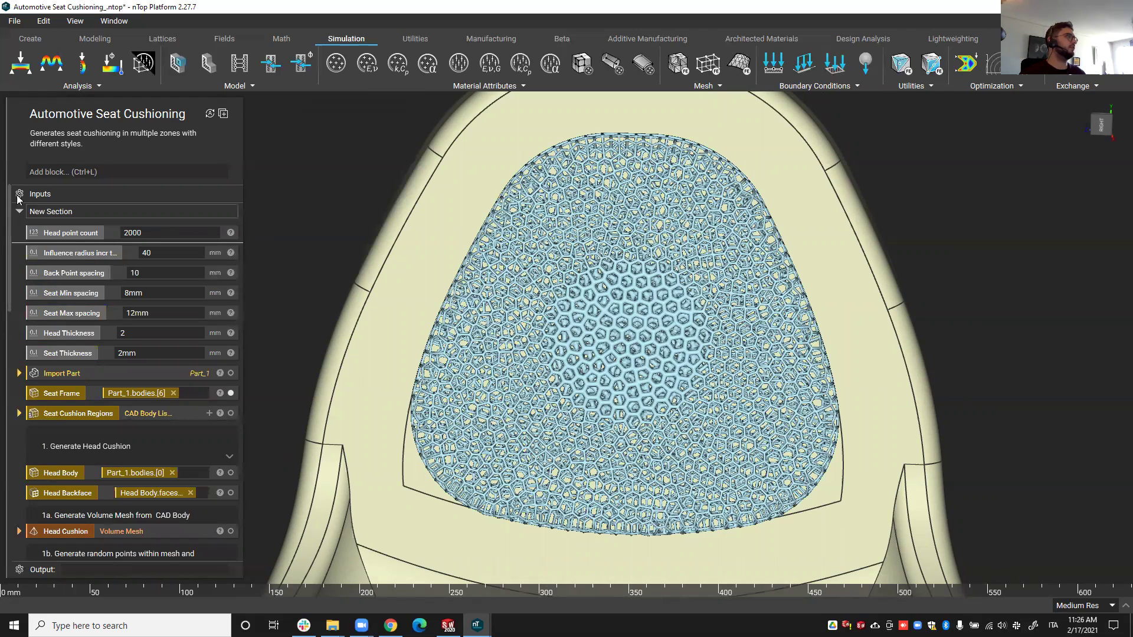
pyautogui.click(66, 235)
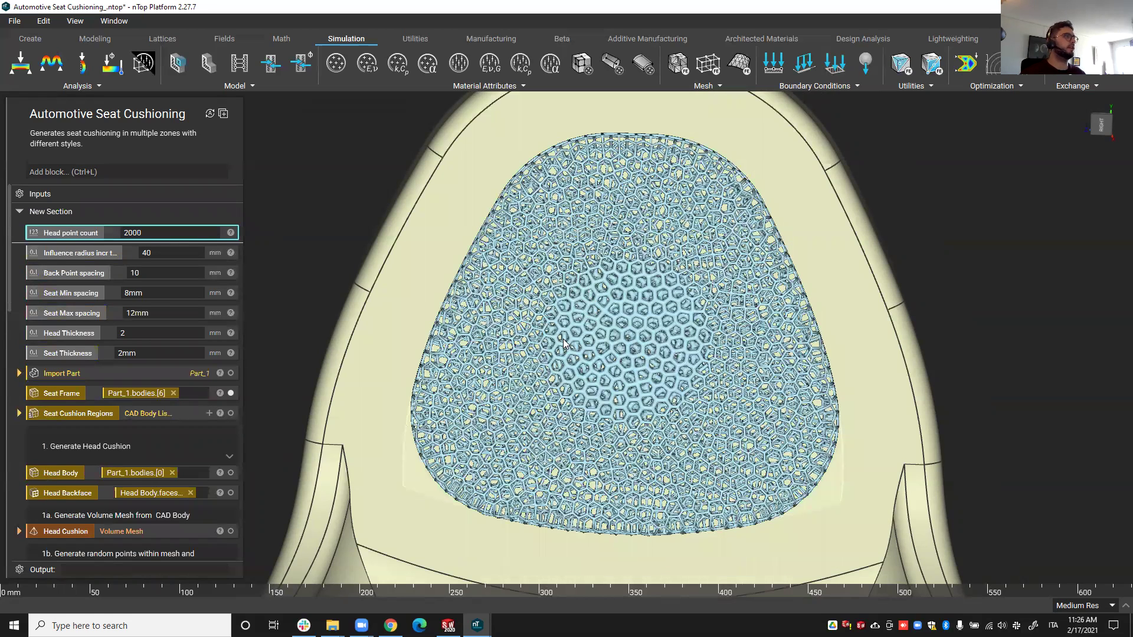
pyautogui.scroll(-3, 575, 348)
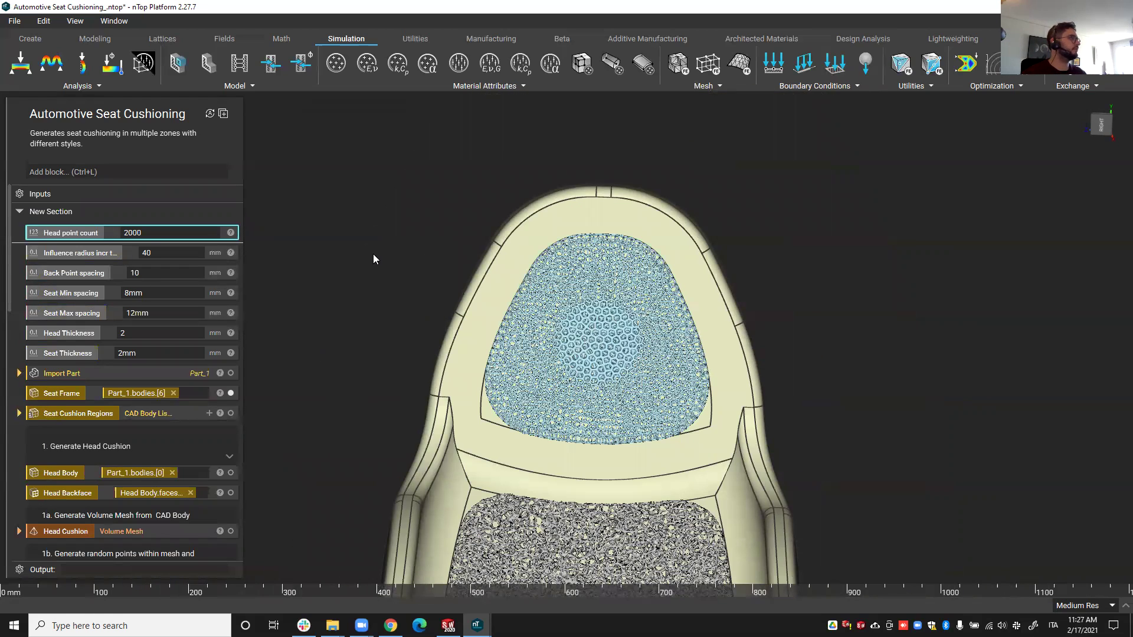
pyautogui.click(385, 198)
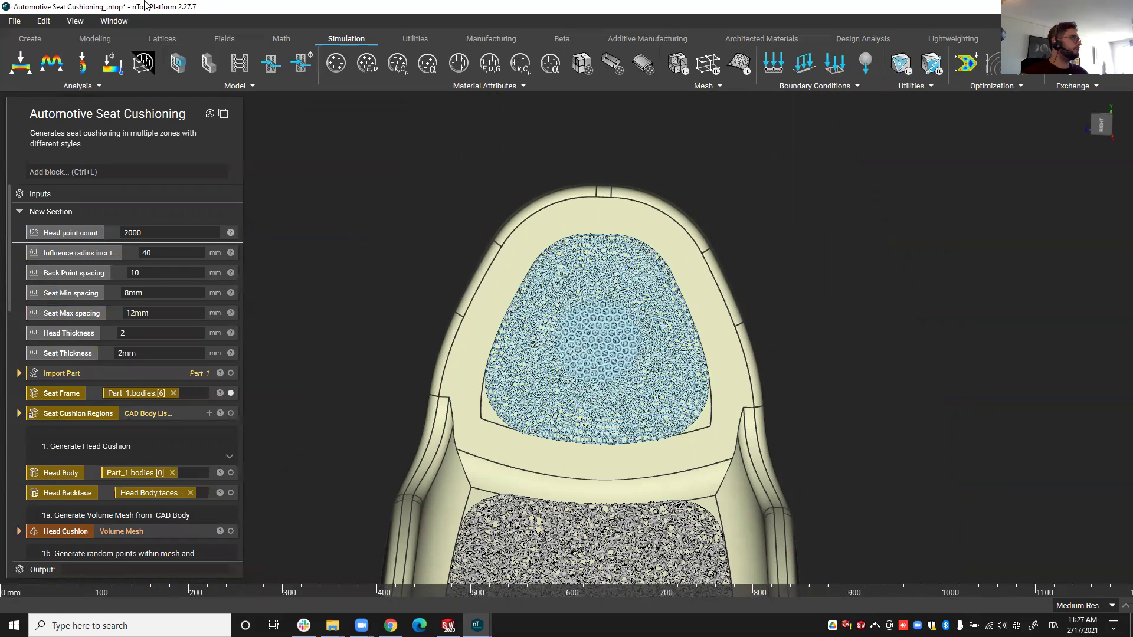
# Import the head_cushion_passenger_car.x_t part below the Head Backface block
pyautogui.scroll(-1, 75, 388)
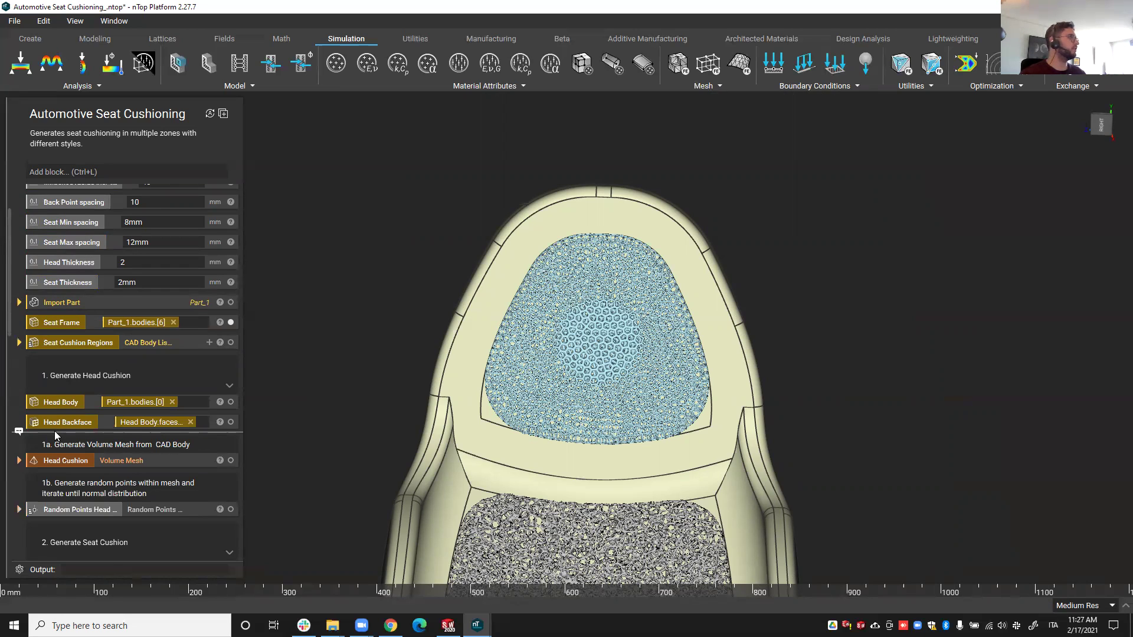
pyautogui.click(14, 20)
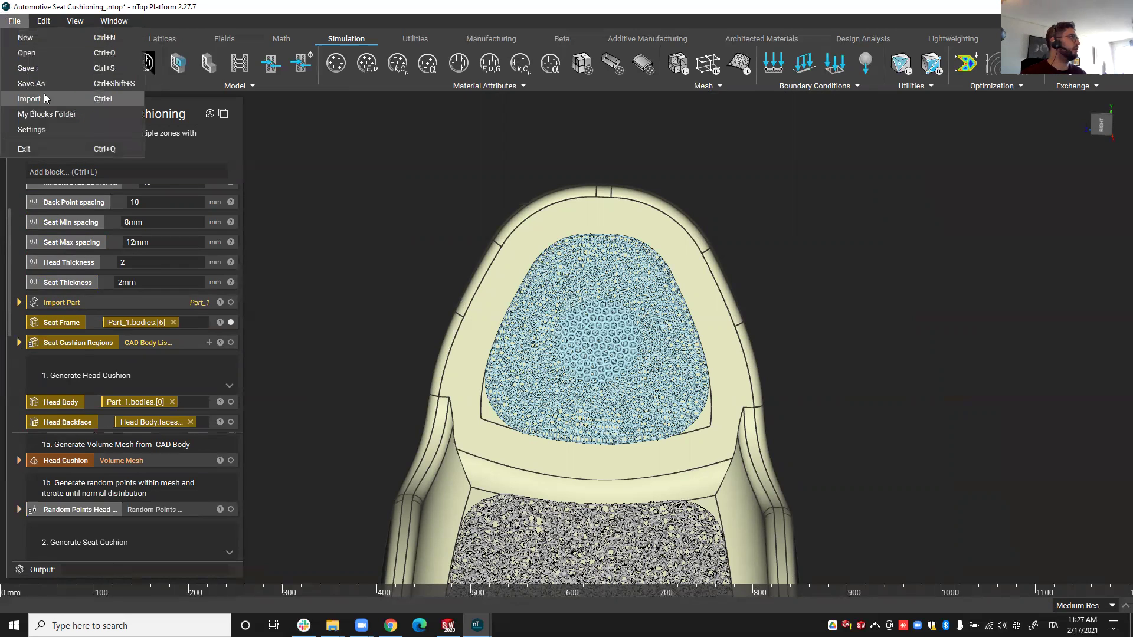
pyautogui.click(30, 98)
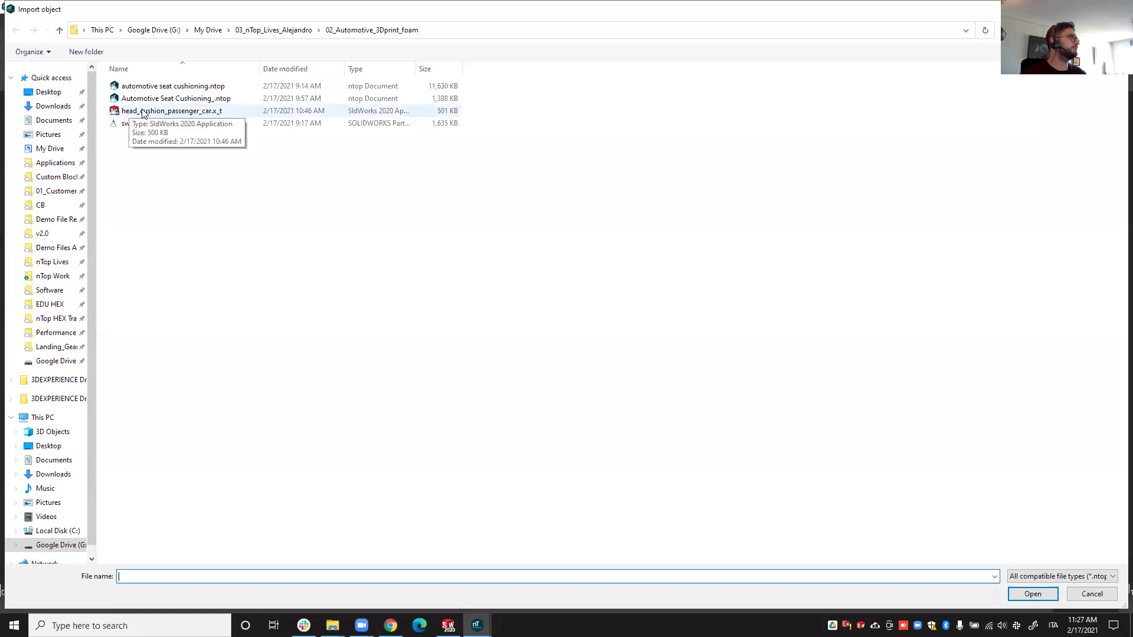
pyautogui.doubleClick(142, 112)
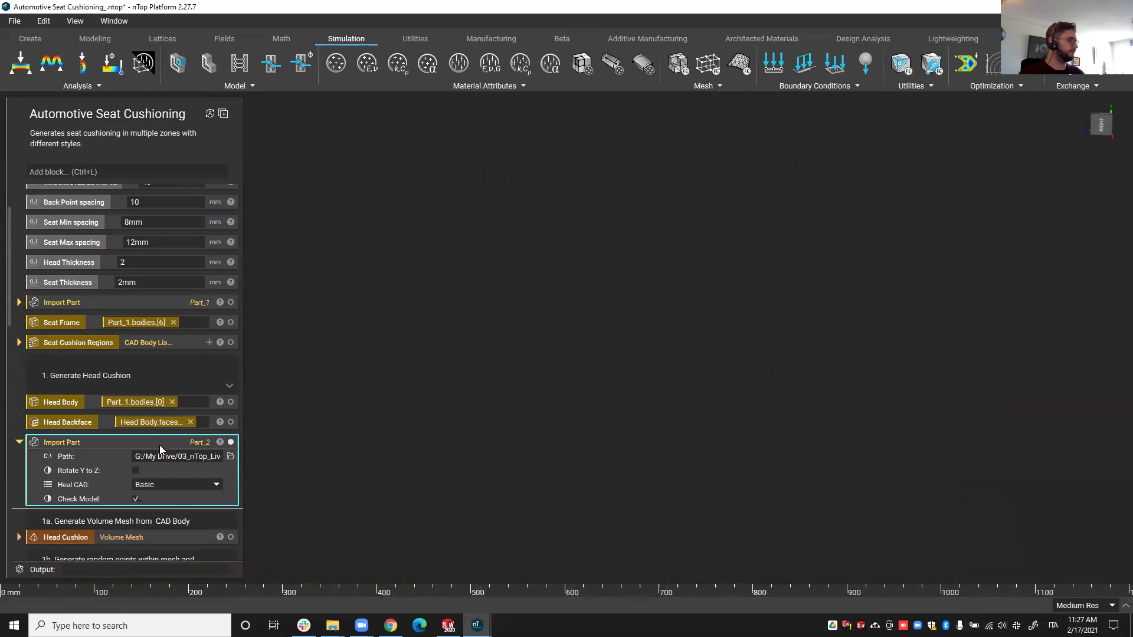
# Create a CAD body variable from the imported cushion, collapse its import block and name the variable Head Body 2
pyautogui.moveTo(449, 408); pyautogui.dragTo(571, 348, button='right')
pyautogui.click(571, 350)
pyautogui.rightClick(571, 349)
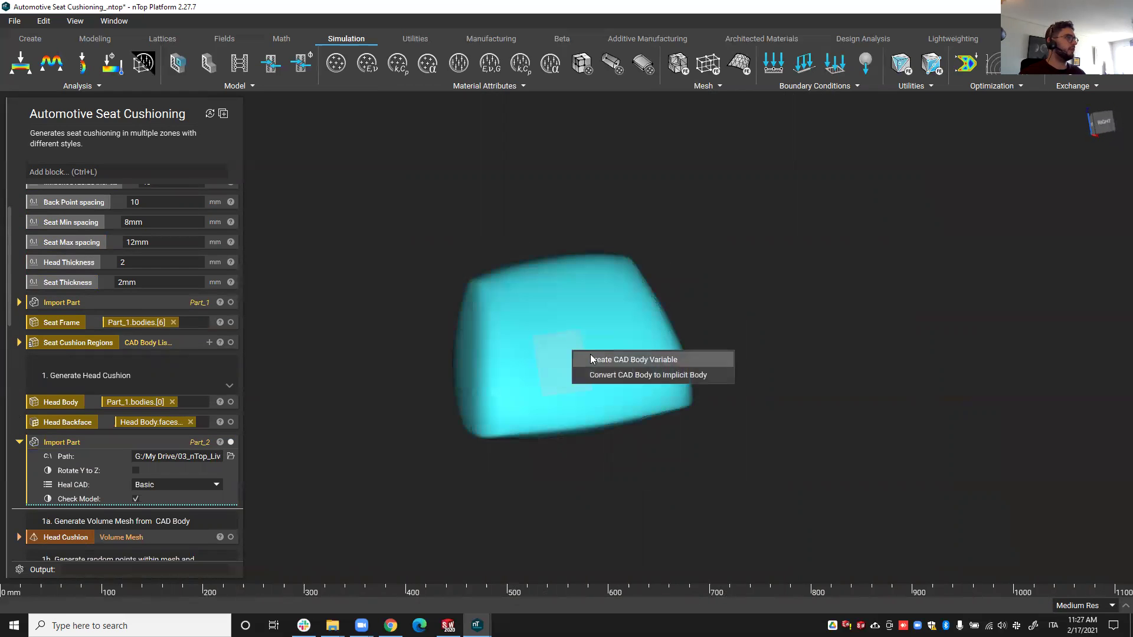
pyautogui.click(591, 359)
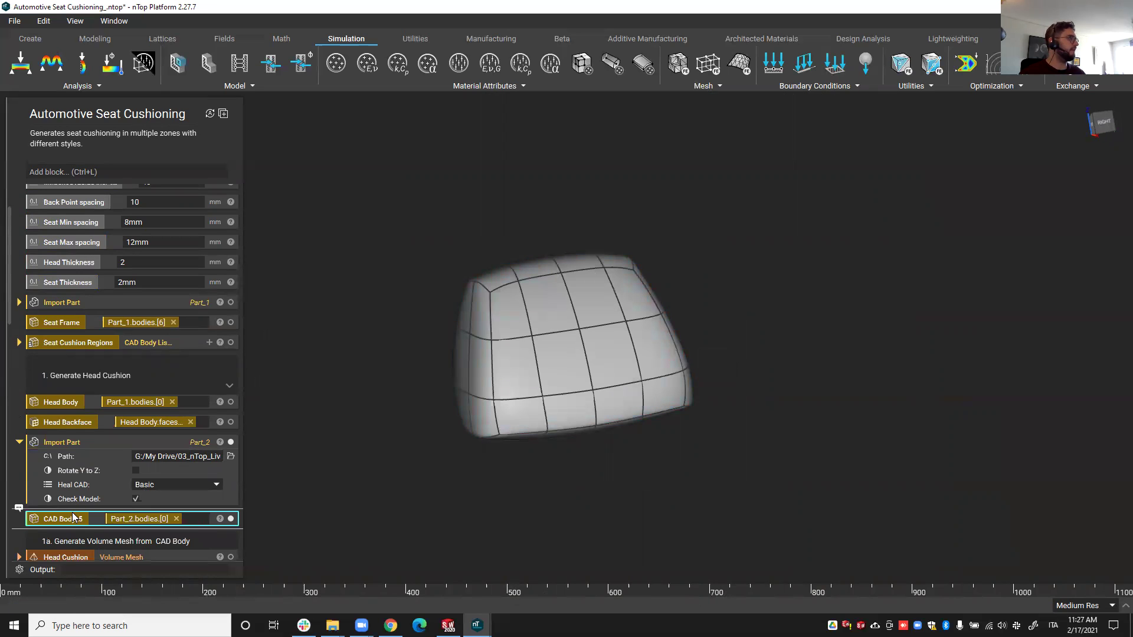
pyautogui.click(19, 442)
pyautogui.doubleClick(54, 465)
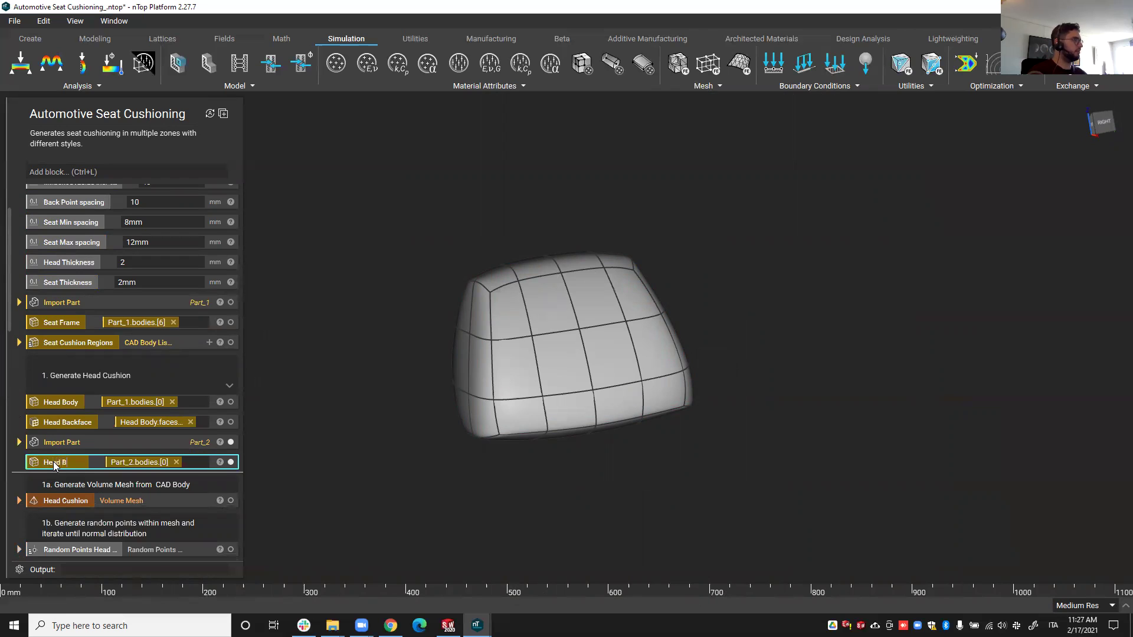
pyautogui.write('Head Body 2')
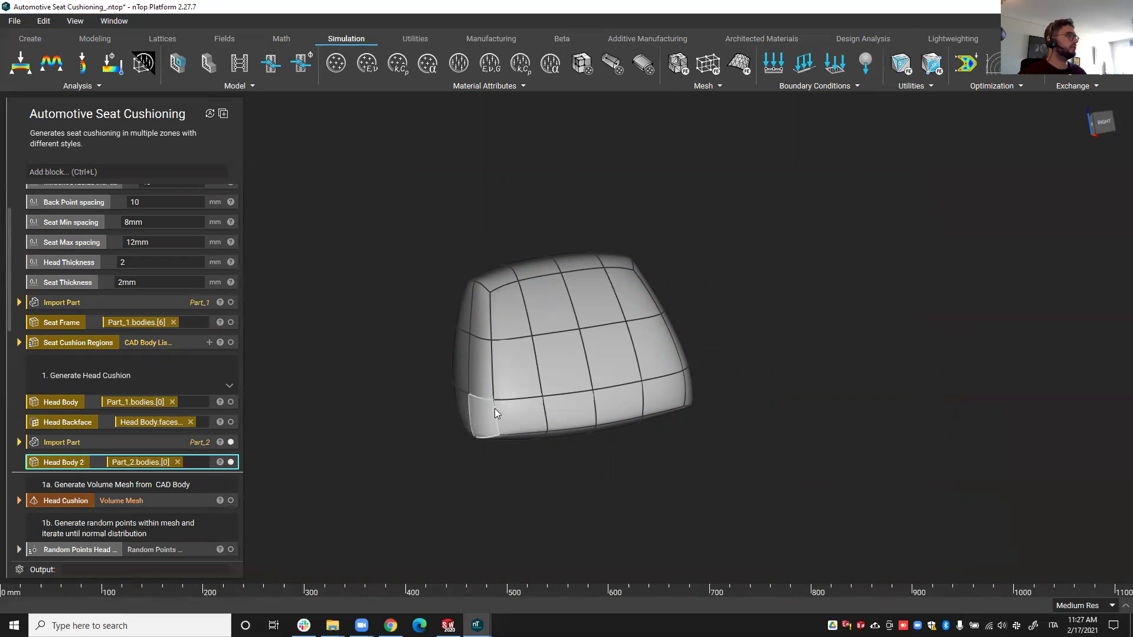
# Replace the Head Body block's input with the imported cushion body by moving the body reference out of Head Body 2
pyautogui.scroll(2, 514, 388)
pyautogui.moveTo(520, 365); pyautogui.dragTo(596, 378, button='middle')
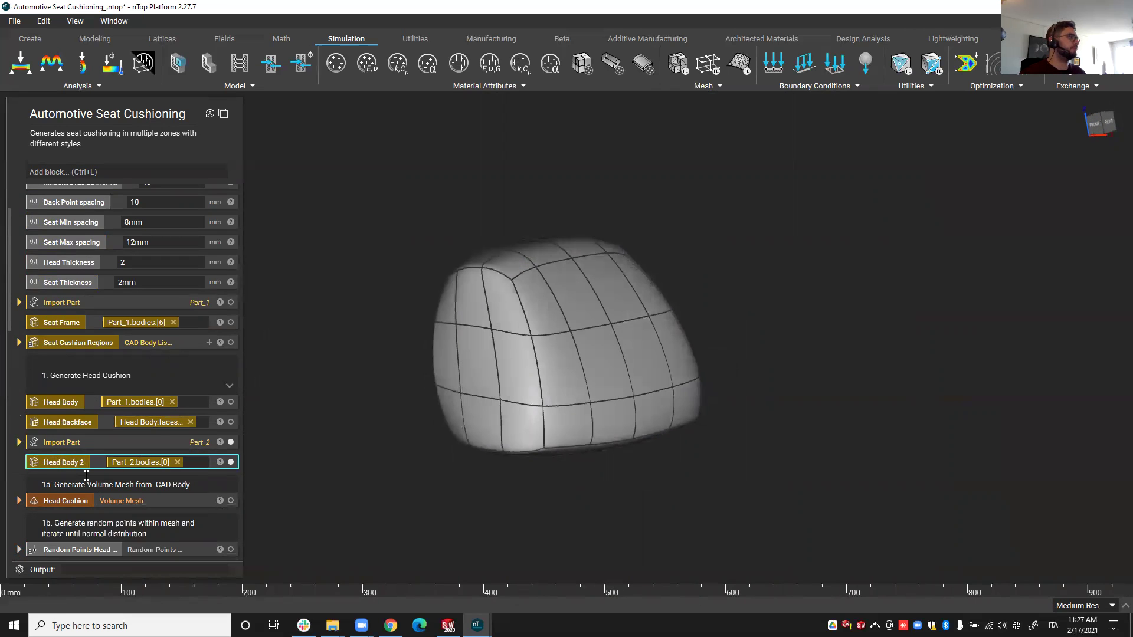
pyautogui.moveTo(560, 343); pyautogui.dragTo(607, 355, button='right')
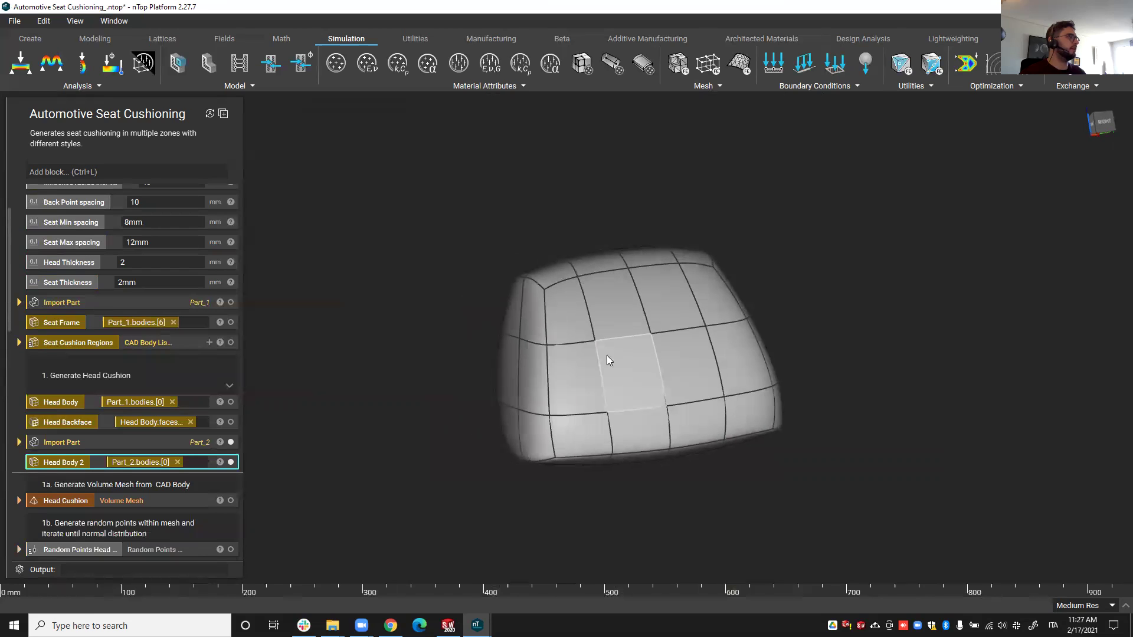
pyautogui.scroll(2, 607, 355)
pyautogui.moveTo(21, 464)
pyautogui.mouseDown()
pyautogui.moveTo(25, 433)
pyautogui.moveTo(36, 454)
pyautogui.mouseUp()
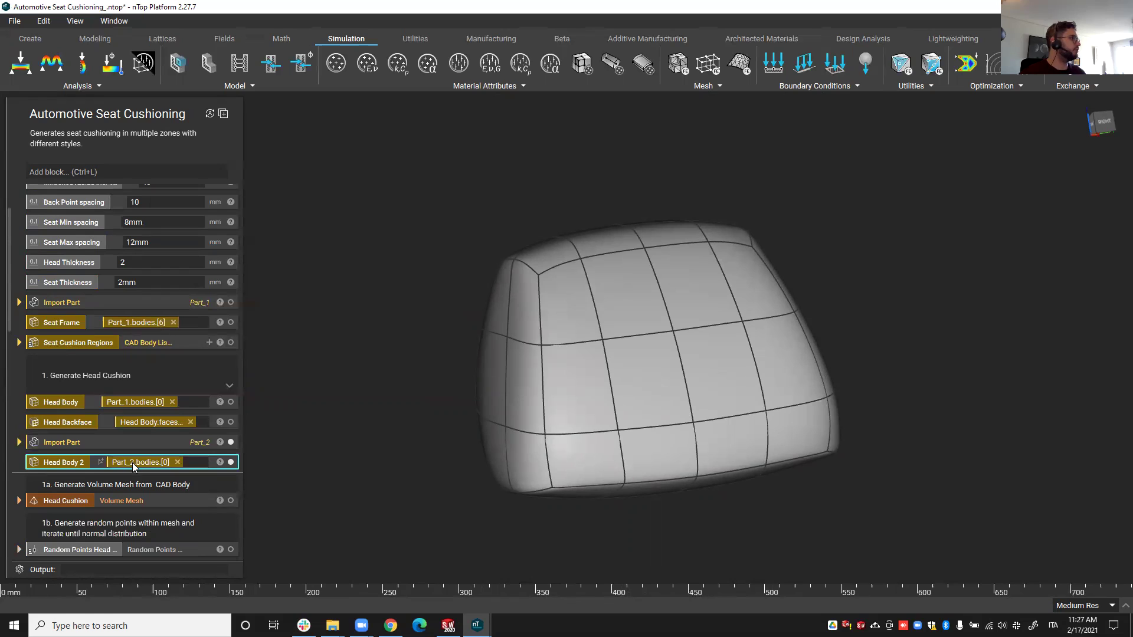
pyautogui.moveTo(132, 463); pyautogui.dragTo(157, 403)
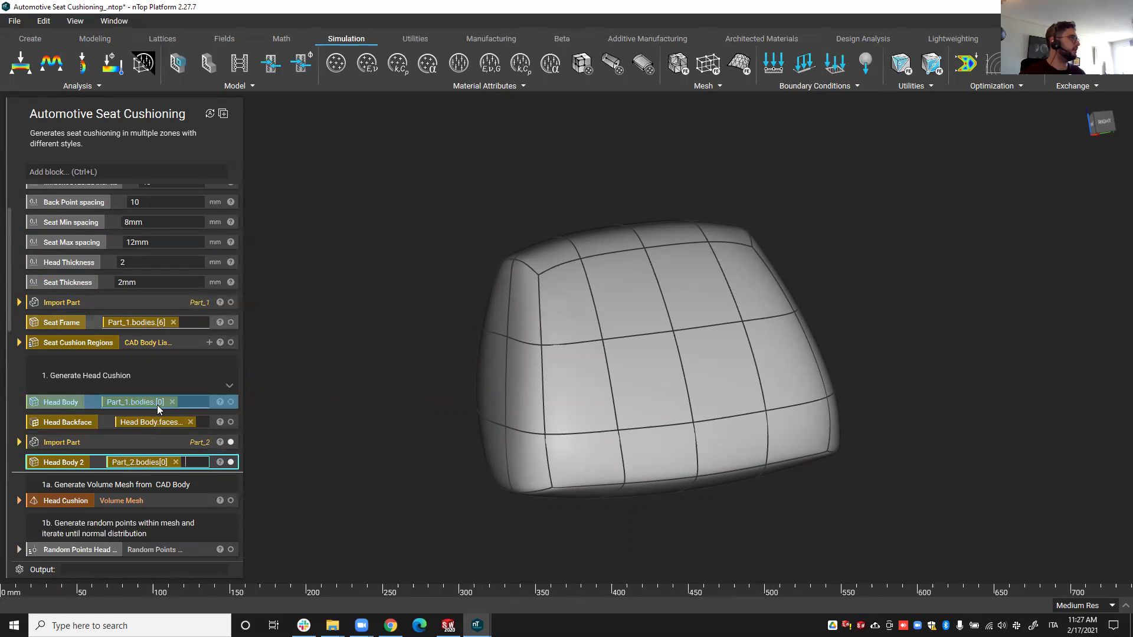
pyautogui.moveTo(157, 405); pyautogui.dragTo(157, 405)
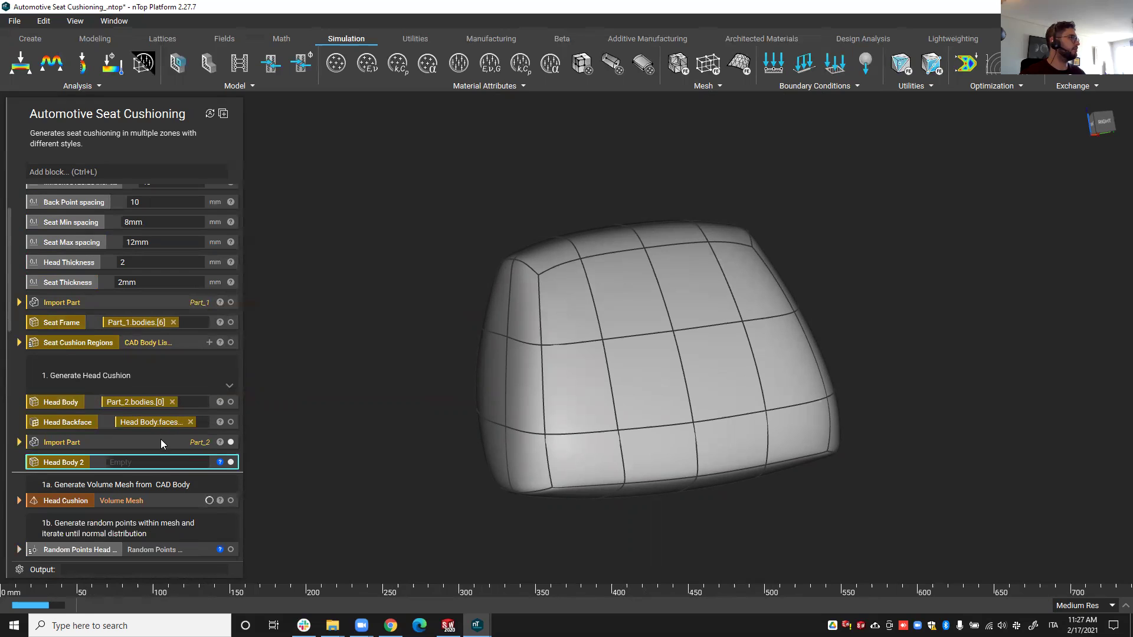
pyautogui.scroll(-1, 135, 467)
pyautogui.scroll(-10, 136, 466)
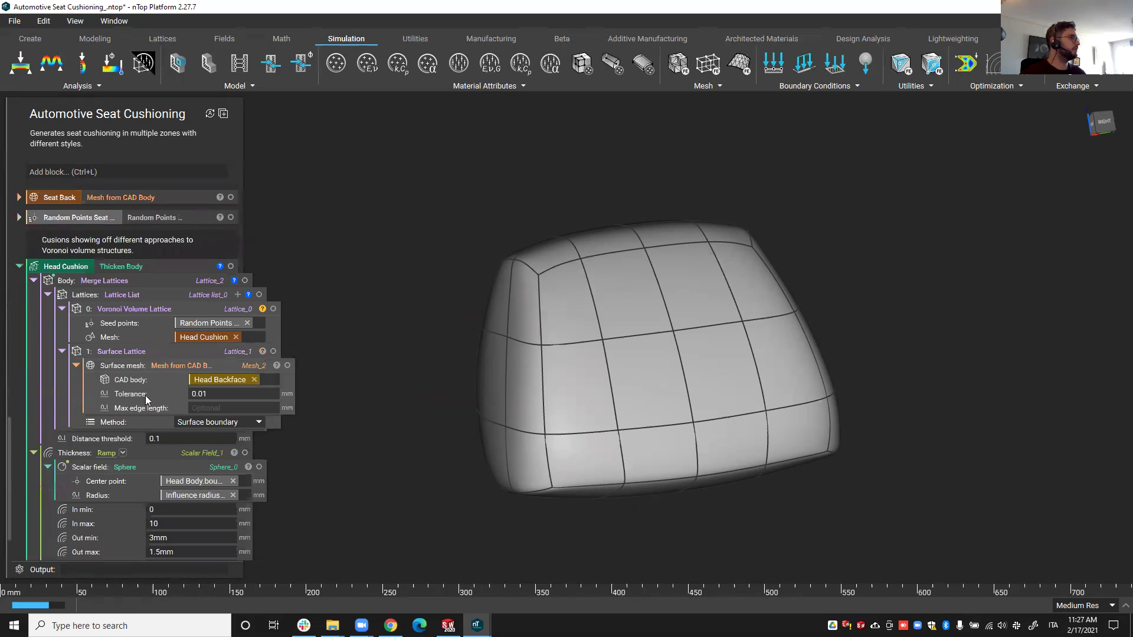
# Delete the Surface Lattice from the Head Cushion's lattice list and remove the emptied list entry
pyautogui.click(158, 353)
pyautogui.moveTo(349, 433); pyautogui.dragTo(258, 401, button='middle')
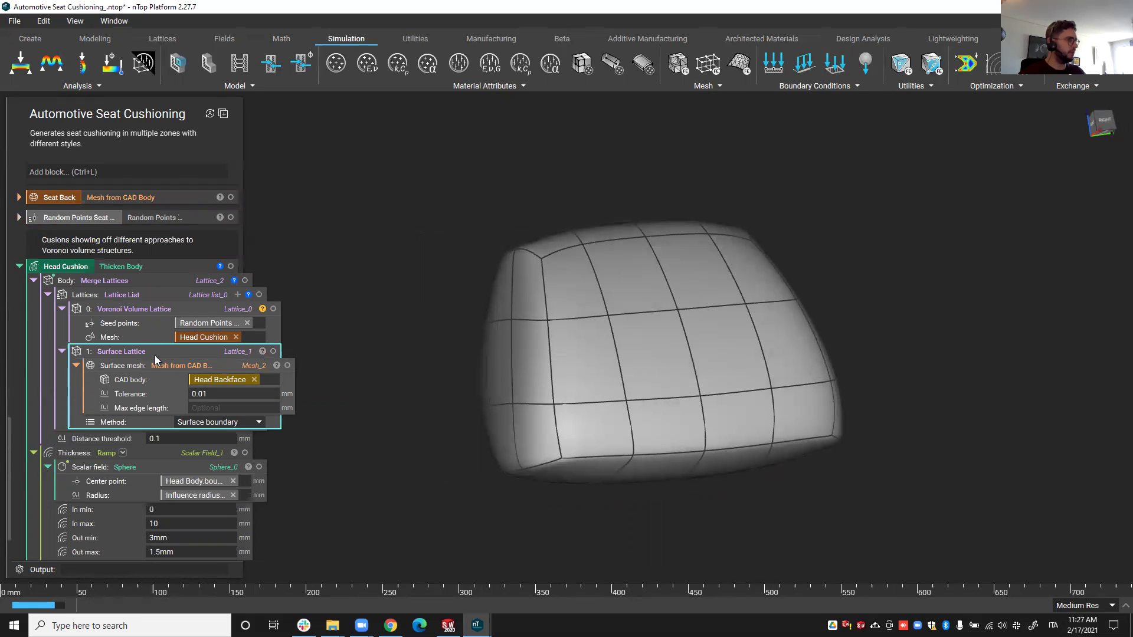
pyautogui.press('Delete')
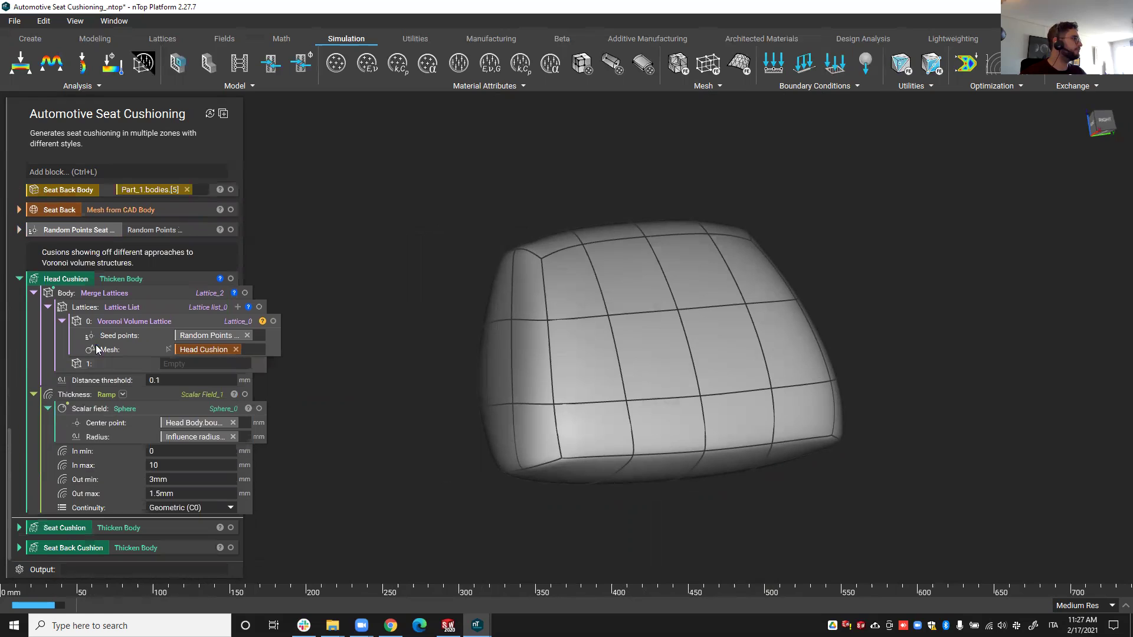
pyautogui.click(62, 363)
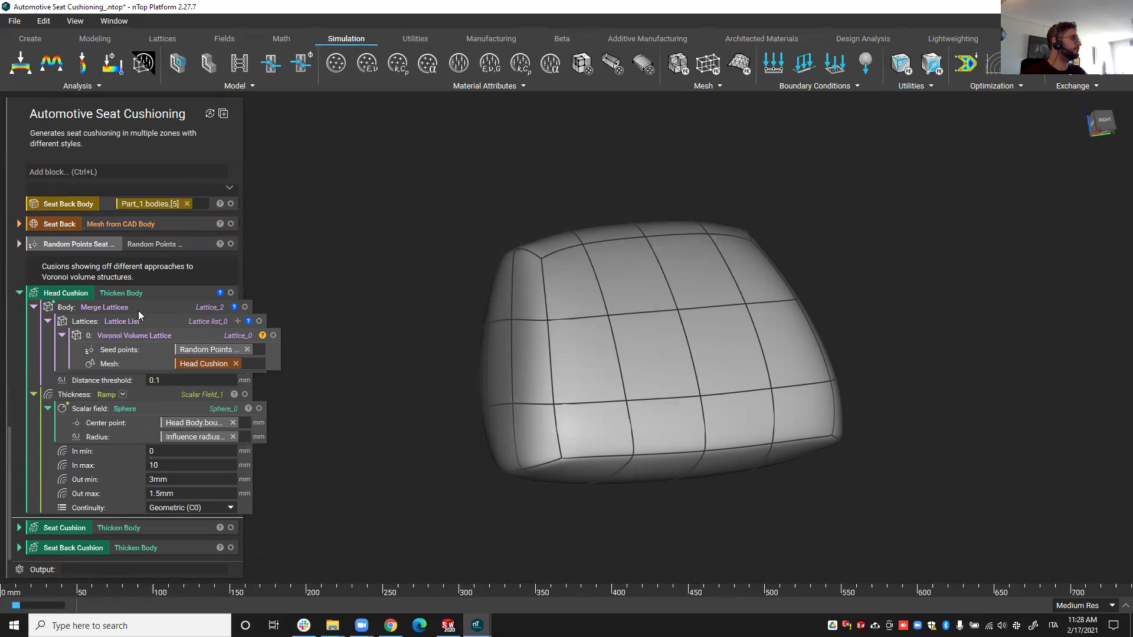
# Check the progress of the running calculation and display the head cushion's Voronoi Volume Lattice
pyautogui.scroll(3, 137, 394)
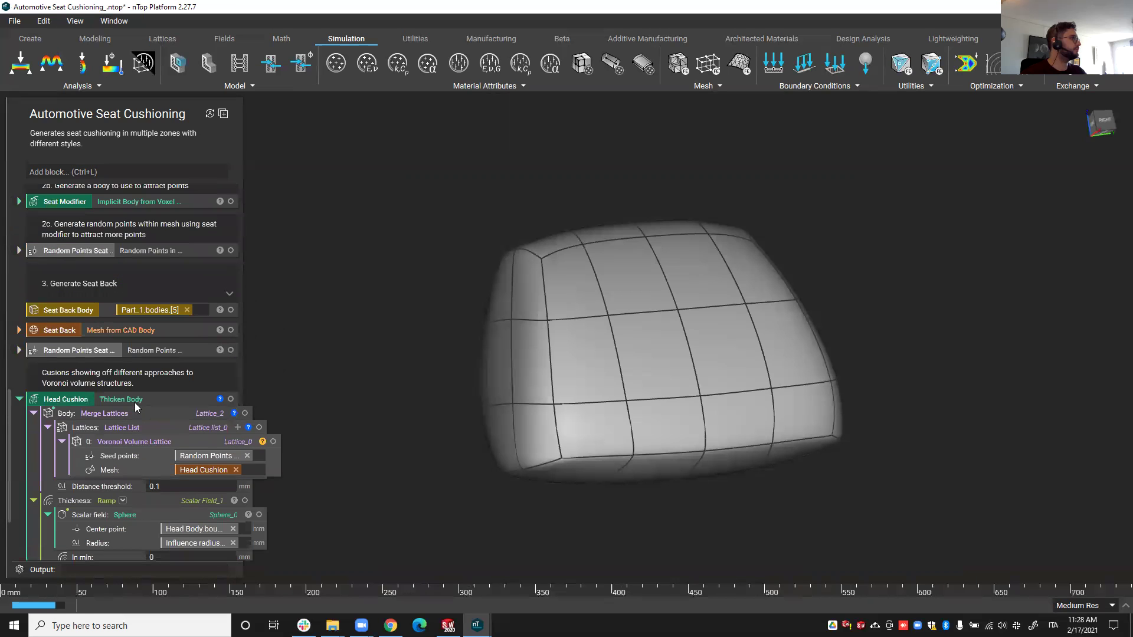
pyautogui.moveTo(37, 608)
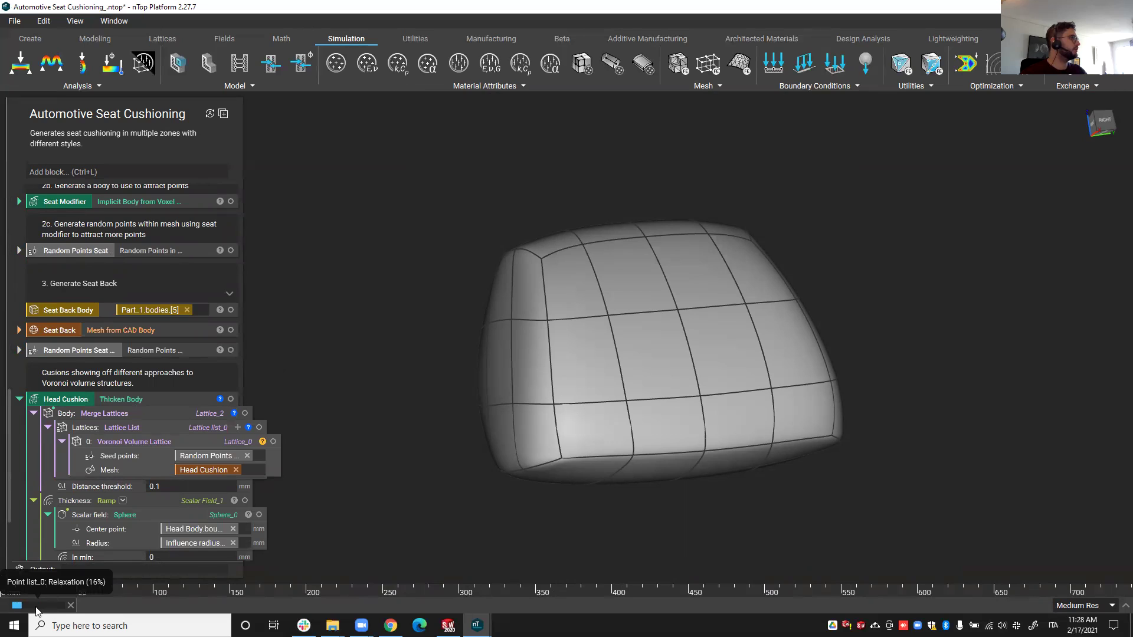
pyautogui.click(274, 441)
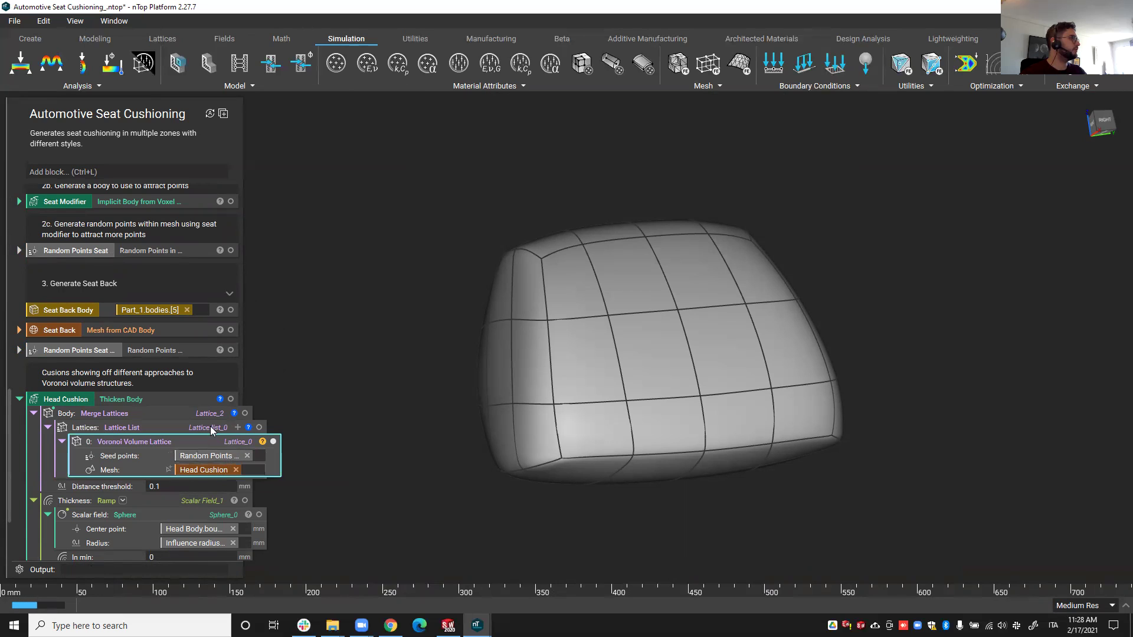
# Expand and display the Head Cushion volume mesh, and replace it in the view with the random head points
pyautogui.scroll(12, 199, 426)
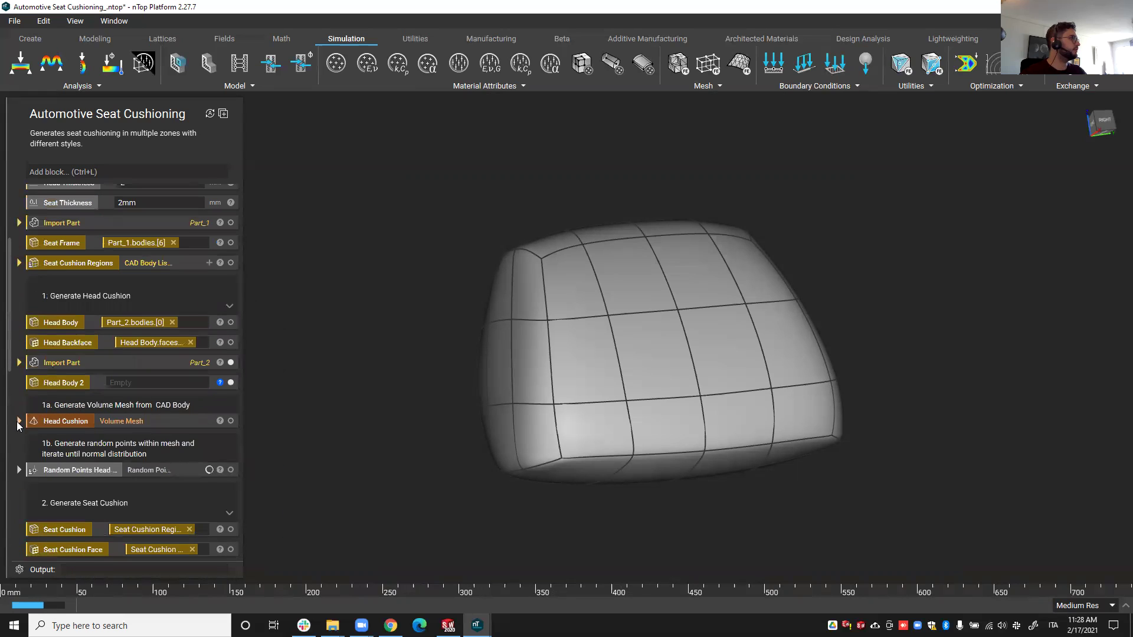
pyautogui.click(18, 421)
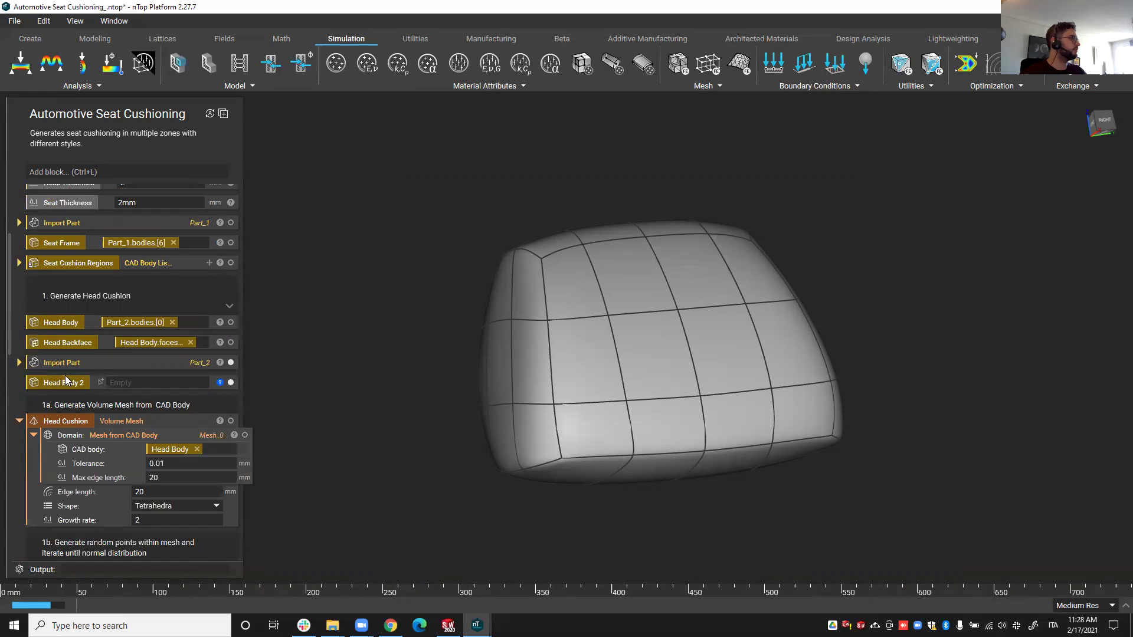
pyautogui.click(230, 421)
pyautogui.click(177, 420)
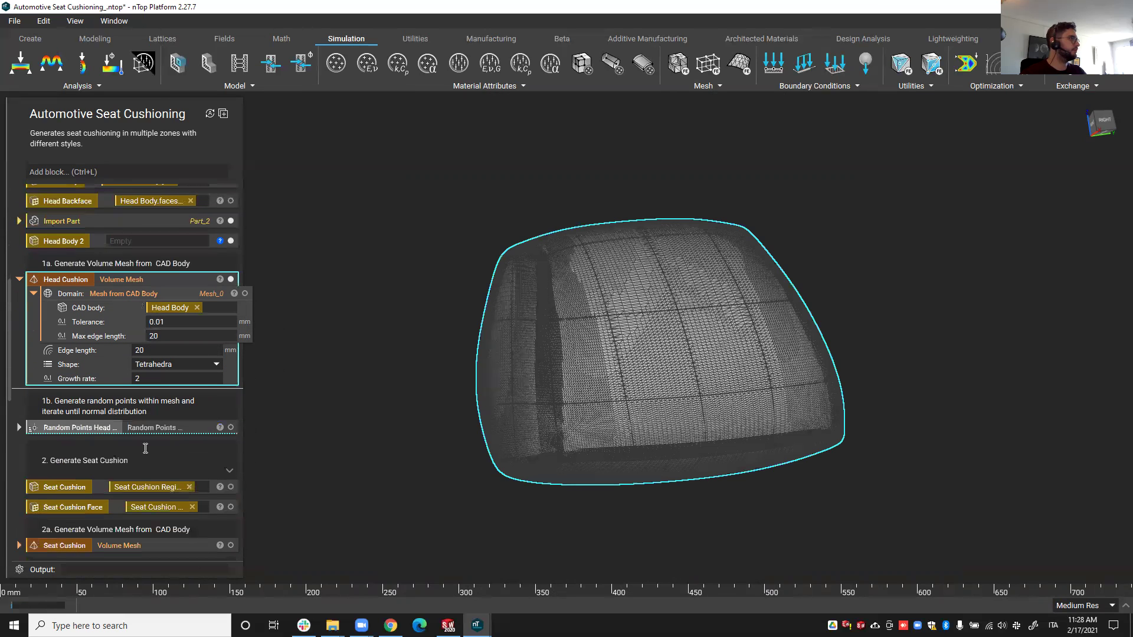
pyautogui.scroll(-3, 195, 425)
pyautogui.click(230, 427)
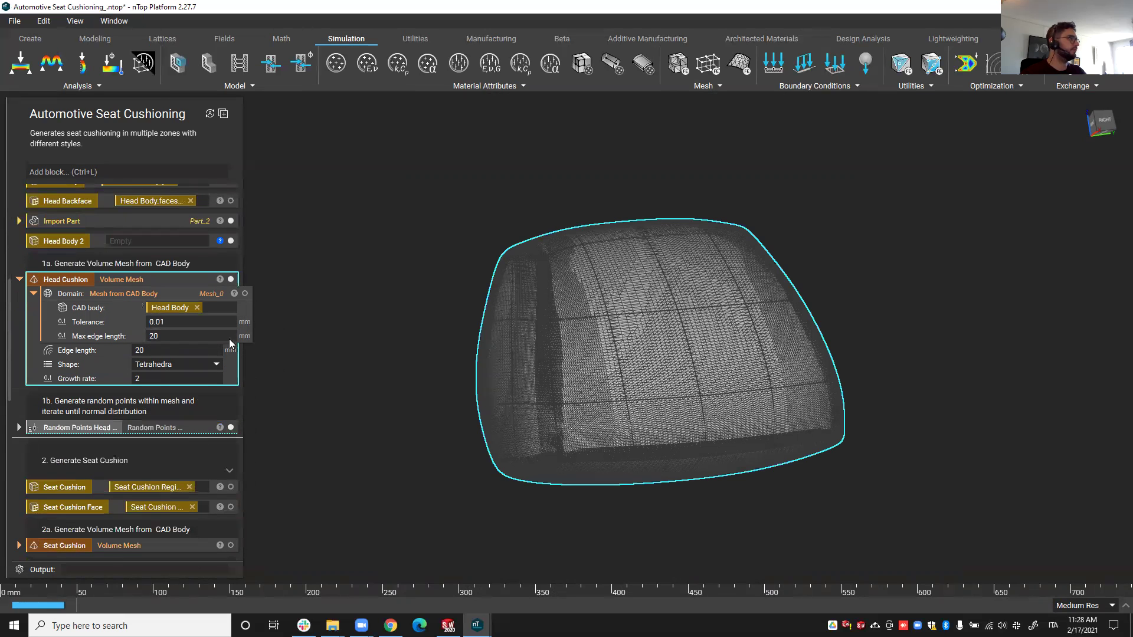
pyautogui.click(231, 281)
# Show only the thickened Head Cushion body and examine its ramped Voronoi lattice from several sides
pyautogui.scroll(3, 155, 437)
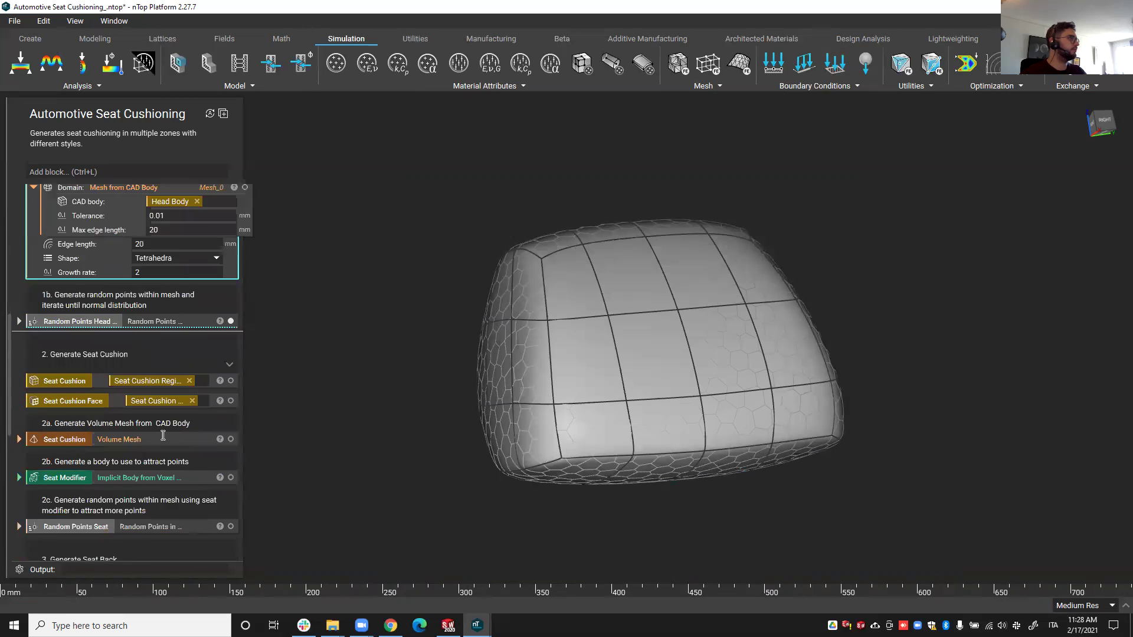
pyautogui.scroll(-6, 151, 439)
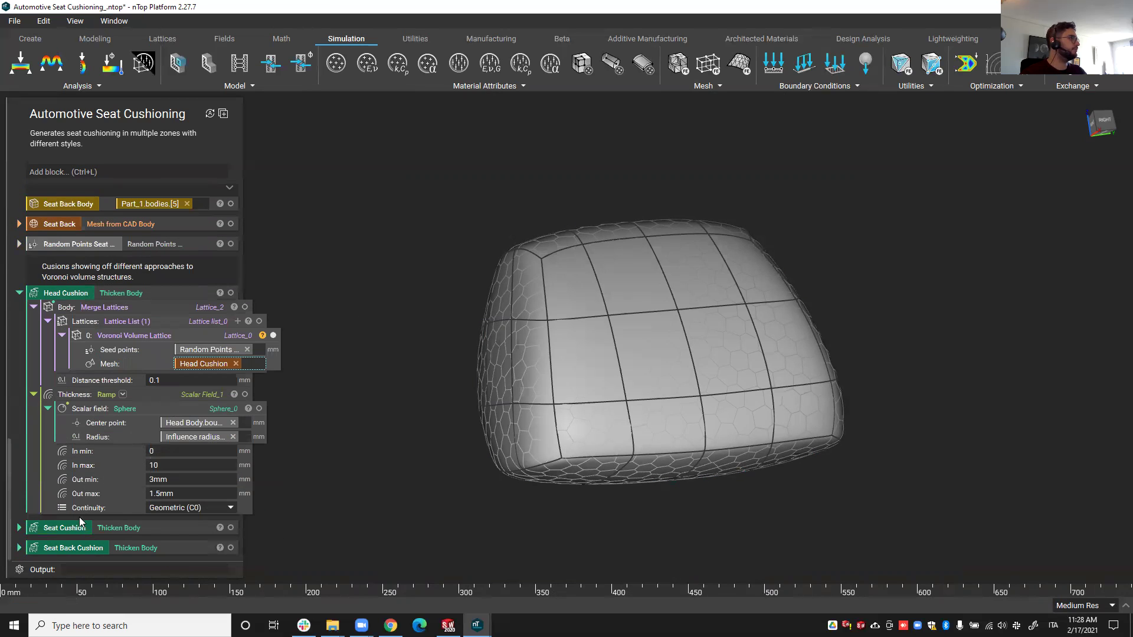
pyautogui.click(137, 294)
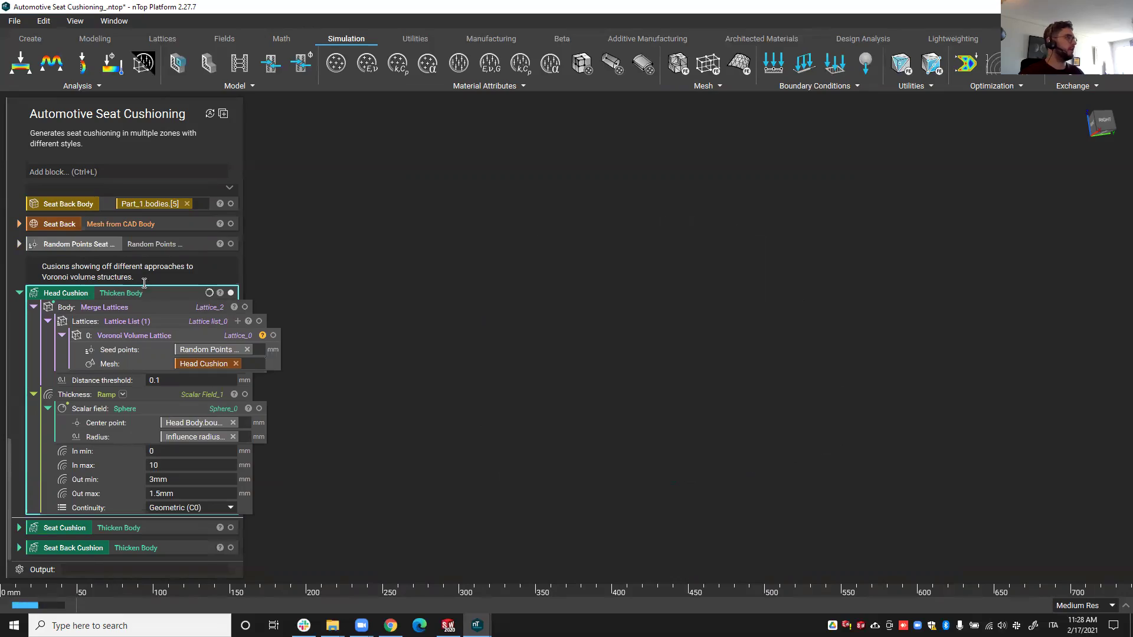
pyautogui.moveTo(604, 347); pyautogui.dragTo(578, 296, button='middle')
pyautogui.click(862, 301)
pyautogui.scroll(3, 567, 346)
pyautogui.moveTo(578, 296); pyautogui.dragTo(620, 347, button='right')
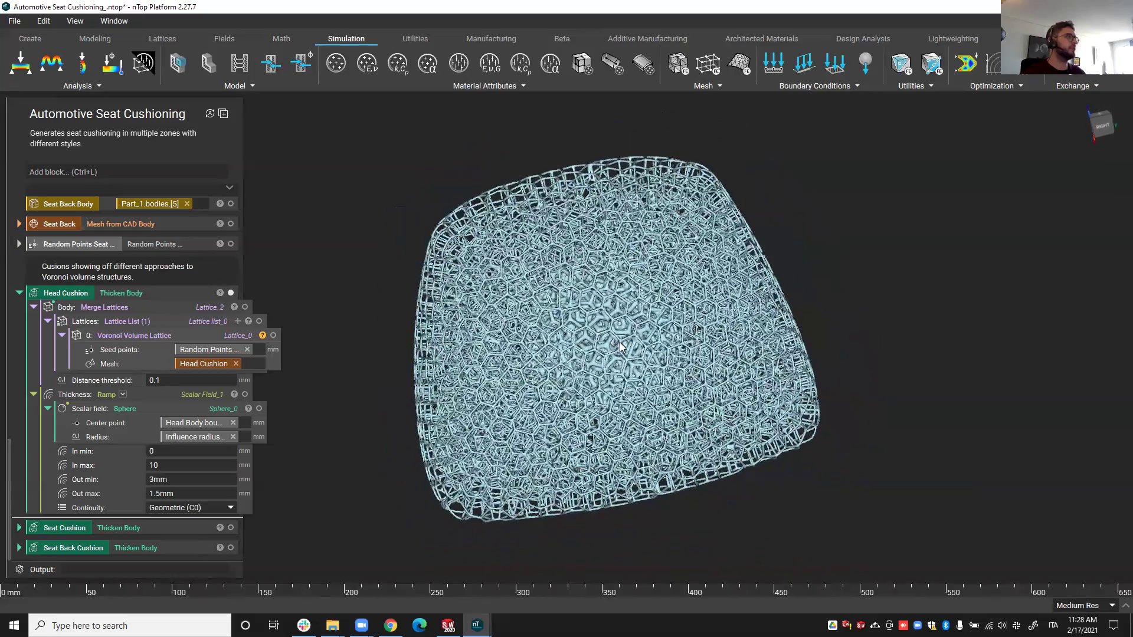
pyautogui.scroll(-2, 621, 348)
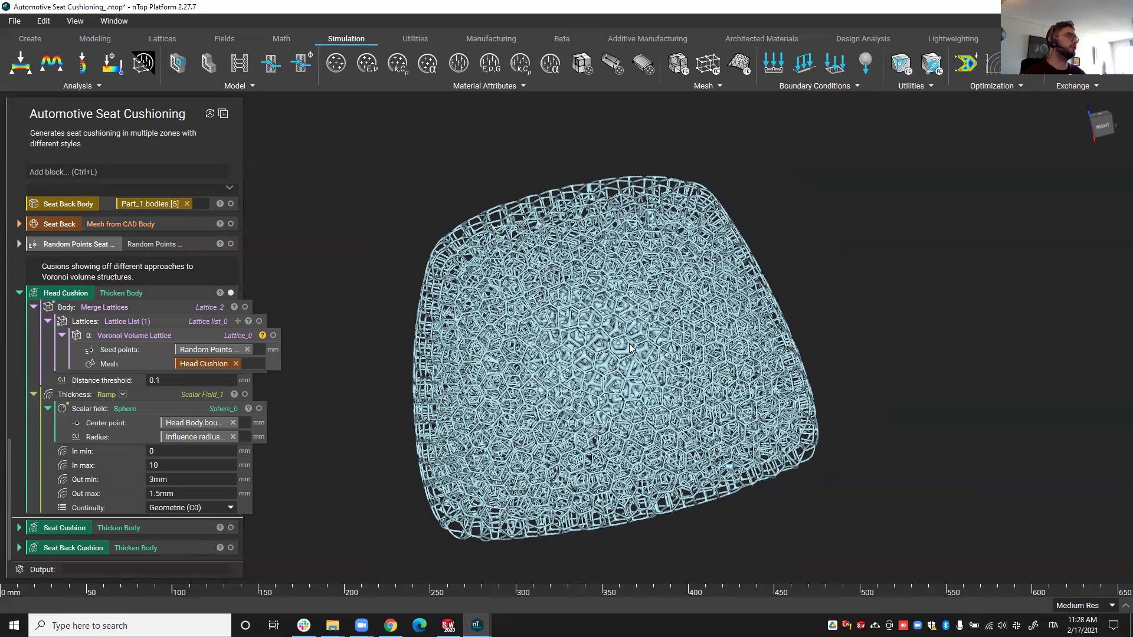
pyautogui.moveTo(597, 390); pyautogui.dragTo(870, 353, button='middle')
pyautogui.moveTo(870, 357); pyautogui.dragTo(626, 337, button='right')
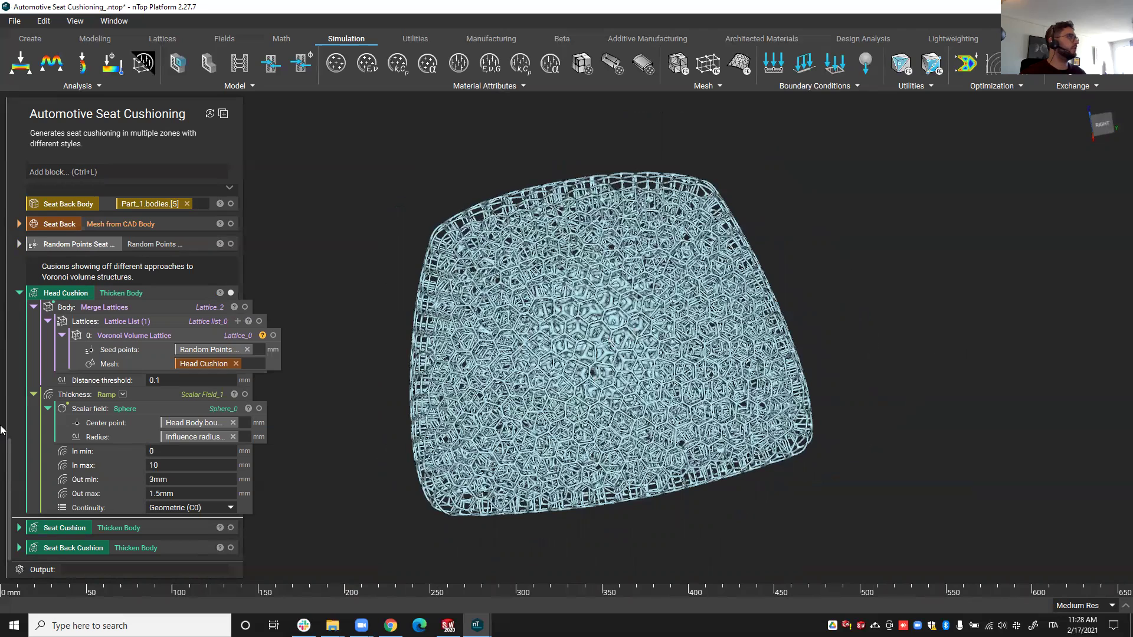
# Collapse the thickened Head Cushion block and view the whole lattice cushion
pyautogui.click(19, 293)
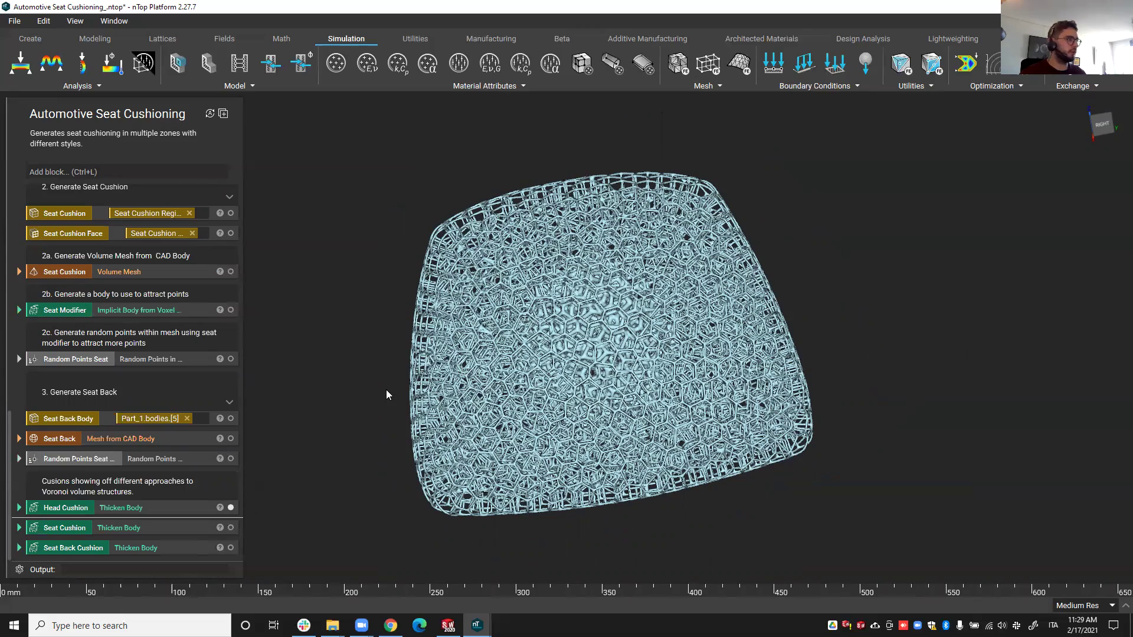
pyautogui.scroll(-1, 595, 375)
pyautogui.moveTo(595, 375)
pyautogui.mouseDown(button='right')
pyautogui.moveTo(584, 369)
pyautogui.moveTo(614, 382)
pyautogui.mouseUp(button='right')
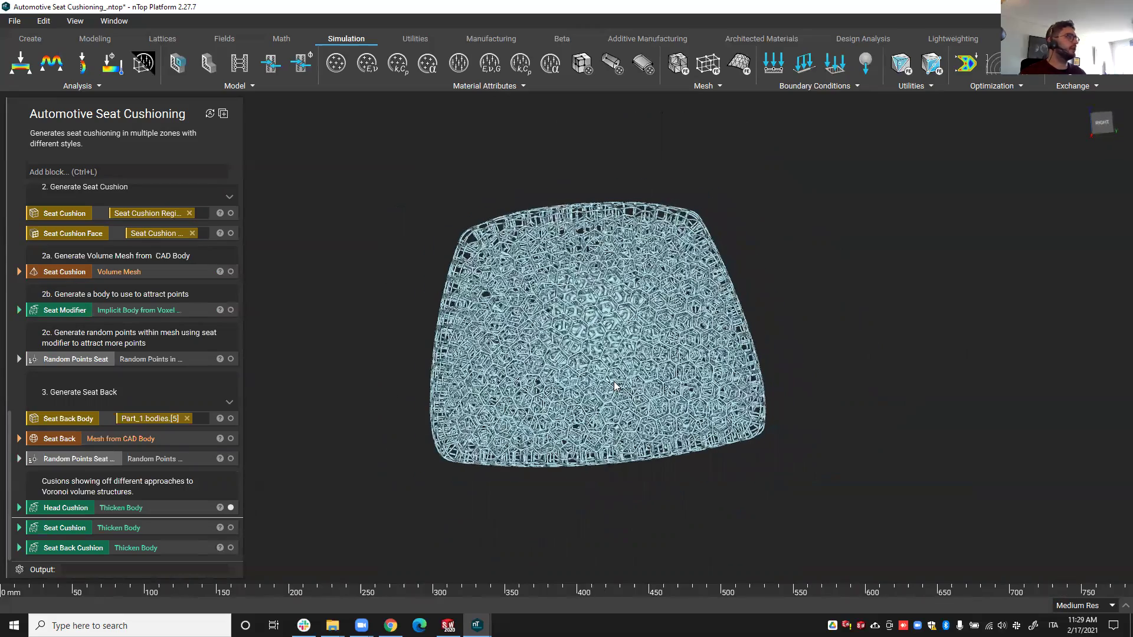
pyautogui.scroll(2, 587, 396)
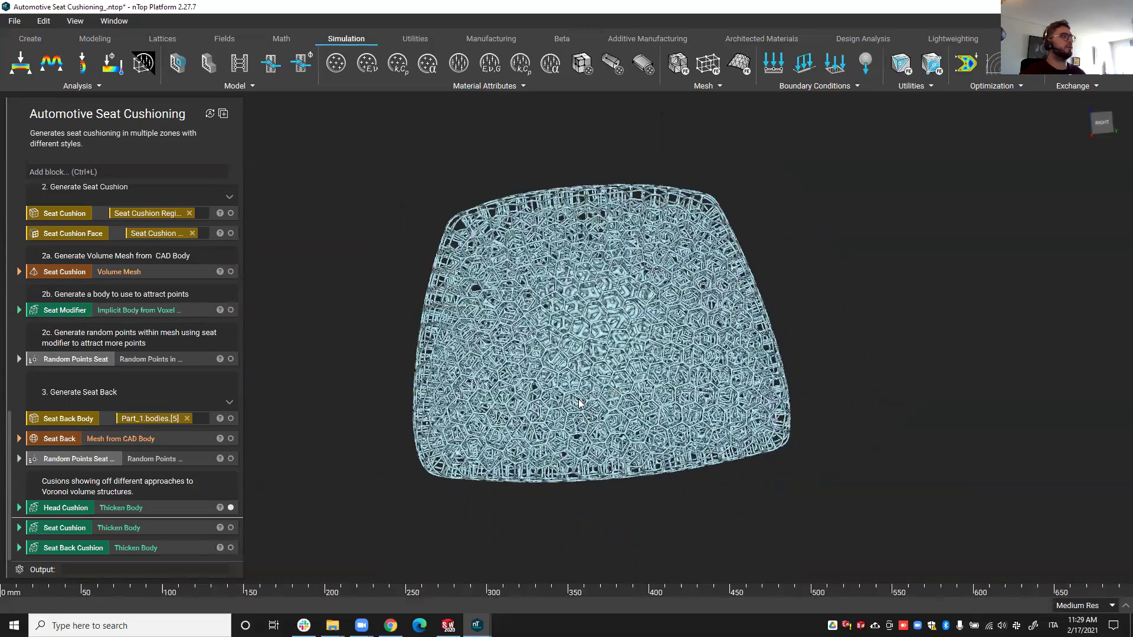